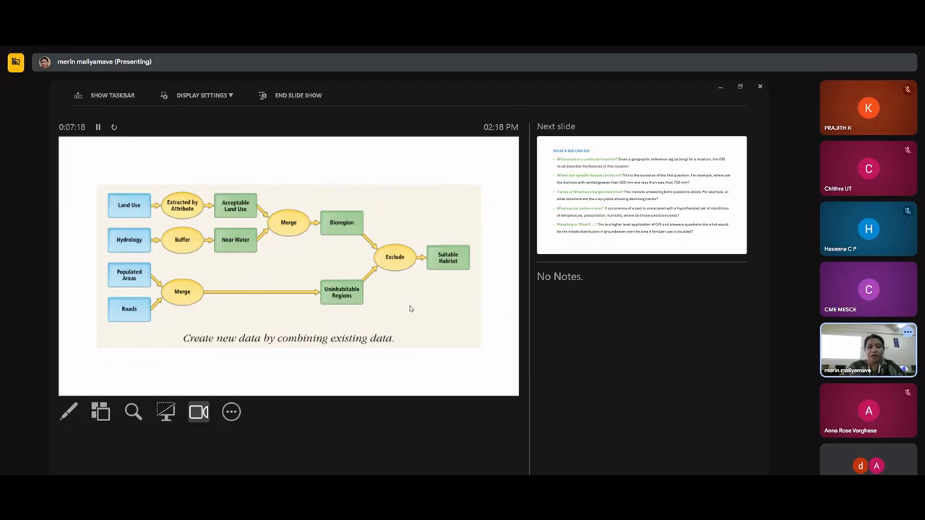
# Step: Advance the slide show past the What a GIS Can Do slide to the coordinate systems slide, and end the show
pyautogui.press('Right')
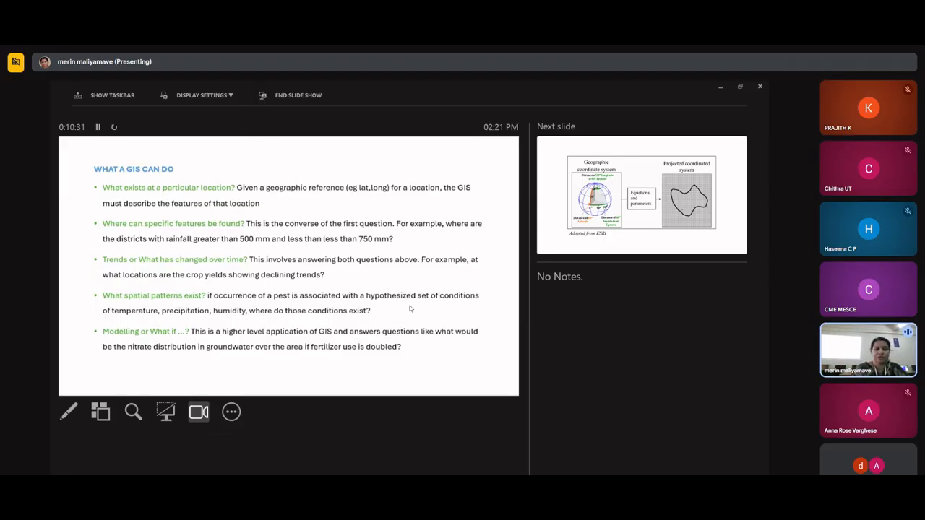
pyautogui.press('Right')
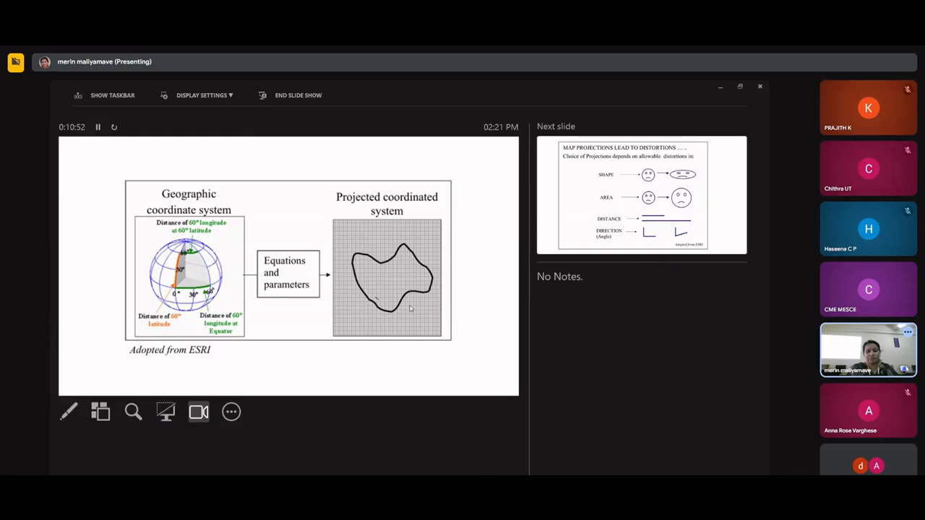
pyautogui.press('Escape')
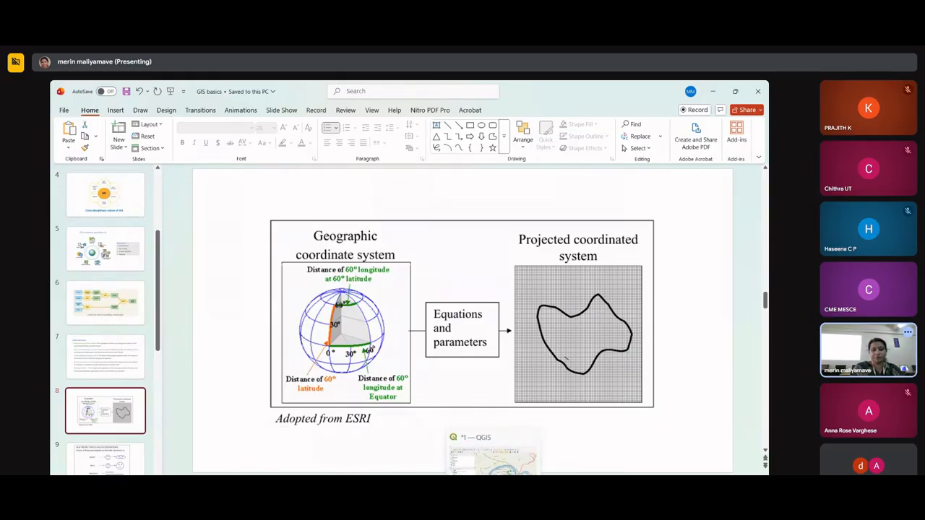
# Step: Switch to QGIS and close it, saving the current project
pyautogui.hotkey('alt', 'Tab')
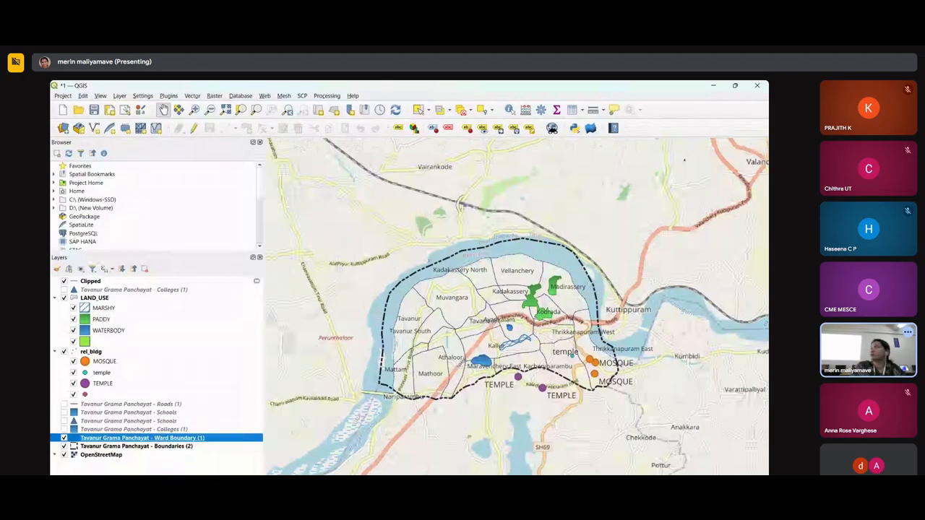
pyautogui.click(757, 86)
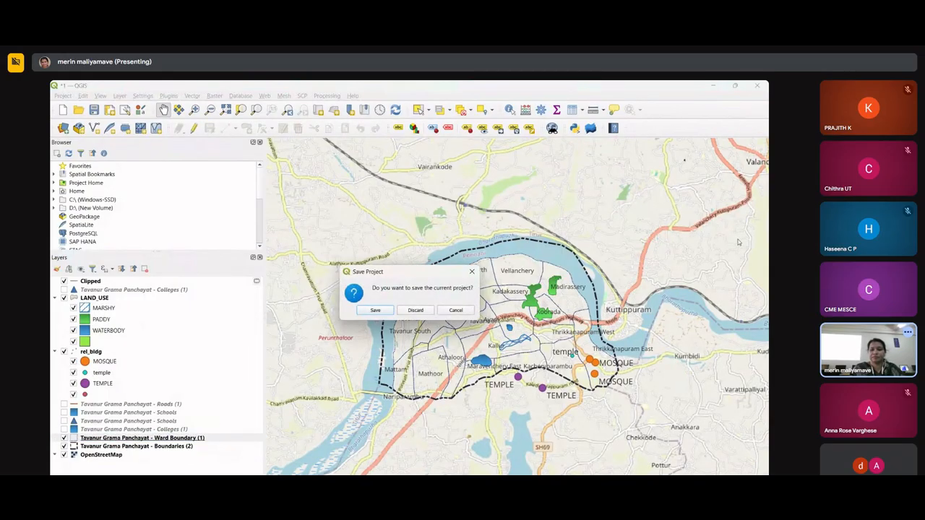
pyautogui.click(371, 309)
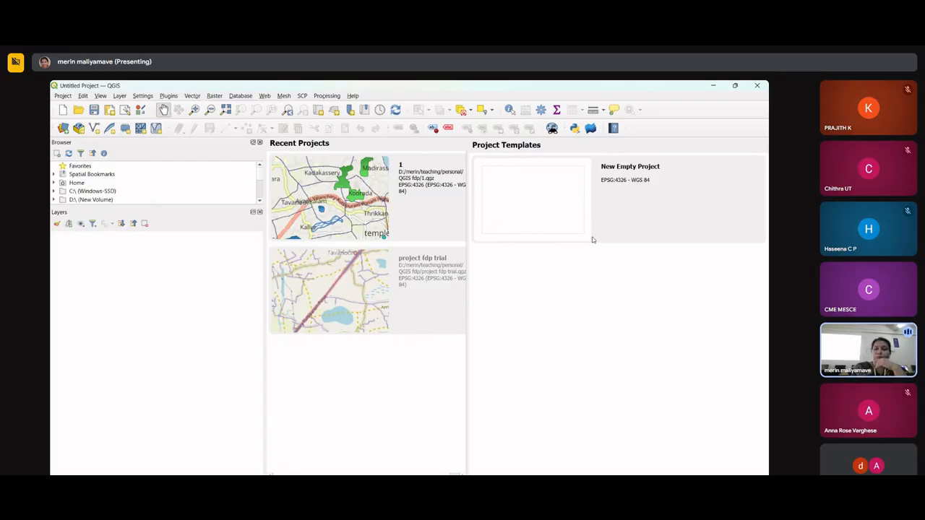
# Step: Create a new empty project in EPSG:4326 - WGS 84 and enlarge the Browser area to show more data sources
pyautogui.doubleClick(551, 212)
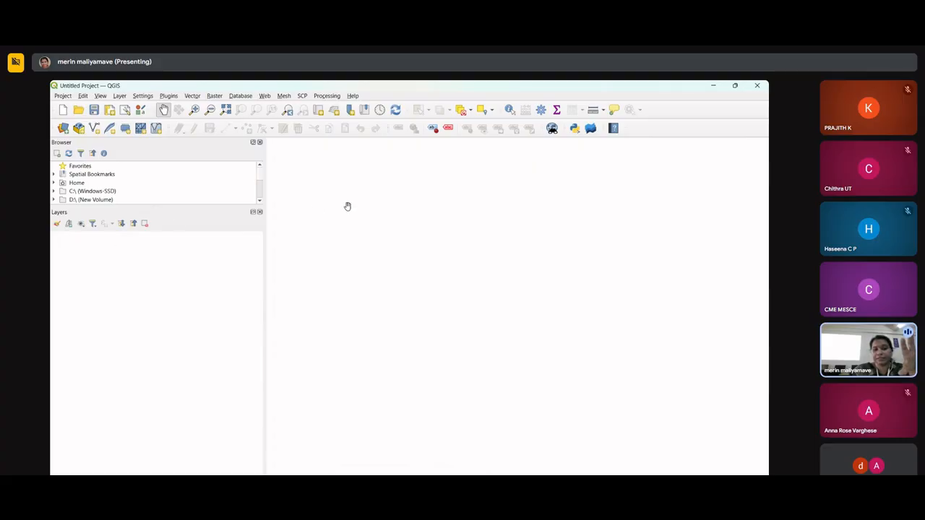
pyautogui.moveTo(220, 207); pyautogui.dragTo(220, 312)
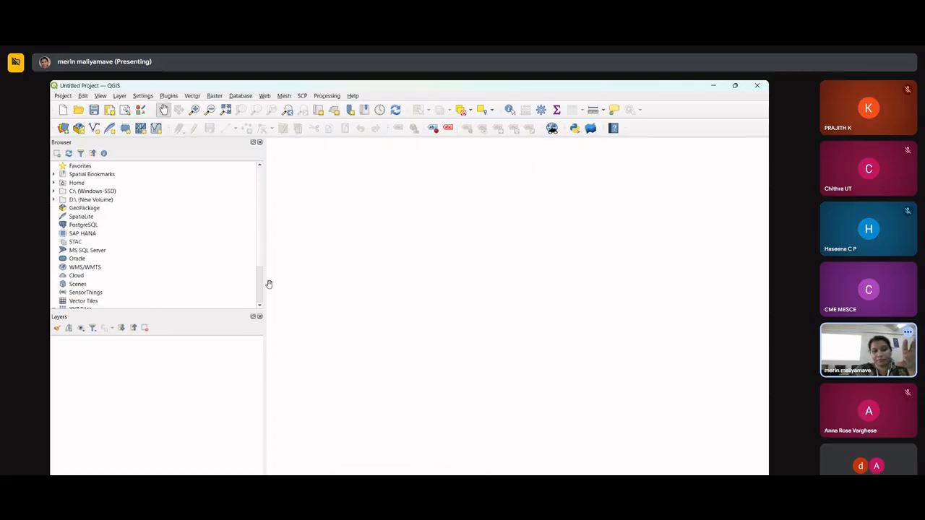
# Step: Examine the data sources in the Browser, from Favorites and the drives down to XYZ Tiles and ArcGIS REST Servers
pyautogui.scroll(-2, 259, 280)
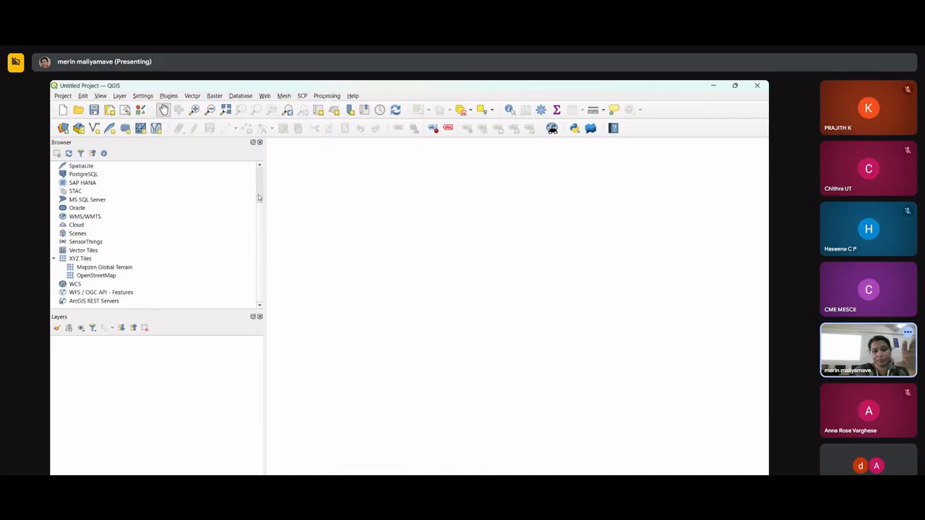
pyautogui.scroll(2, 260, 198)
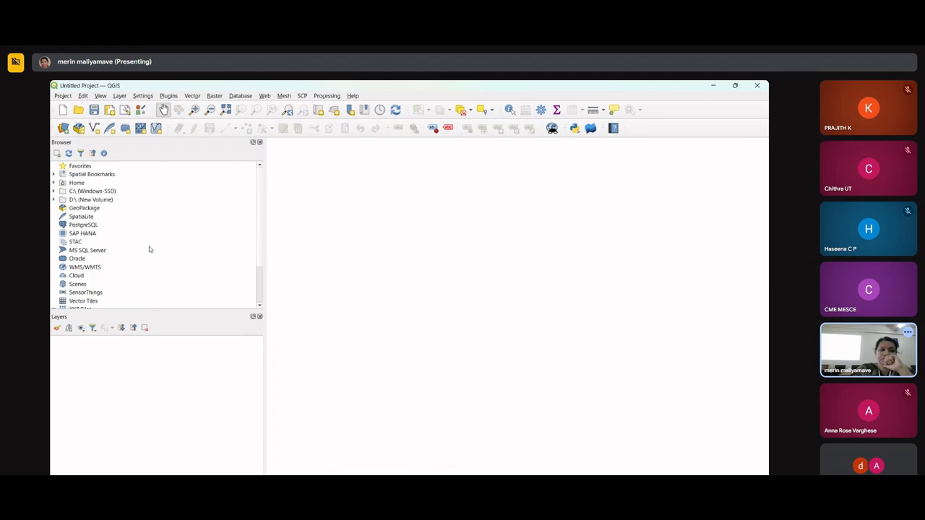
pyautogui.scroll(-2, 257, 258)
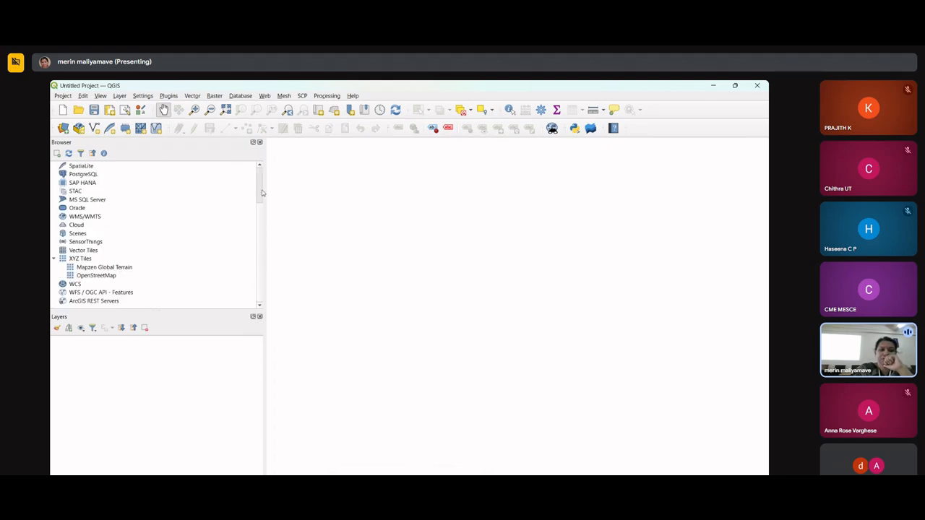
pyautogui.scroll(2, 257, 192)
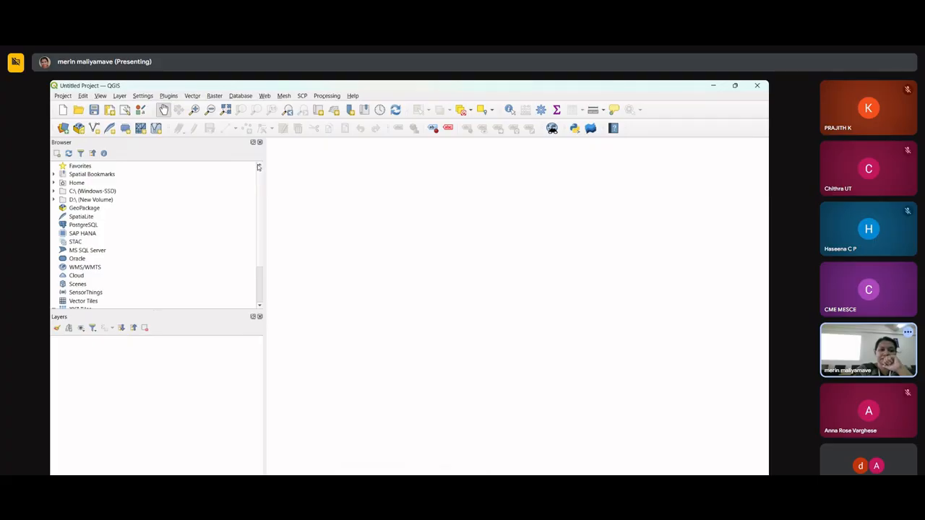
pyautogui.scroll(-2, 260, 280)
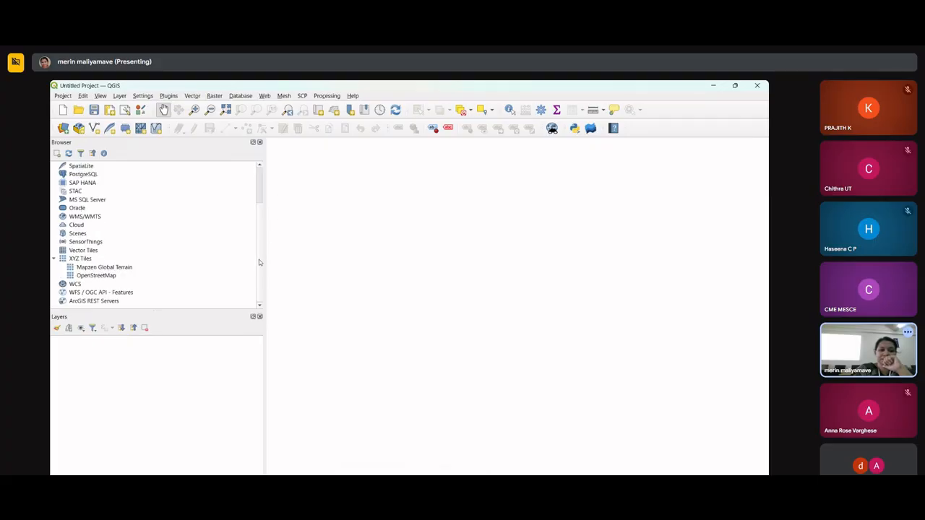
pyautogui.scroll(2, 258, 212)
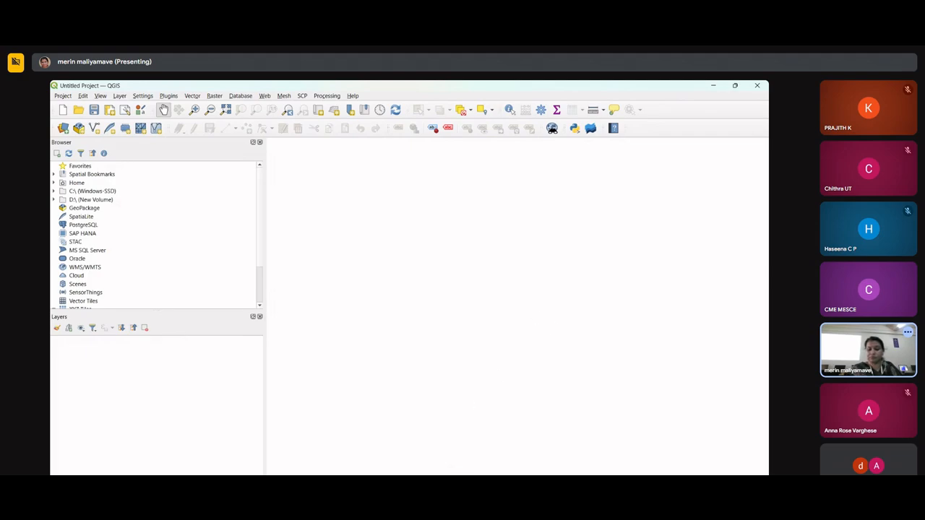
# Step: Switch to the Word document and copy the Kerala shapefile download link for Tirur Municipality
pyautogui.hotkey('alt', 'Tab')
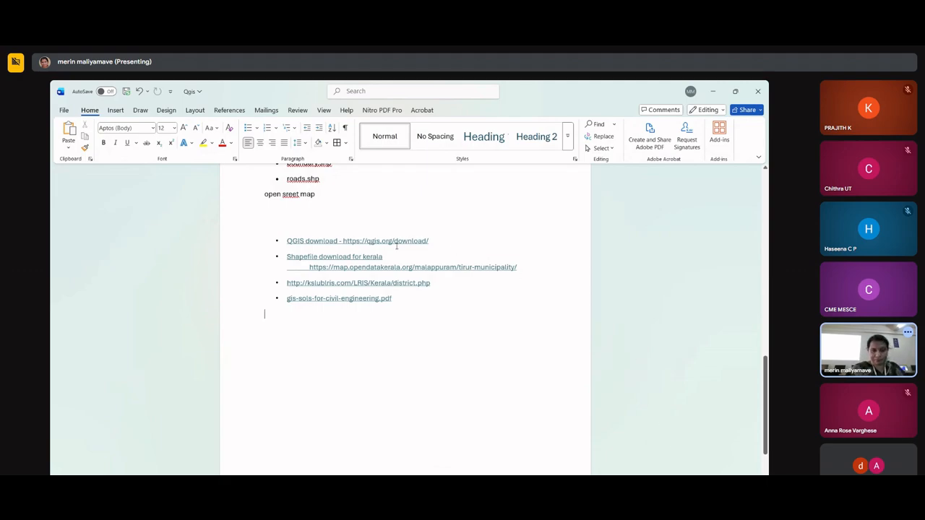
pyautogui.moveTo(287, 267); pyautogui.dragTo(517, 268)
pyautogui.hotkey('ctrl', 'c')
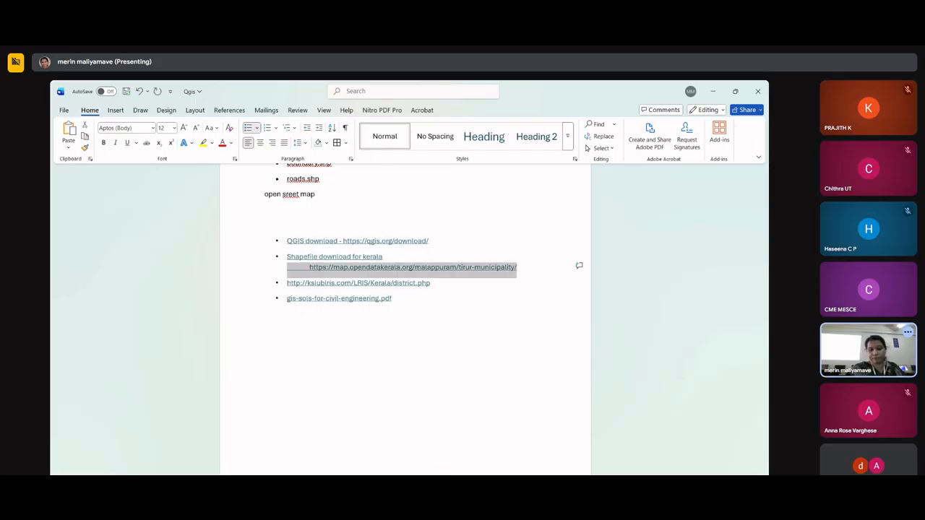
# Step: Switch to Chrome, open the copied map.opendatakerala.org link in a new tab, and dismiss the picture-in-picture request and the search hint
pyautogui.click(459, 438)
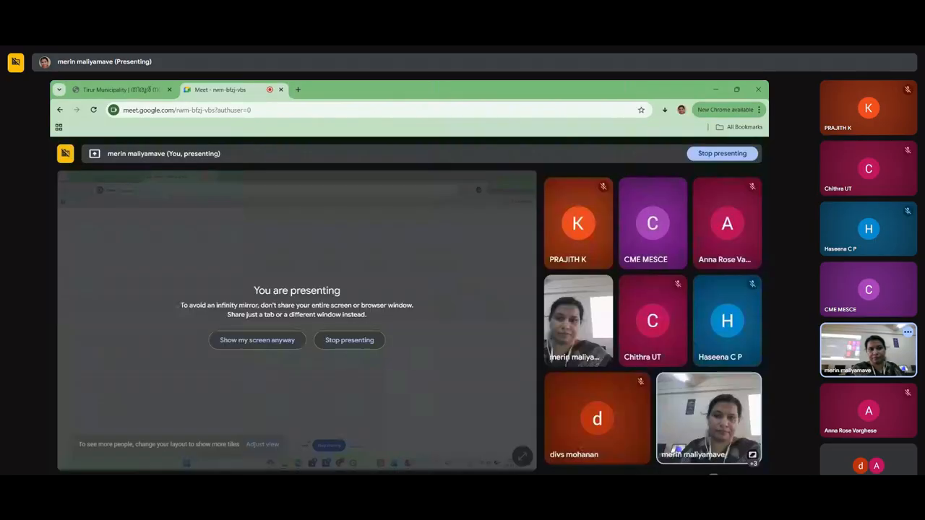
pyautogui.click(297, 90)
pyautogui.hotkey('ctrl', 'v')
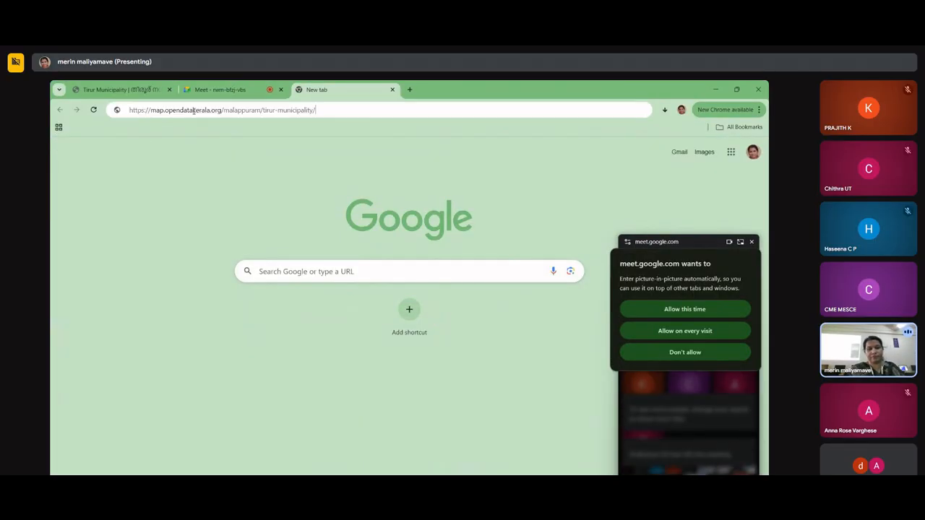
pyautogui.press('Return')
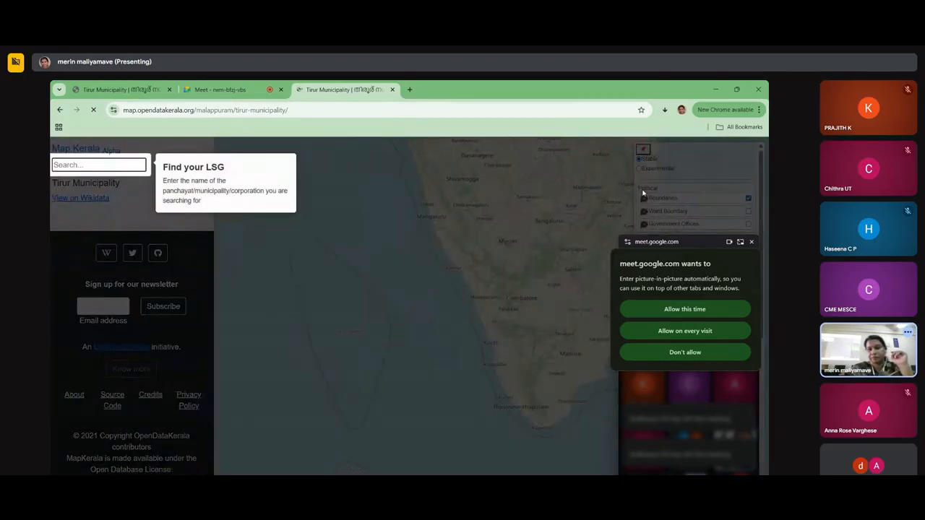
pyautogui.click(750, 242)
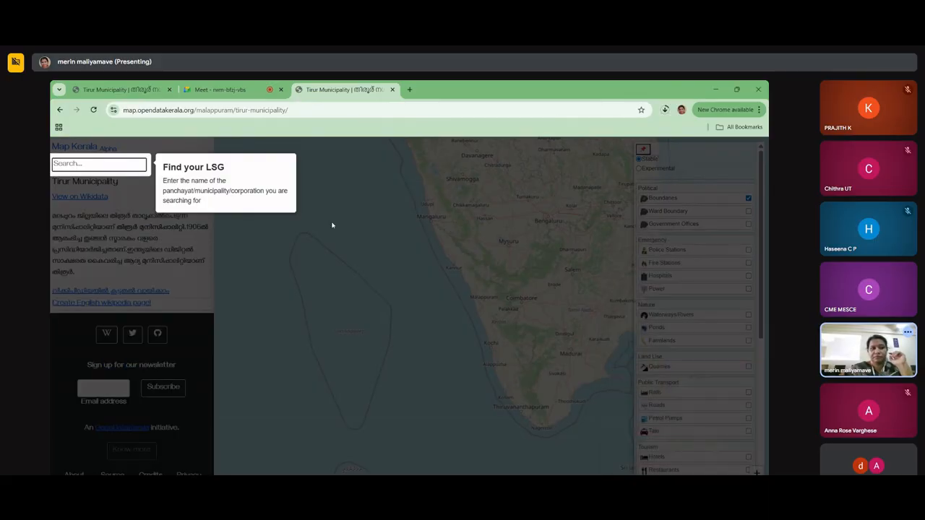
pyautogui.click(212, 249)
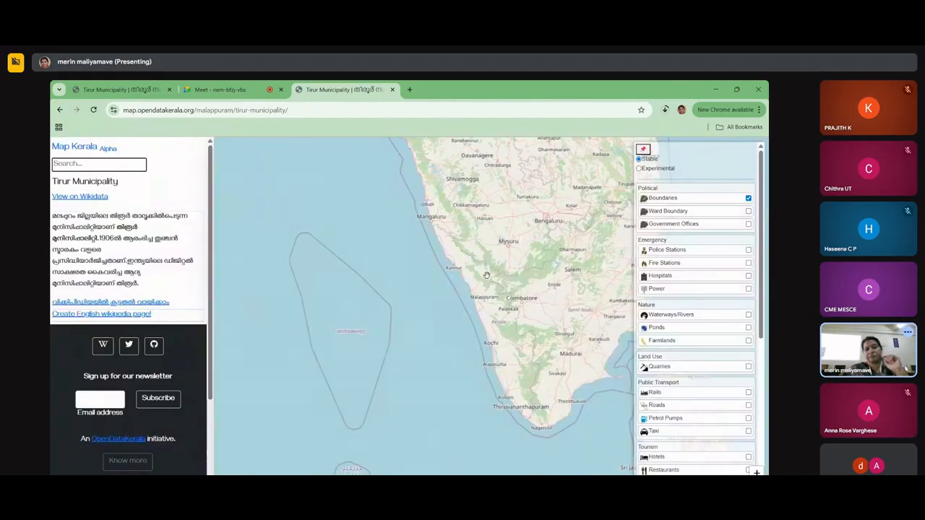
# Step: Examine the Kerala map around the Malappuram, Palakkad and Thrissur area
pyautogui.scroll(-2, 372, 275)
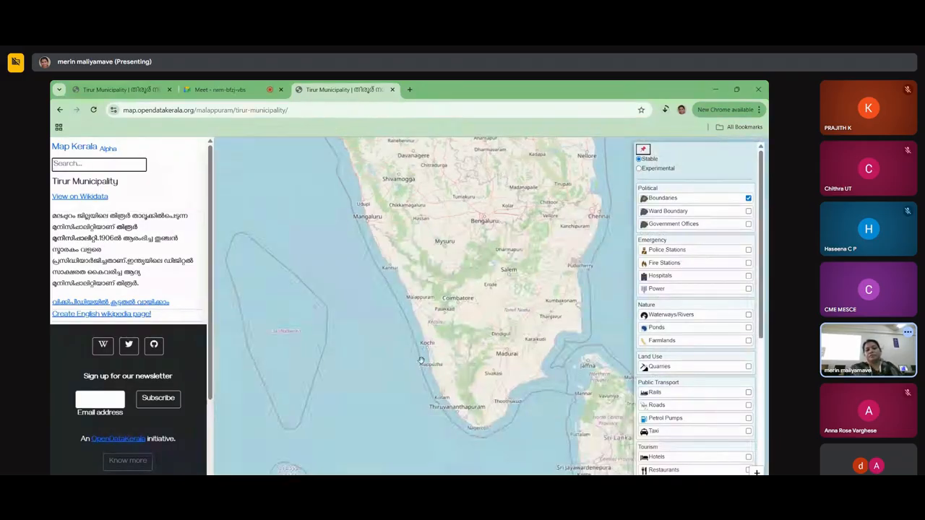
pyautogui.scroll(1, 417, 355)
pyautogui.moveTo(405, 344); pyautogui.dragTo(303, 299)
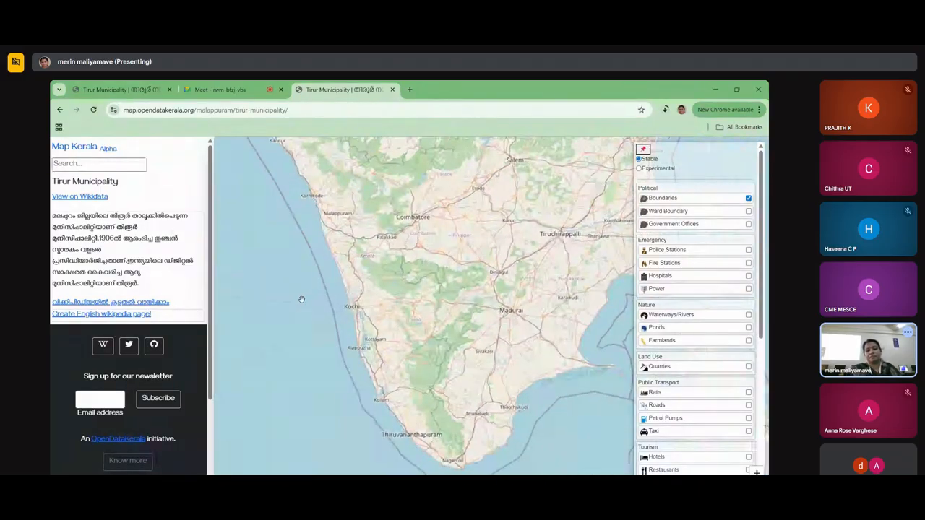
pyautogui.scroll(1, 370, 339)
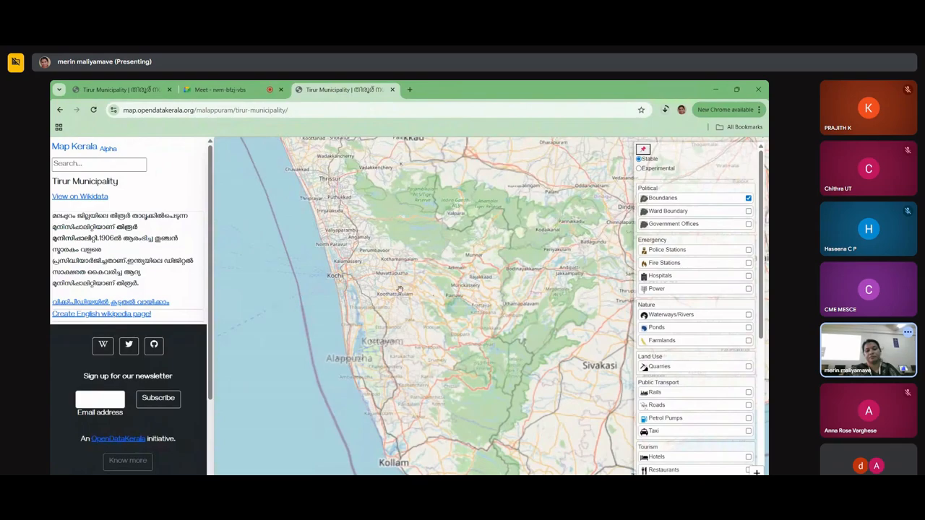
pyautogui.scroll(1, 338, 237)
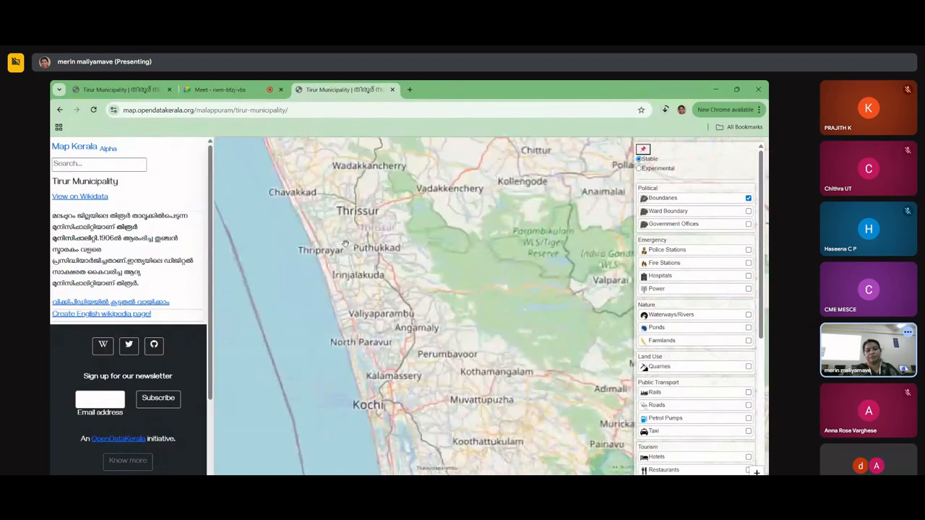
pyautogui.moveTo(374, 239); pyautogui.dragTo(428, 387)
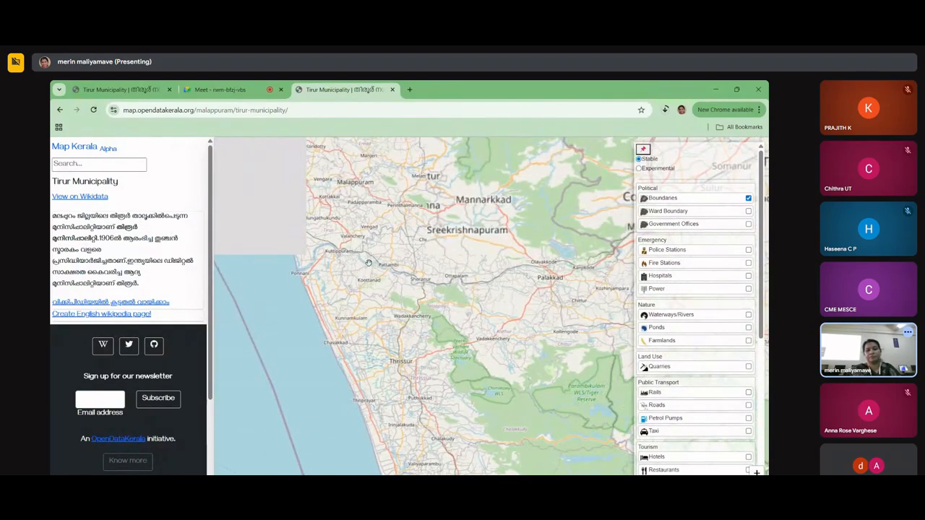
# Step: Search the Map Kerala site for "mal"
pyautogui.click(72, 164)
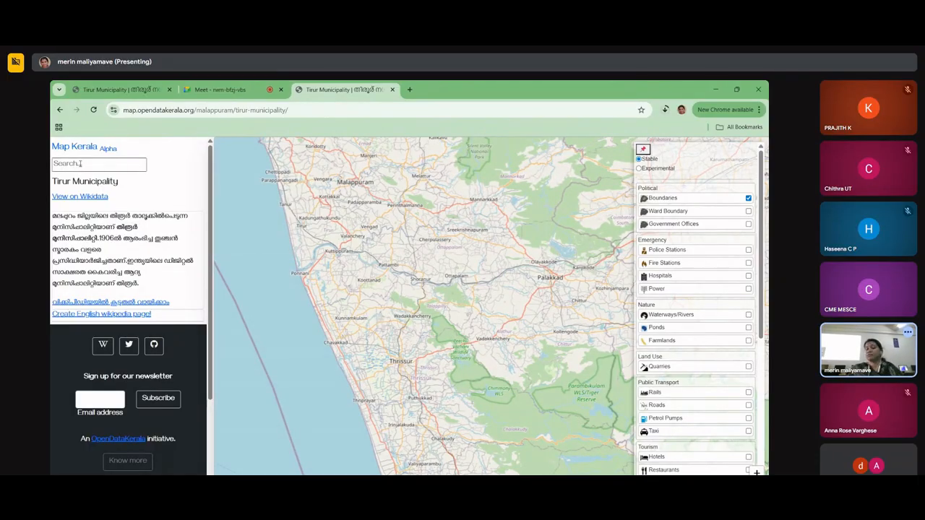
pyautogui.moveTo(278, 89)
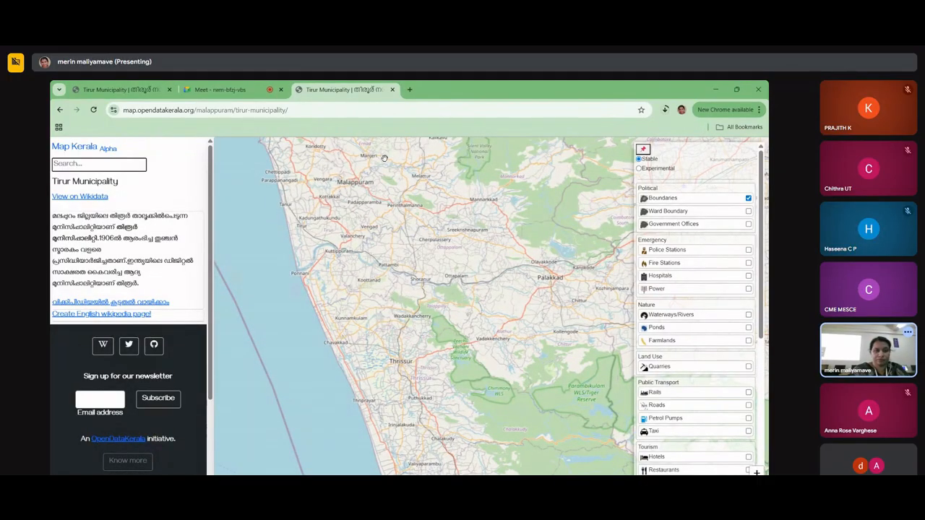
pyautogui.write('mal')
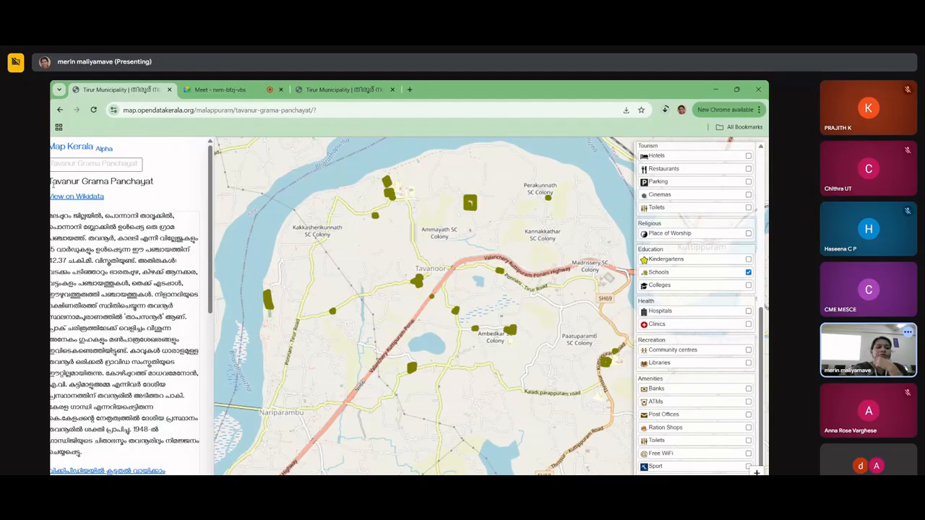
# Step: Copy the name Tavanur Grama Panchayat from the earlier map tab, search for it in the new tab and choose the first suggestion
pyautogui.moveTo(51, 181); pyautogui.dragTo(160, 184)
pyautogui.hotkey('ctrl', 'c')
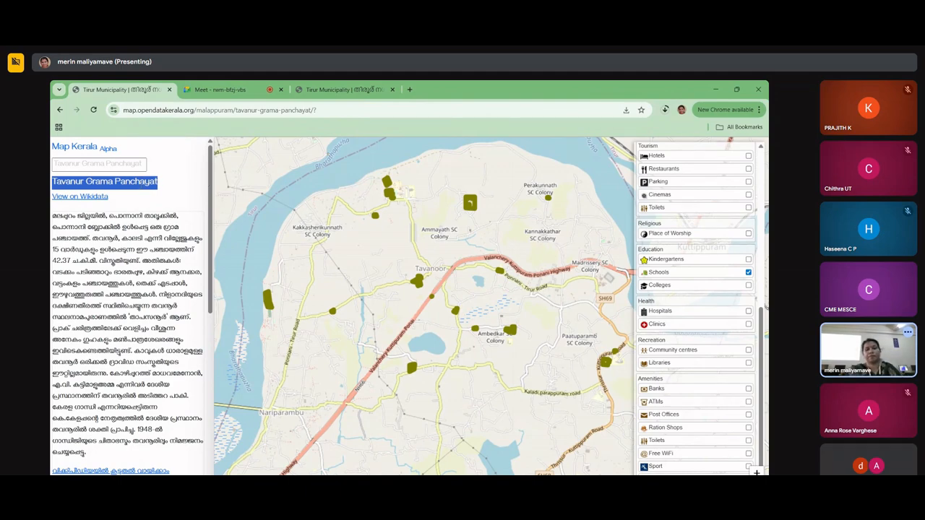
pyautogui.click(325, 90)
pyautogui.hotkey('ctrl', 'a')
pyautogui.hotkey('ctrl', 'v')
pyautogui.click(76, 184)
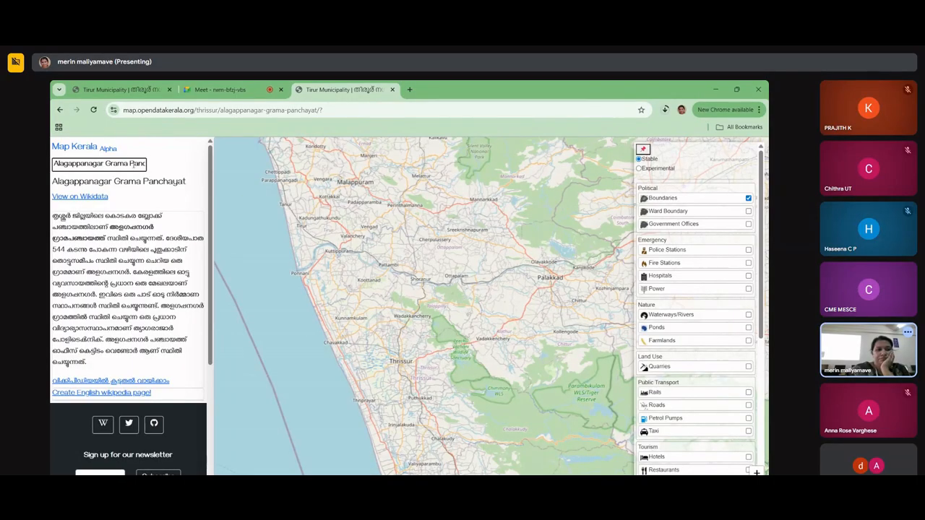
# Step: Replace the site's search text with "Thavanur Grama Panchayat" to look for that local body
pyautogui.moveTo(113, 164); pyautogui.dragTo(117, 164)
pyautogui.moveTo(52, 164); pyautogui.dragTo(202, 166)
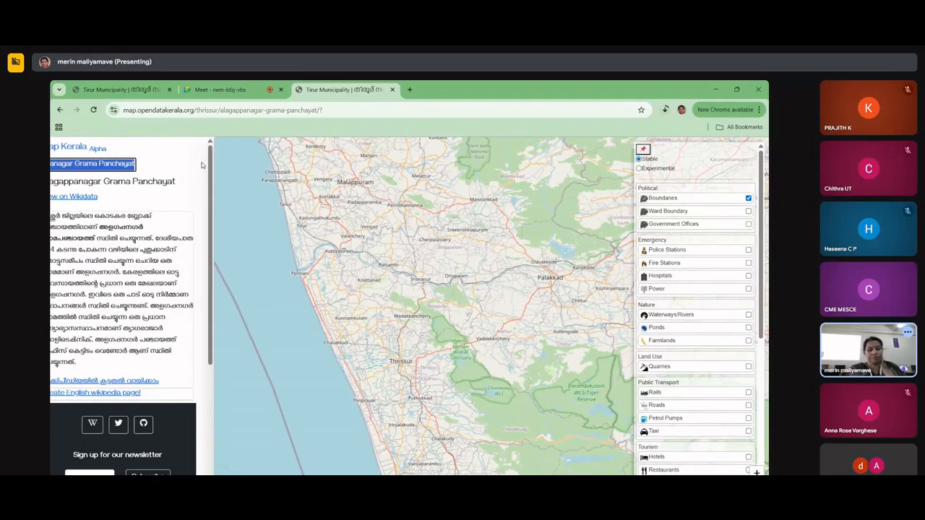
pyautogui.write('Thavanur Grama Panchayat')
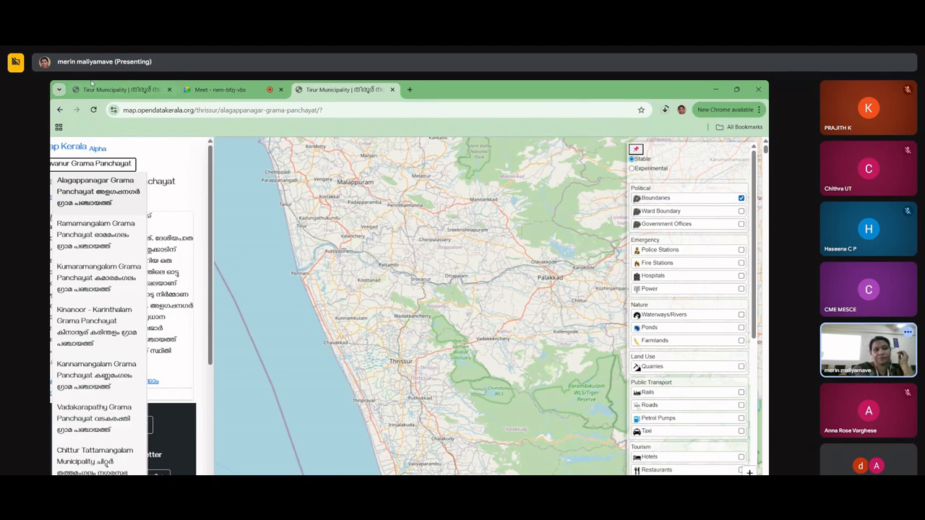
# Step: Return to the already open Tavanur Grama Panchayat map and show its Boundaries and Ward Boundary layers
pyautogui.click(110, 89)
pyautogui.scroll(-3, 701, 217)
pyautogui.scroll(3, 695, 234)
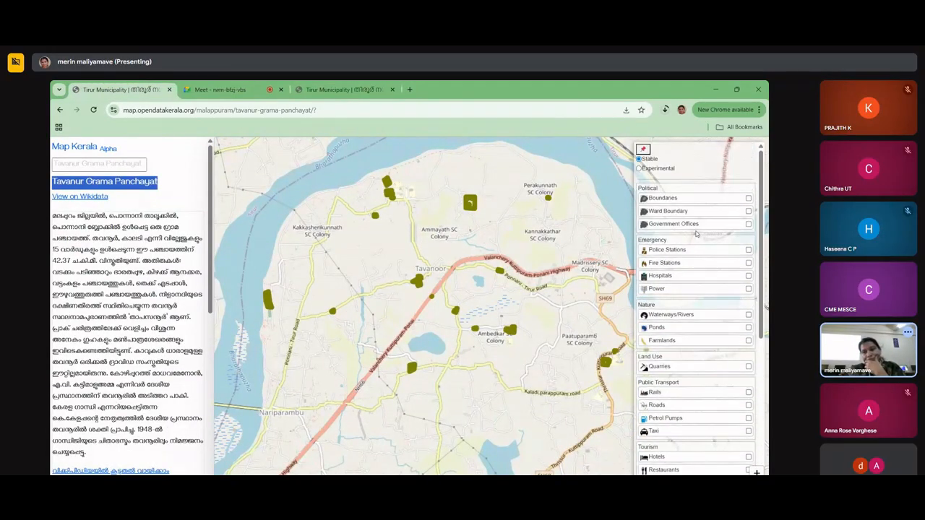
pyautogui.click(748, 198)
pyautogui.click(747, 211)
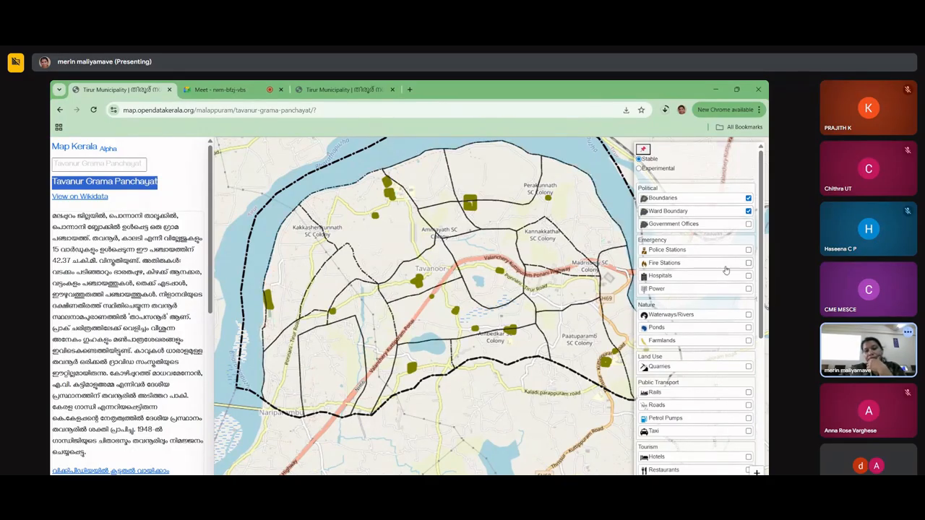
# Step: Show the Colleges and Roads layers on the Tavanur Grama Panchayat map
pyautogui.scroll(-1, 702, 268)
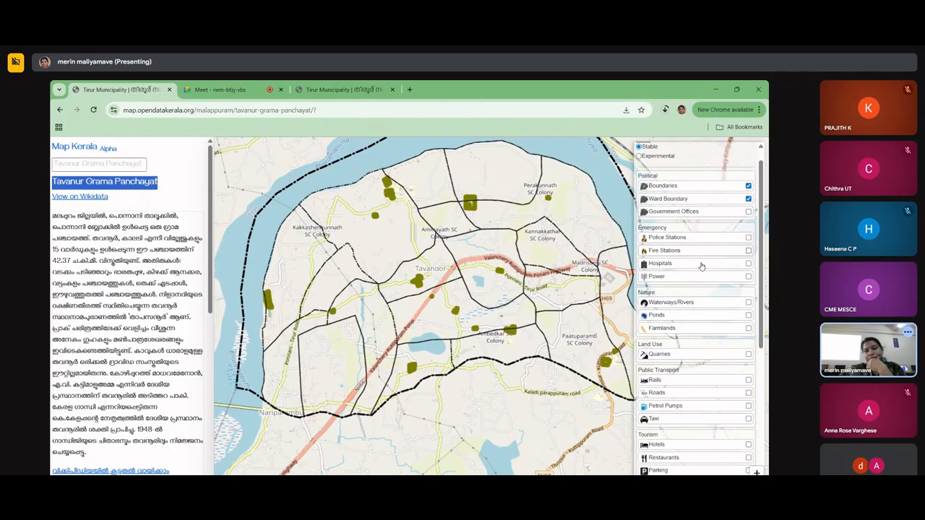
pyautogui.scroll(-2, 700, 267)
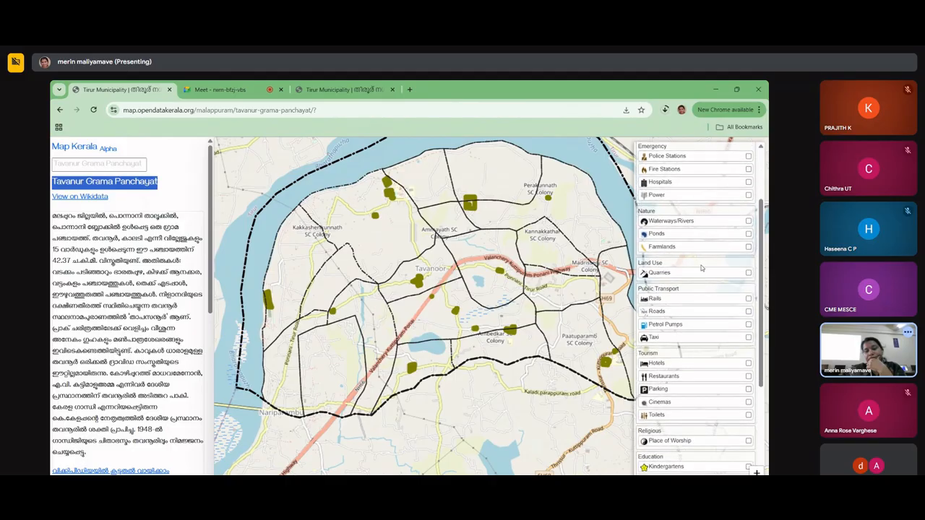
pyautogui.scroll(-3, 701, 268)
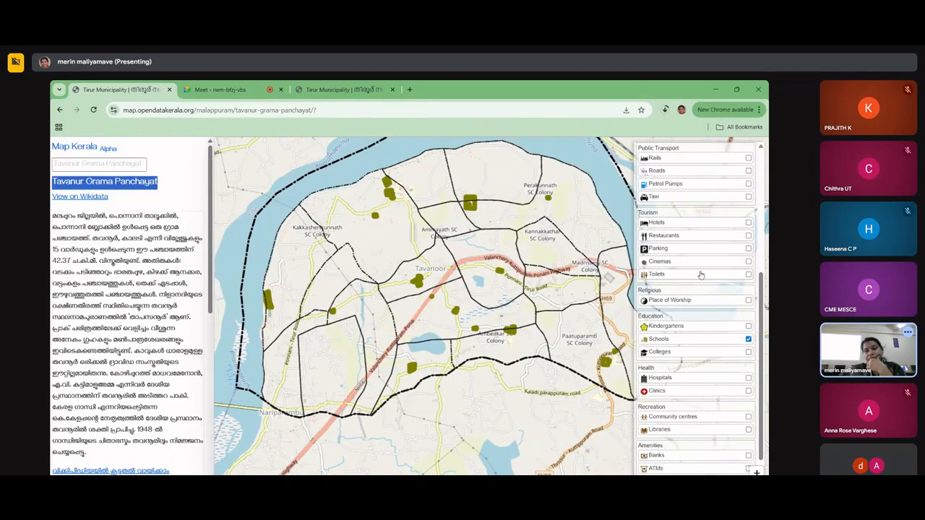
pyautogui.scroll(-1, 700, 280)
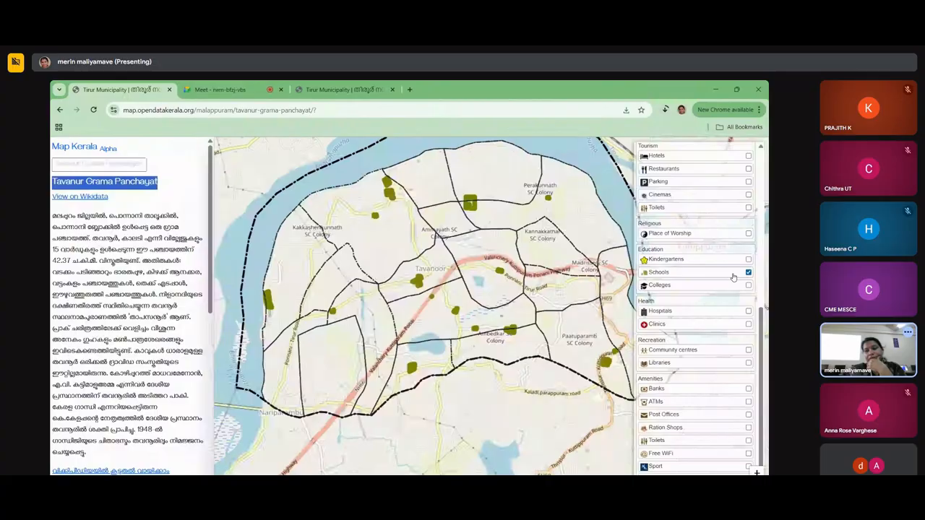
pyautogui.click(747, 285)
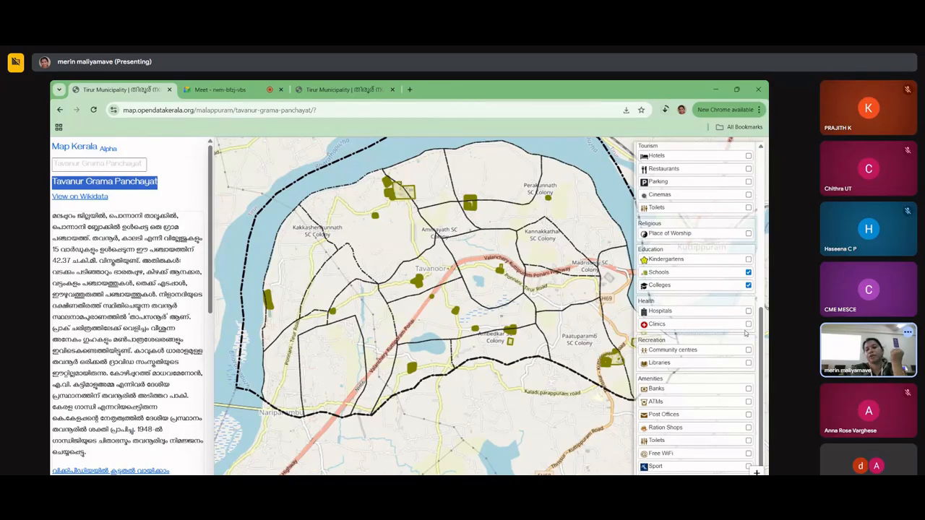
pyautogui.scroll(3, 698, 250)
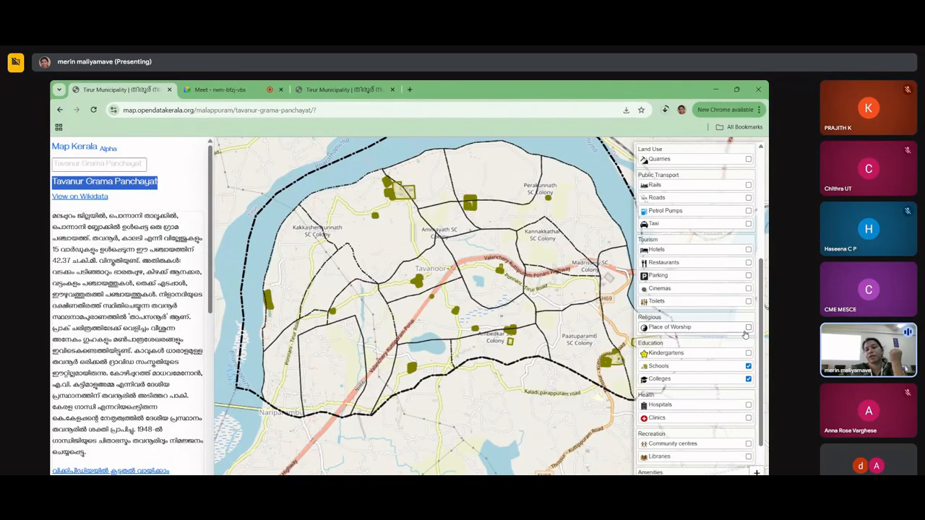
pyautogui.click(747, 198)
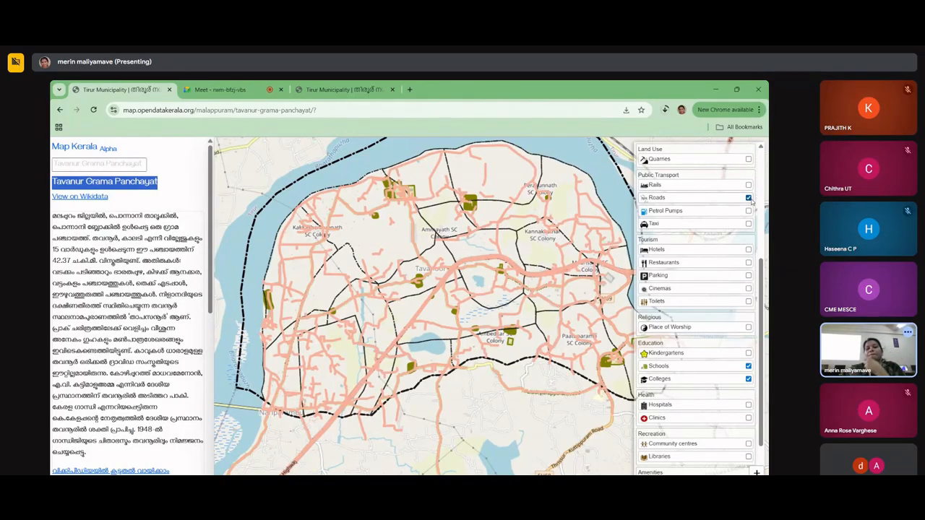
# Step: Look through the map's available layer categories, from Political and Emergency down to Education, Health, Recreation and Amenities
pyautogui.scroll(5, 685, 296)
pyautogui.scroll(2, 685, 296)
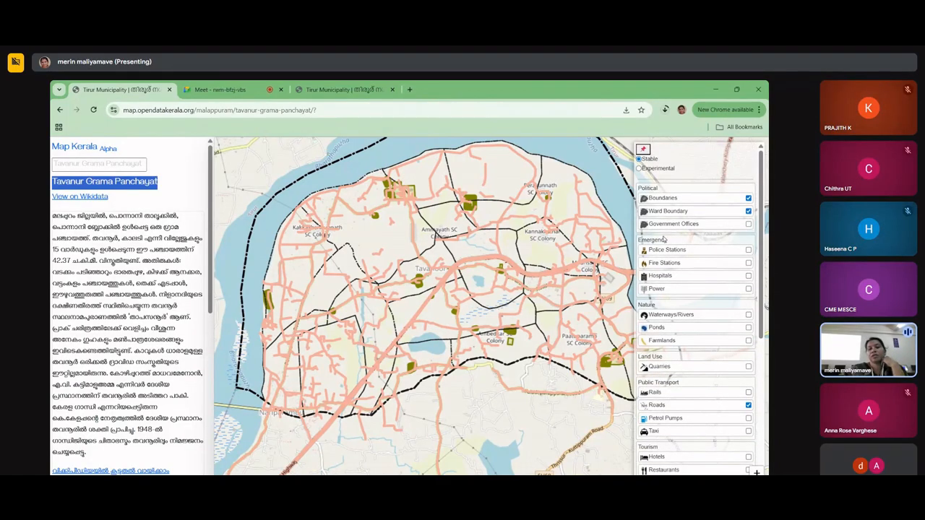
pyautogui.scroll(-2, 685, 308)
pyautogui.scroll(-2, 698, 346)
pyautogui.scroll(-2, 694, 349)
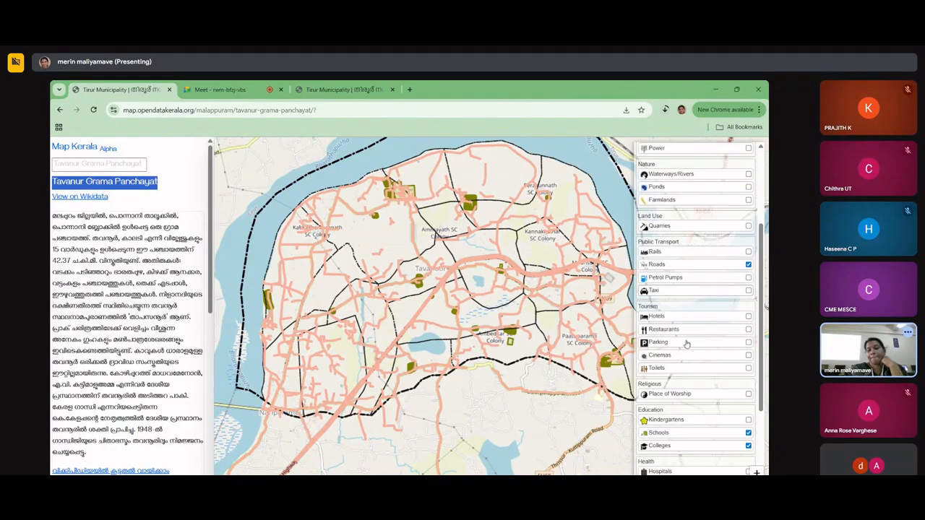
pyautogui.scroll(-2, 692, 346)
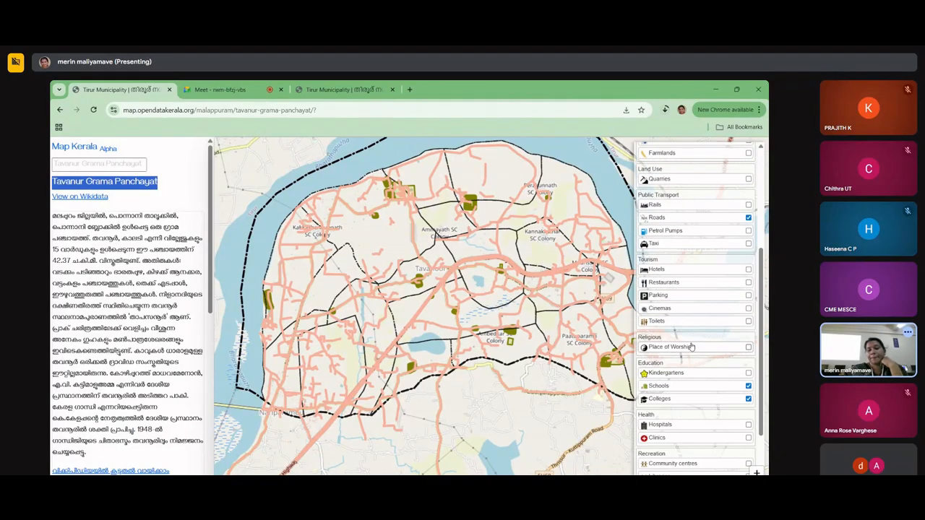
pyautogui.scroll(-2, 698, 353)
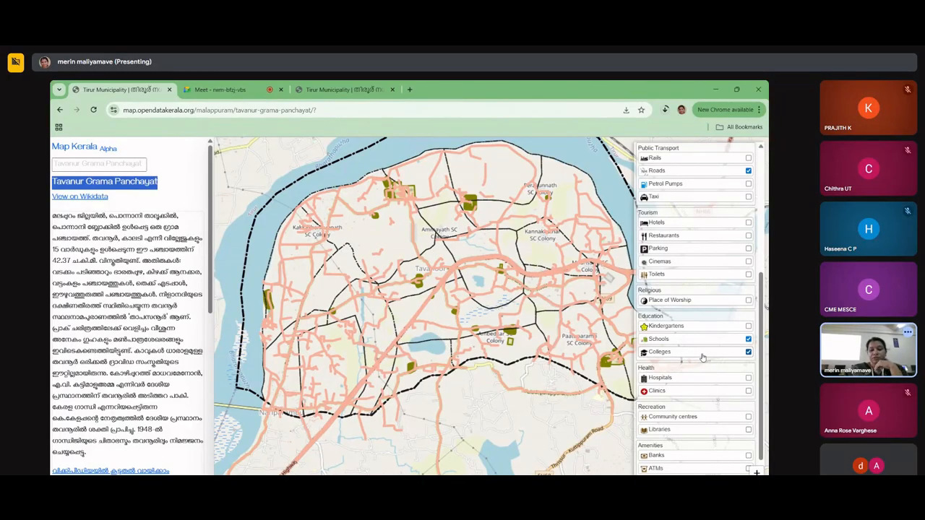
pyautogui.scroll(-3, 701, 365)
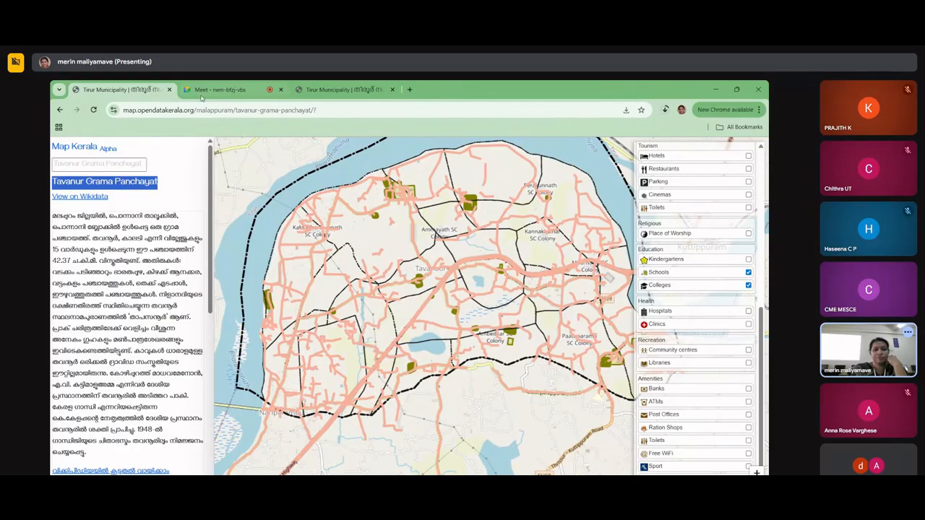
pyautogui.scroll(-1, 369, 301)
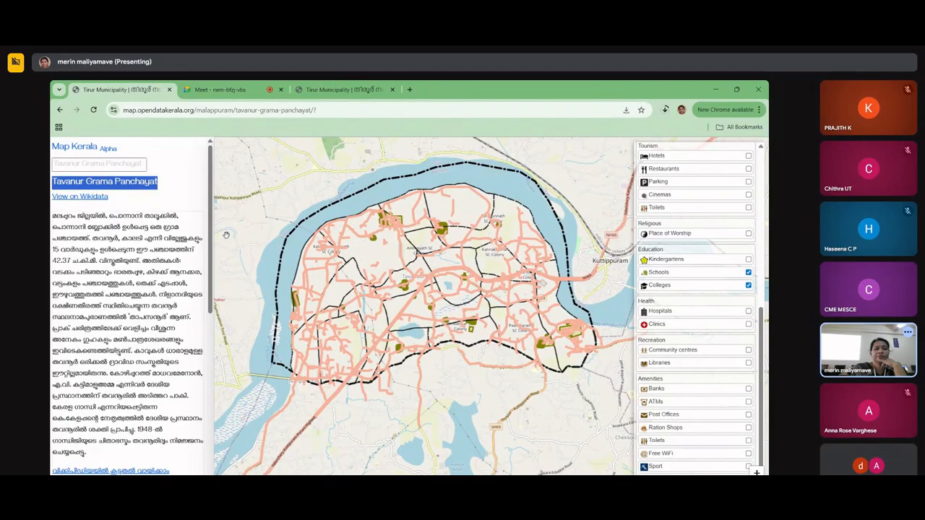
pyautogui.moveTo(100, 180); pyautogui.dragTo(100, 163)
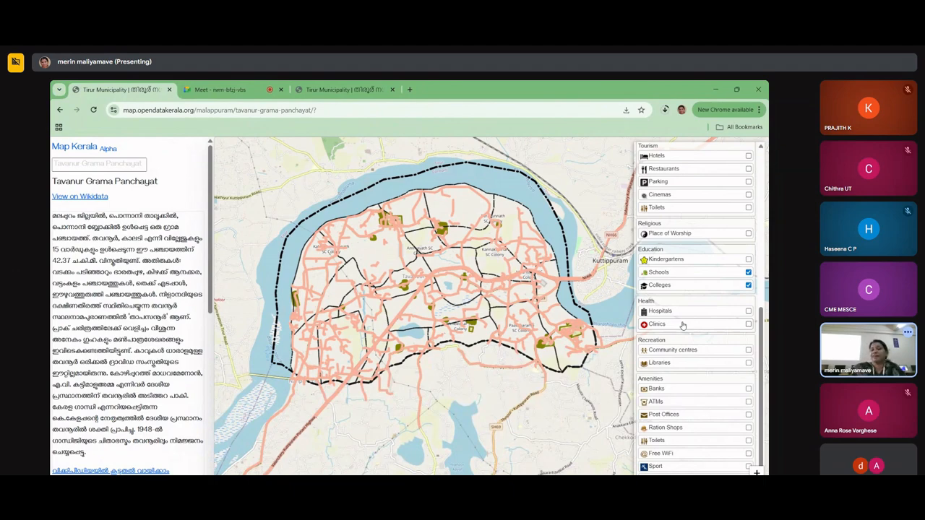
pyautogui.scroll(5, 715, 253)
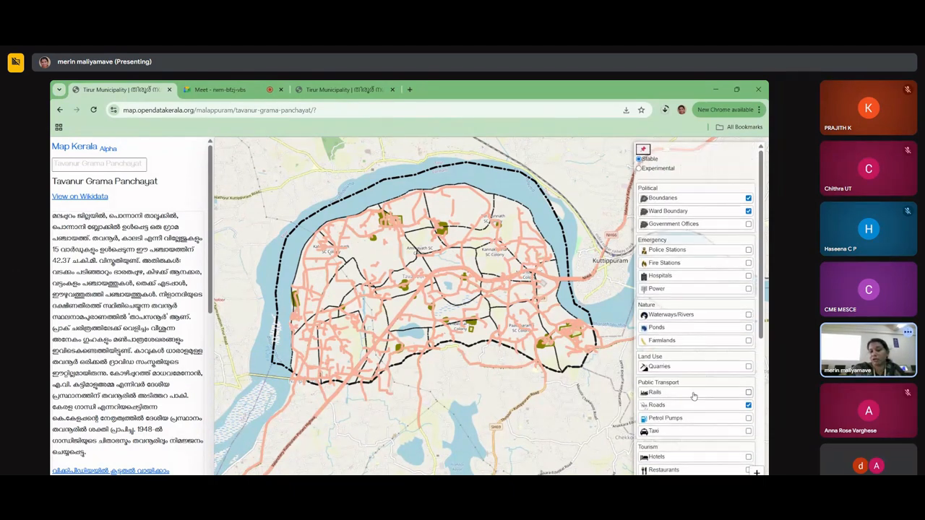
pyautogui.scroll(-2, 715, 369)
pyautogui.scroll(-1, 730, 359)
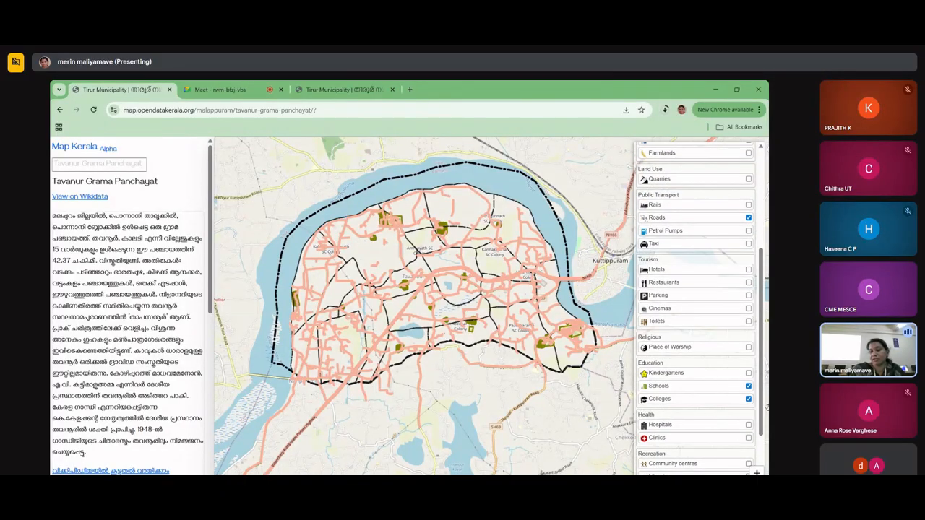
pyautogui.scroll(-2, 726, 415)
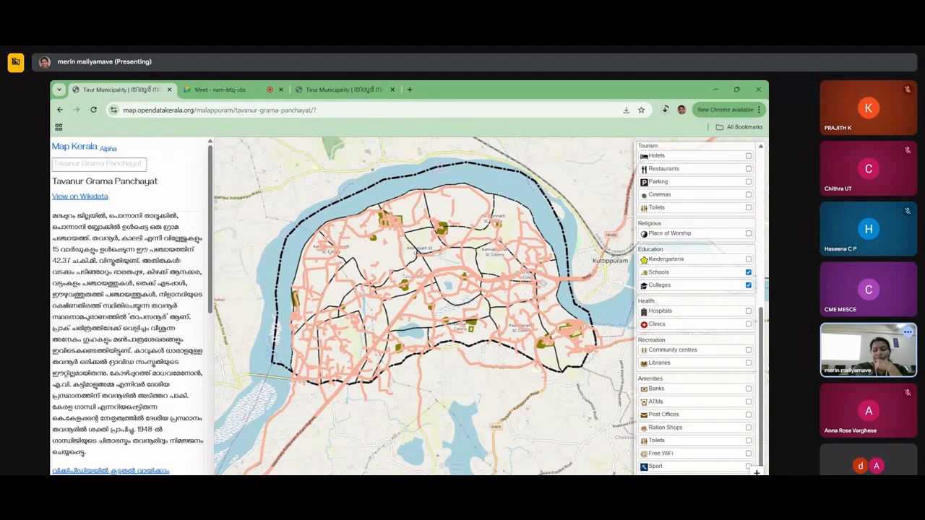
# Step: Switch to QGIS and browse into Home's Downloads folder to locate the downloaded Tavanur Grama Panchayat GeoJSON files
pyautogui.hotkey('alt', 'Tab')
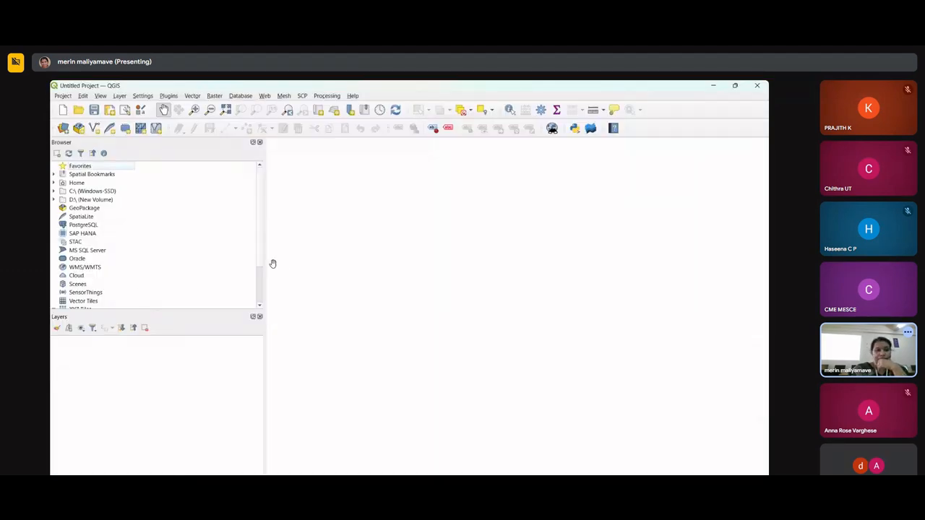
pyautogui.moveTo(258, 263); pyautogui.dragTo(260, 239)
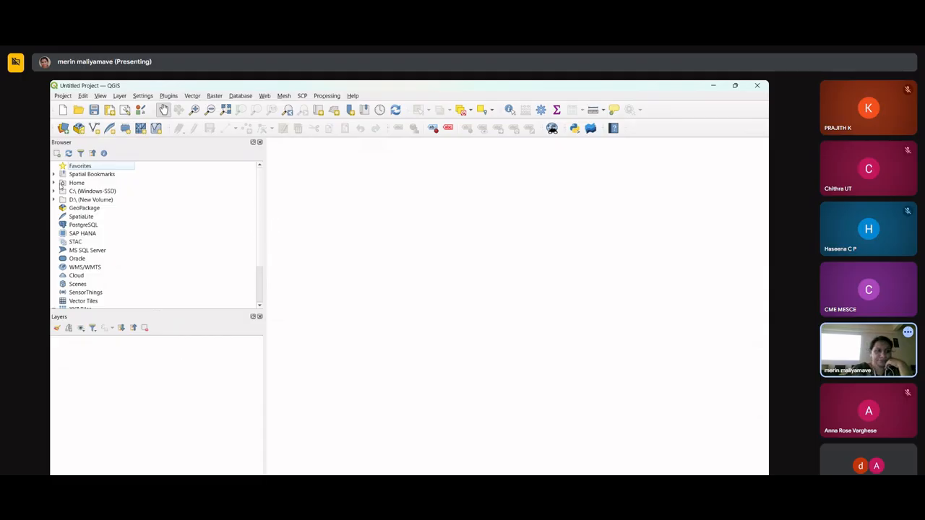
pyautogui.click(53, 183)
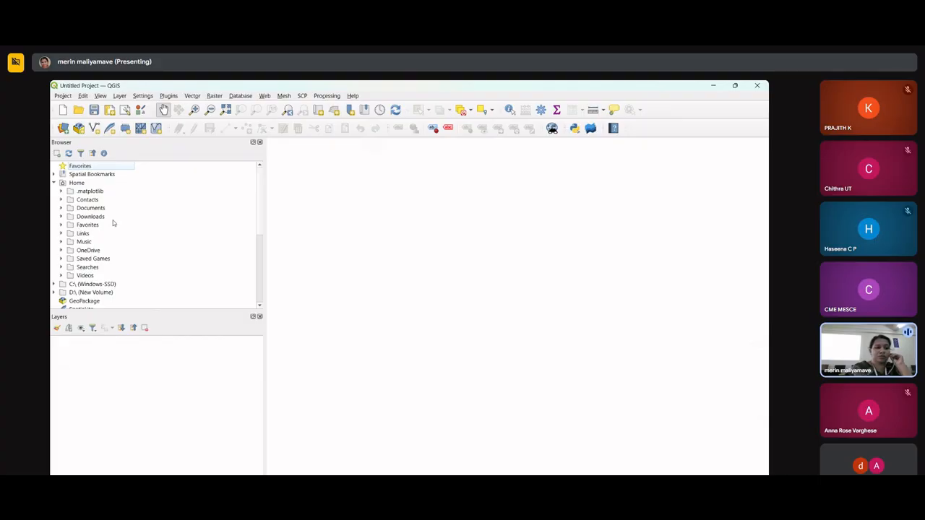
pyautogui.click(62, 216)
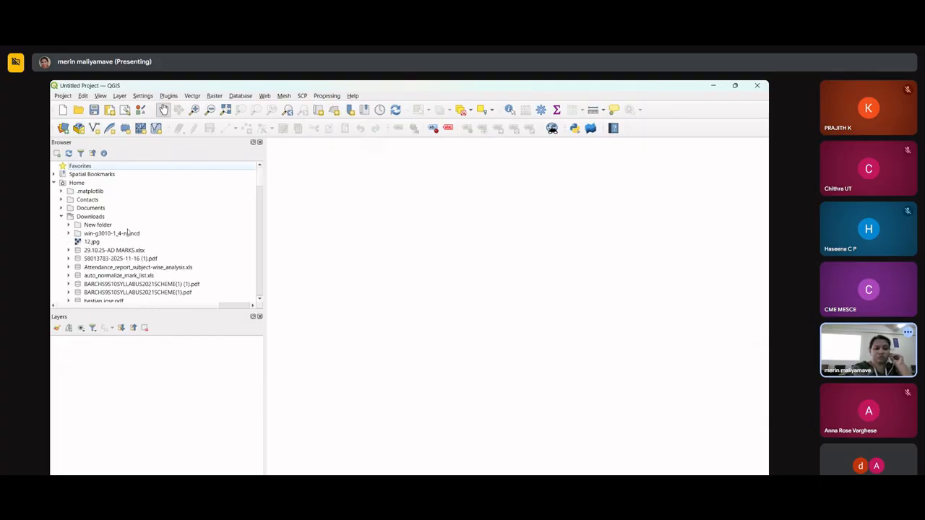
pyautogui.scroll(-1, 130, 233)
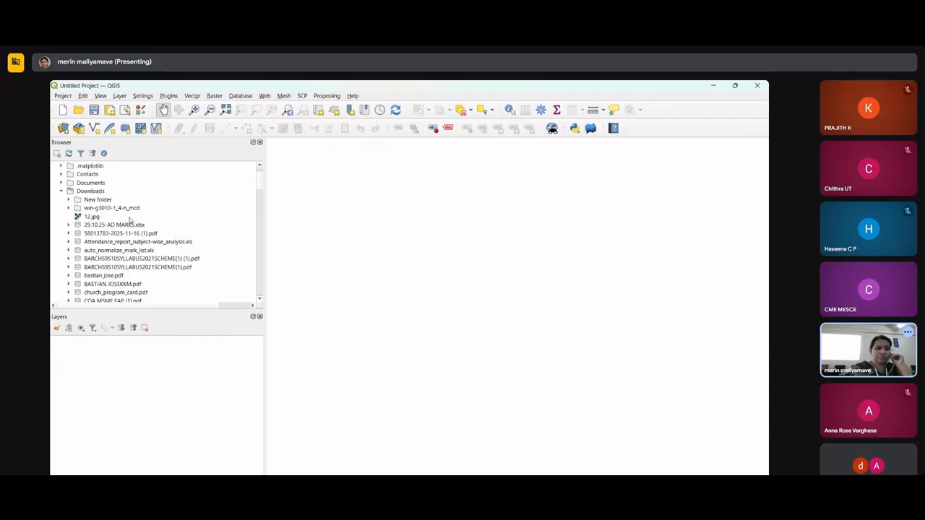
pyautogui.scroll(-4, 104, 224)
pyautogui.scroll(-1, 109, 245)
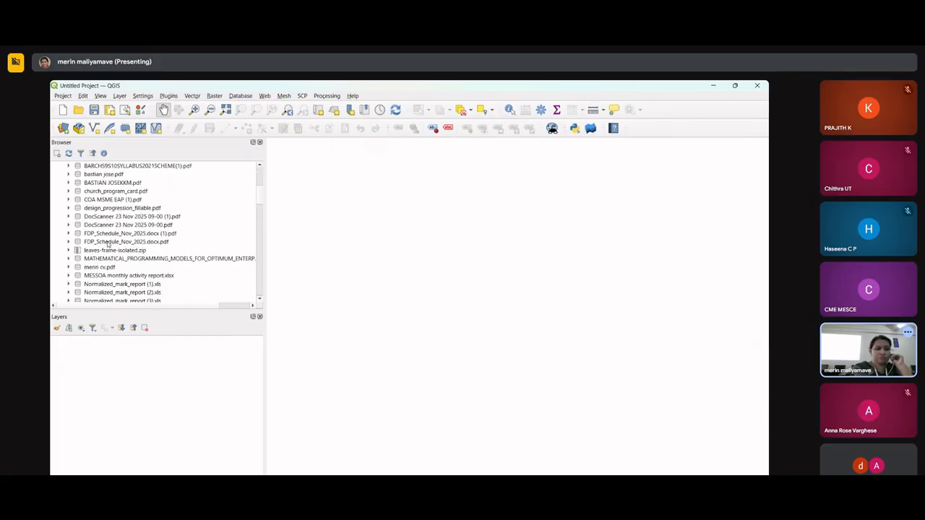
pyautogui.scroll(-1, 111, 250)
pyautogui.scroll(-5, 113, 252)
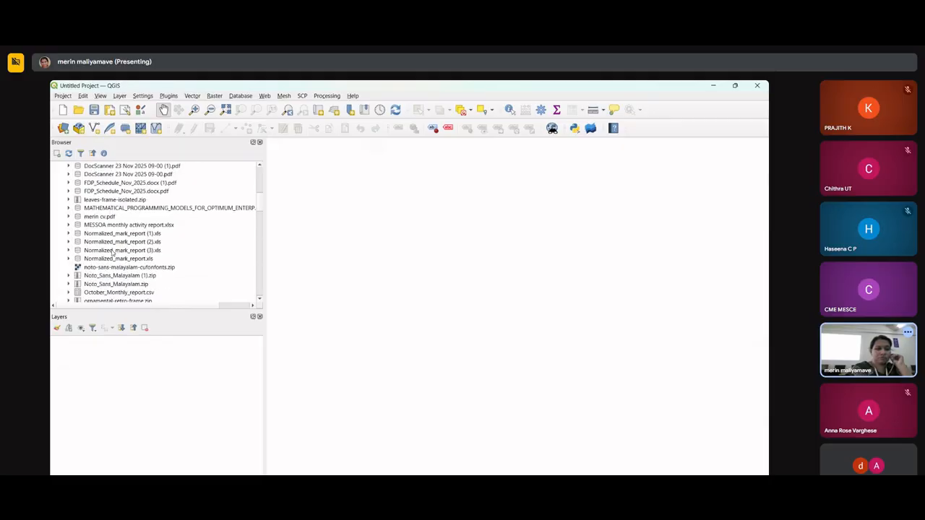
pyautogui.scroll(-3, 113, 253)
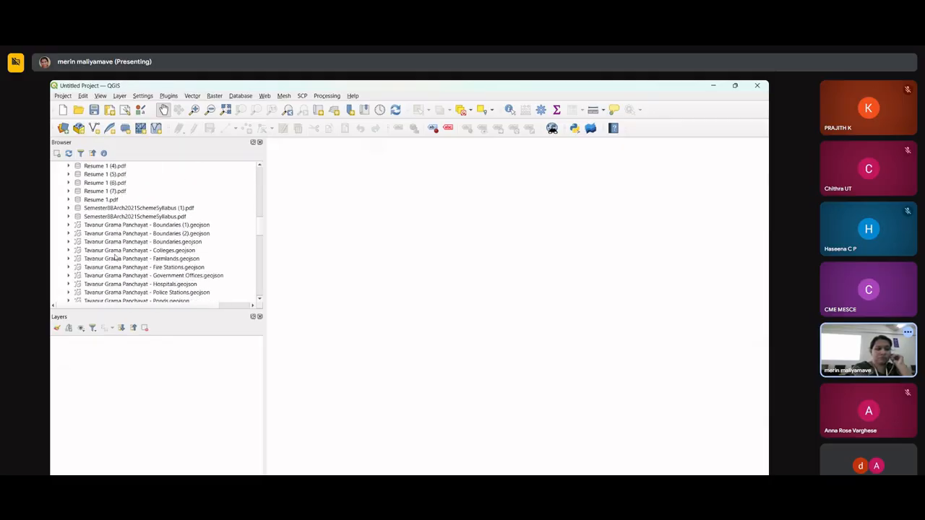
pyautogui.scroll(-1, 115, 257)
pyautogui.scroll(-1, 119, 257)
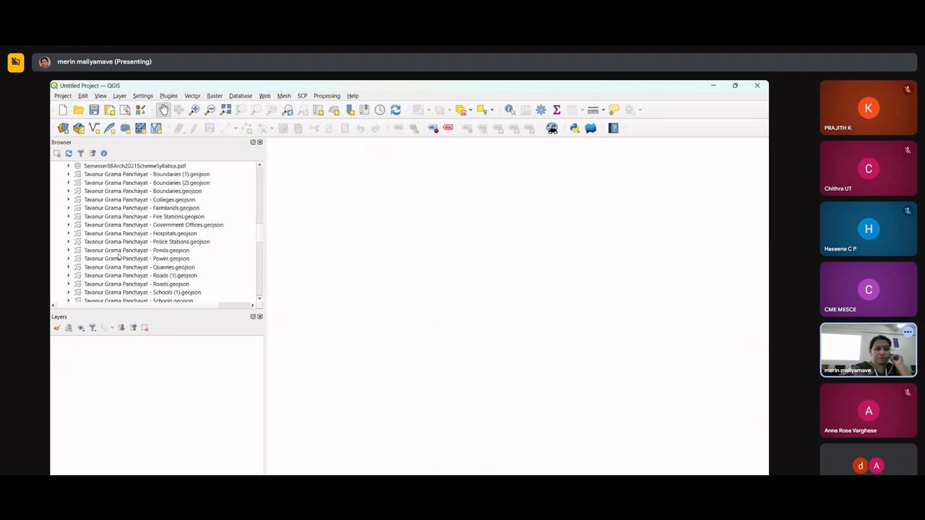
pyautogui.scroll(1, 120, 257)
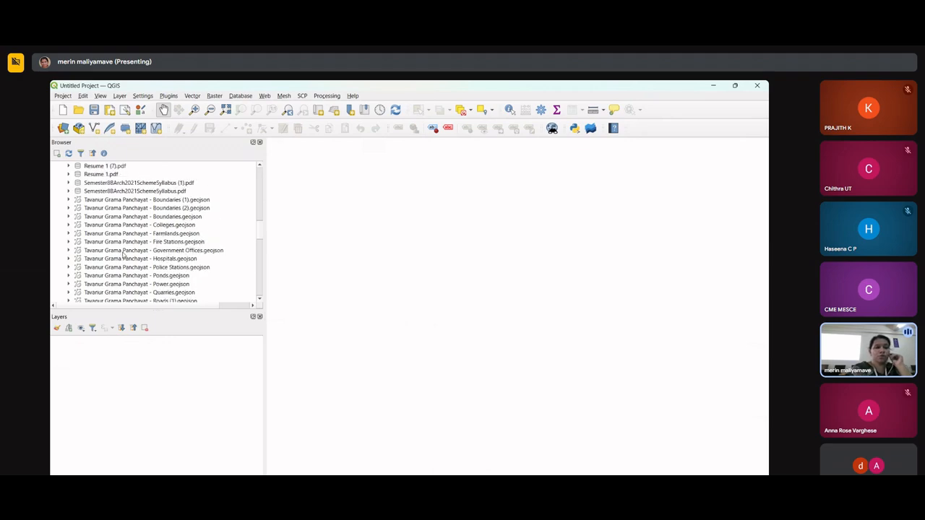
pyautogui.scroll(1, 123, 256)
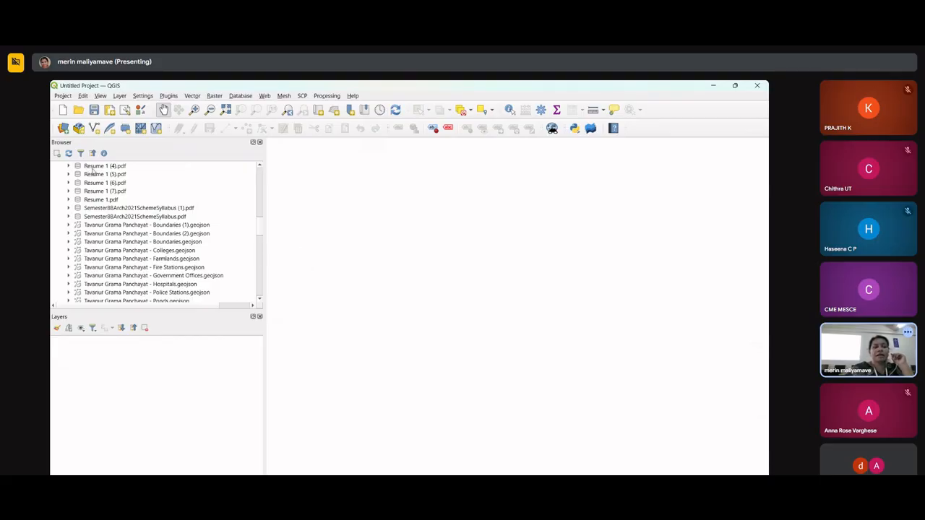
# Step: Add both the point and polygon items of Tavanur Grama Panchayat - Colleges.geojson from the Downloads folder to the project's layers
pyautogui.scroll(5, 123, 216)
pyautogui.scroll(10, 123, 224)
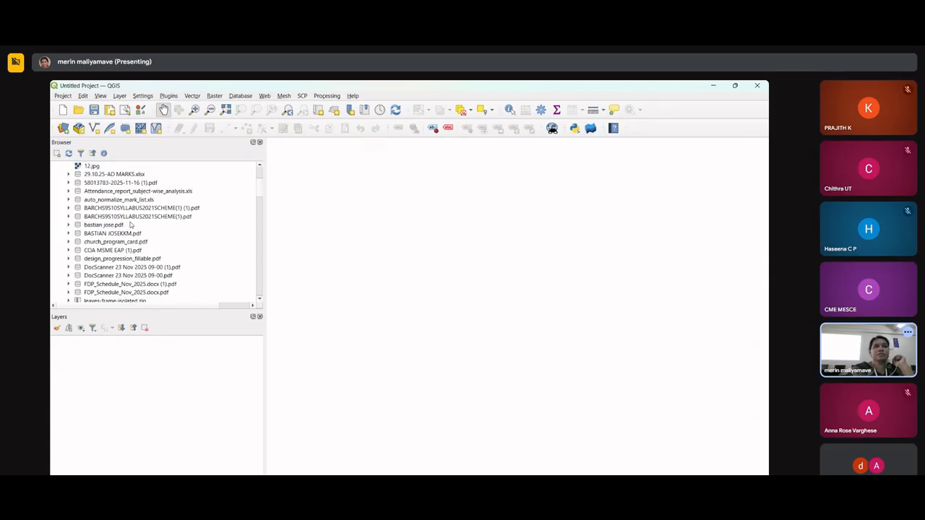
pyautogui.scroll(3, 108, 210)
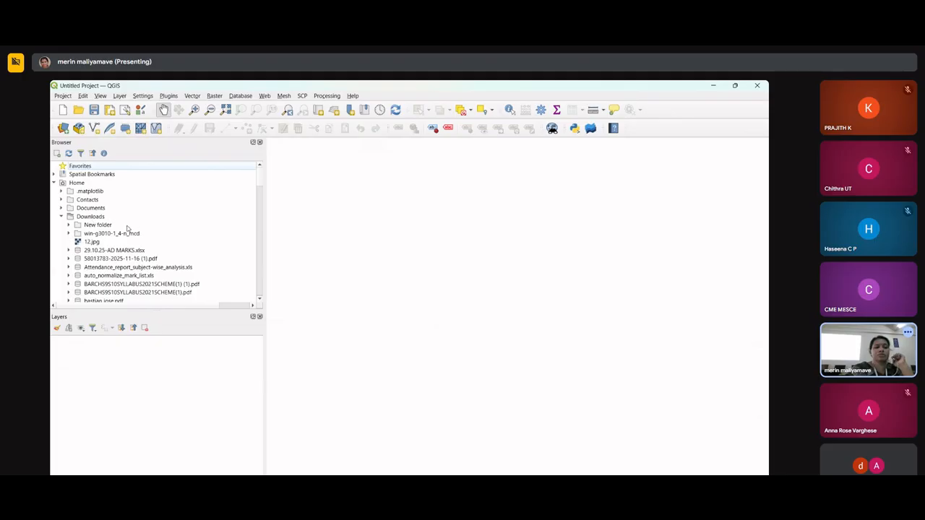
pyautogui.scroll(-8, 96, 237)
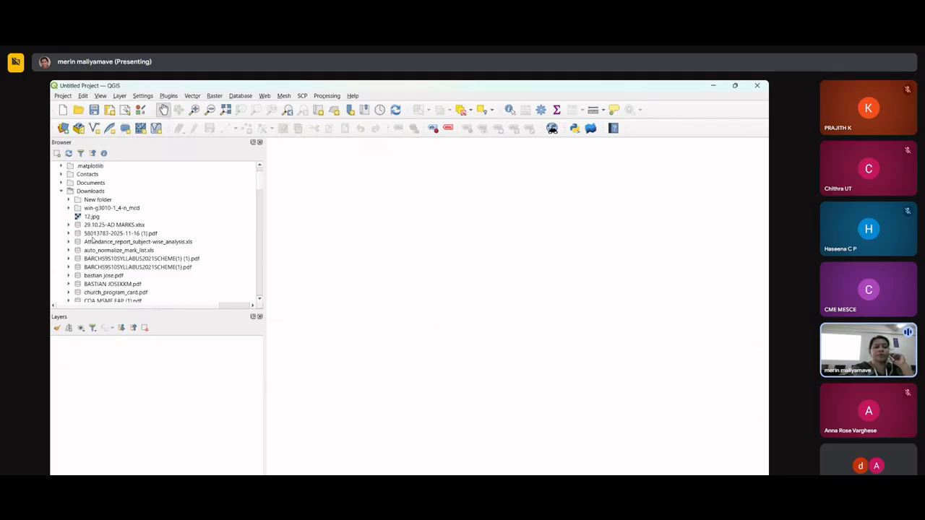
pyautogui.scroll(-12, 95, 244)
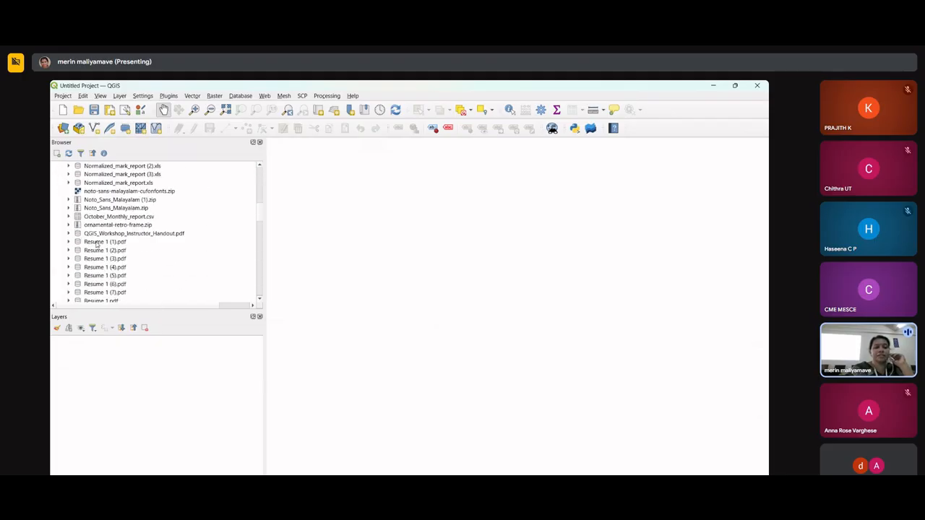
pyautogui.scroll(-3, 101, 245)
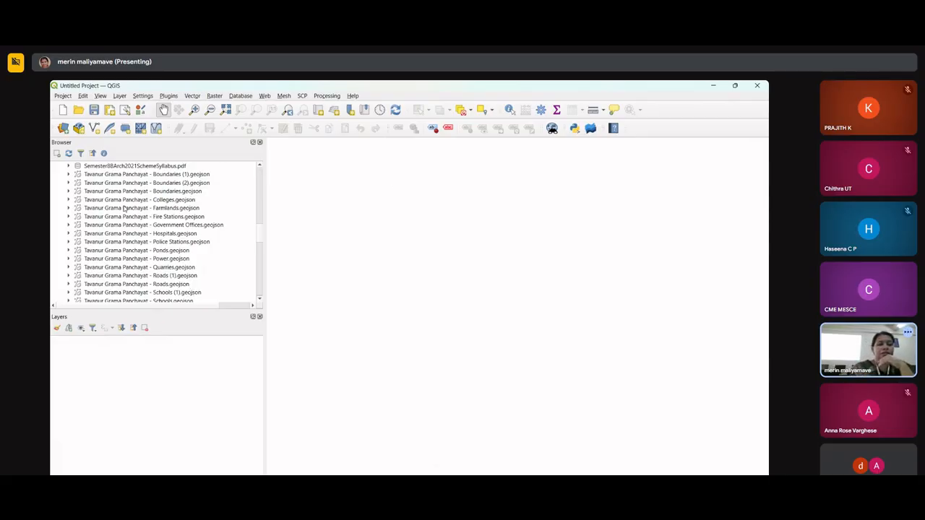
pyautogui.moveTo(129, 200); pyautogui.dragTo(123, 383)
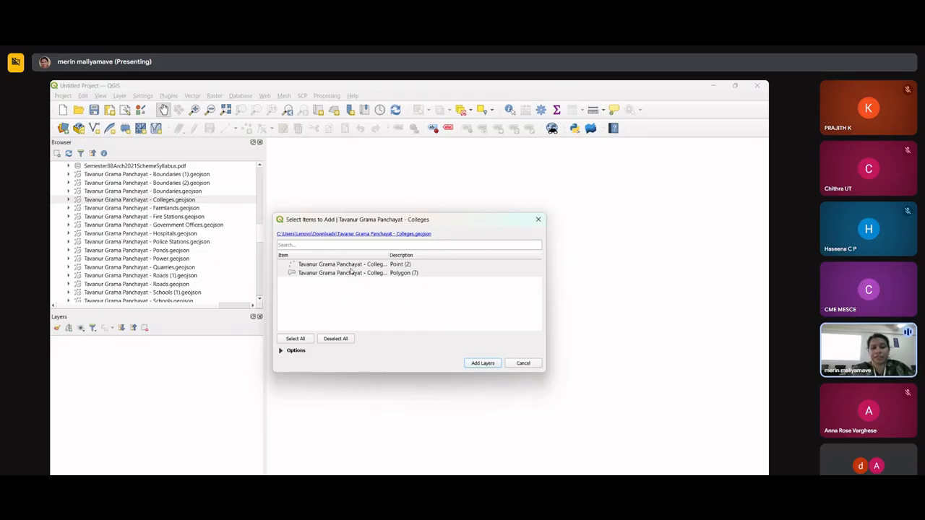
pyautogui.click(307, 274)
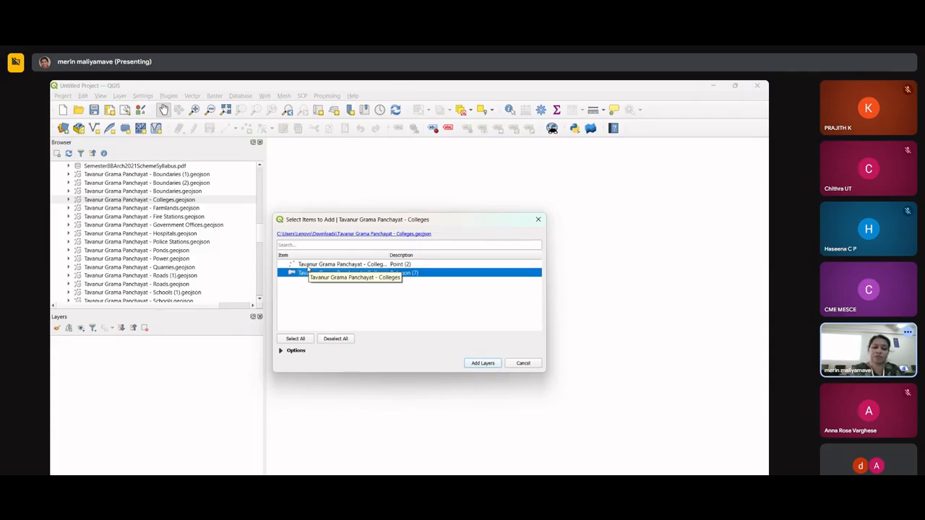
pyautogui.click(309, 264)
pyautogui.keyDown('shift'); pyautogui.click(326, 275); pyautogui.keyUp('shift')
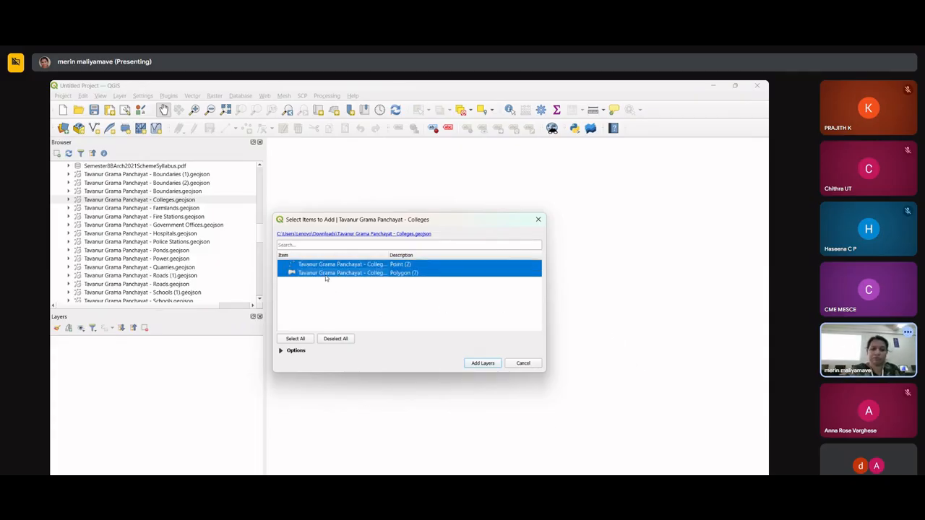
pyautogui.click(487, 365)
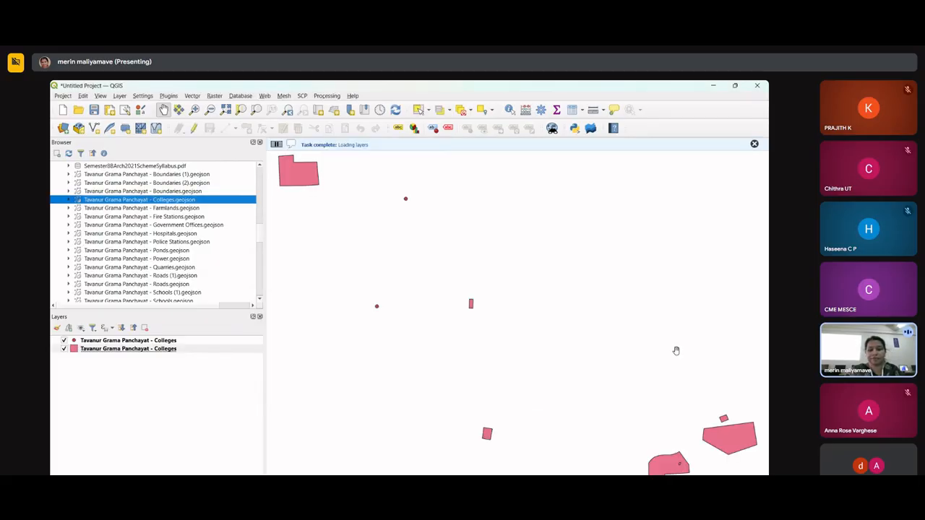
# Step: Add both the point and LineString items of Tavanur Grama Panchayat - Roads (1).geojson to the project's layers
pyautogui.scroll(-1, 482, 318)
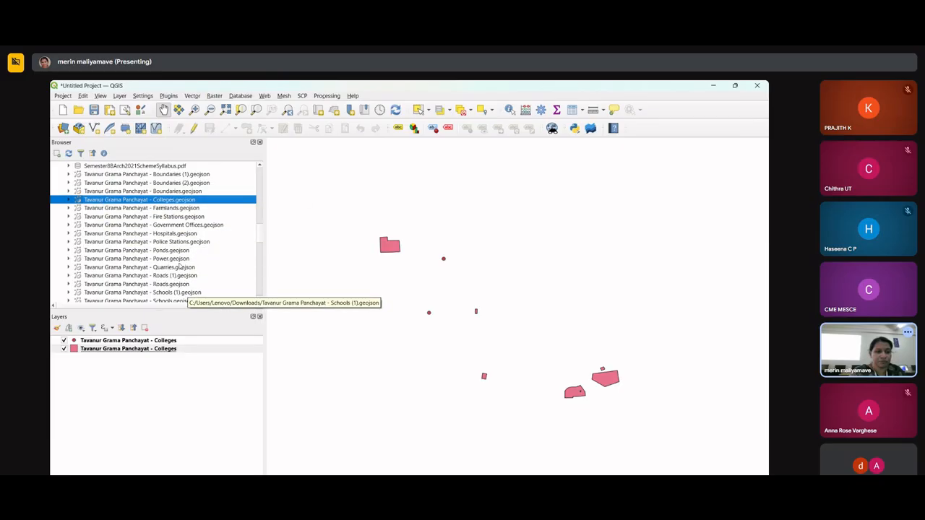
pyautogui.click(136, 277)
pyautogui.moveTo(136, 277); pyautogui.dragTo(128, 377)
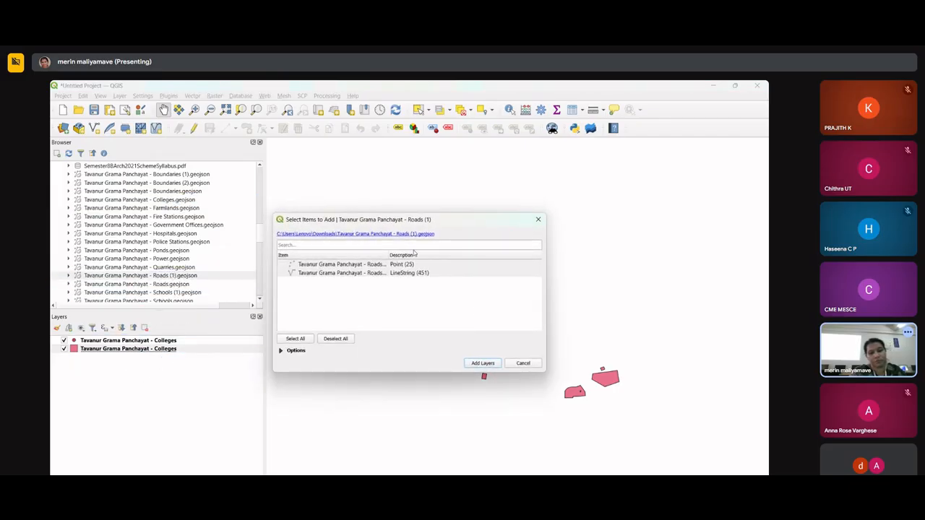
pyautogui.click(330, 273)
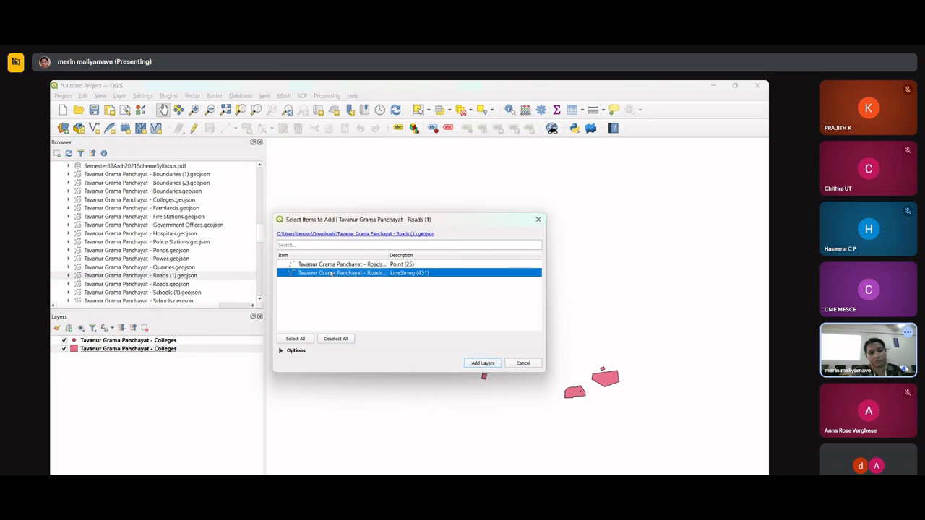
pyautogui.keyDown('ctrl'); pyautogui.click(332, 265); pyautogui.keyUp('ctrl')
pyautogui.click(483, 363)
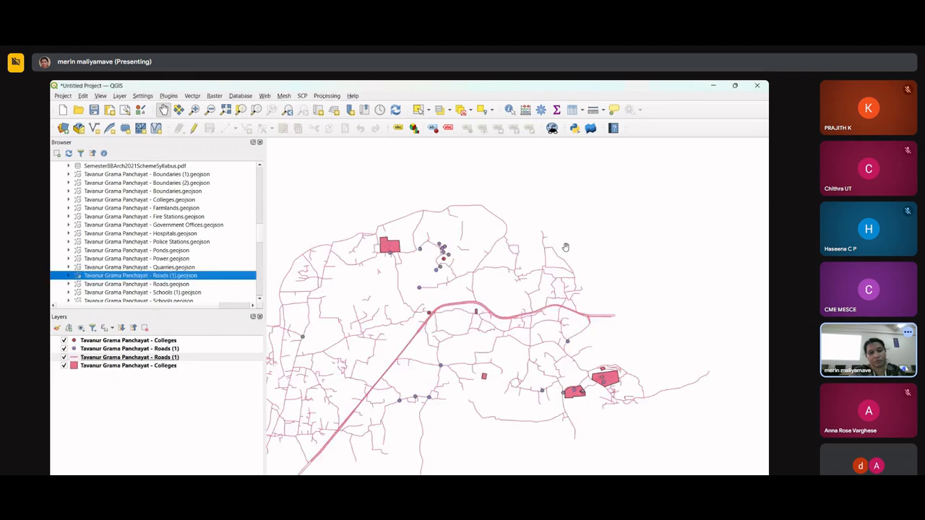
# Step: Add Tavanur Grama Panchayat - Boundaries (2).geojson from the Downloads folder to the project's layers
pyautogui.scroll(-1, 566, 250)
pyautogui.scroll(1, 487, 303)
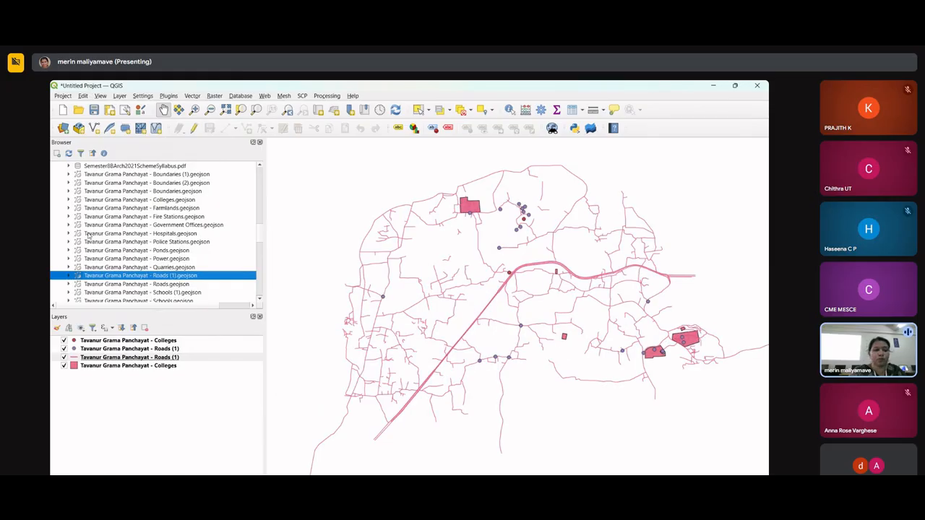
pyautogui.scroll(2, 261, 233)
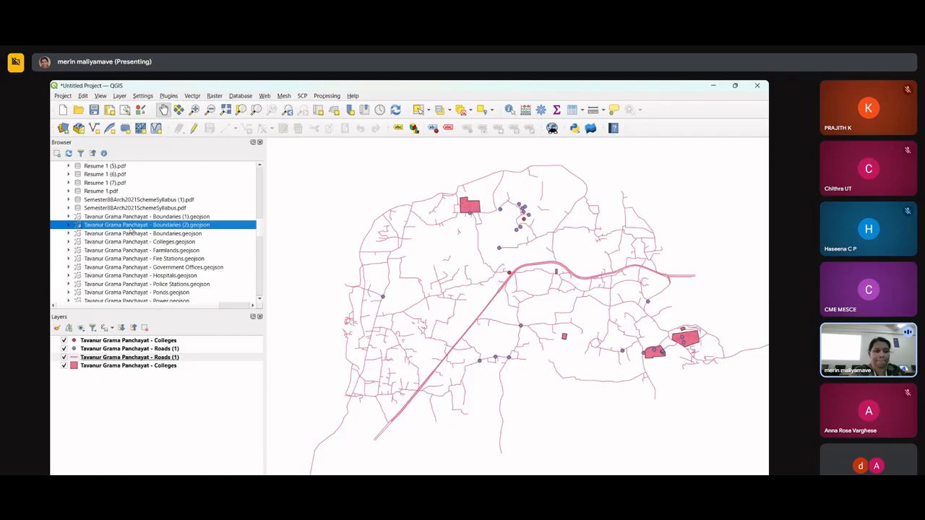
pyautogui.scroll(10, 130, 252)
pyautogui.scroll(-3, 189, 256)
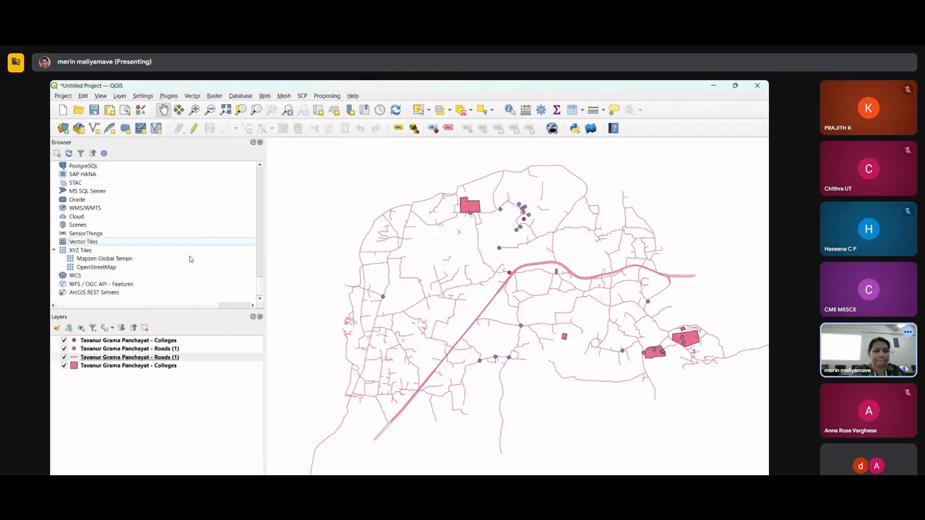
pyautogui.scroll(5, 187, 259)
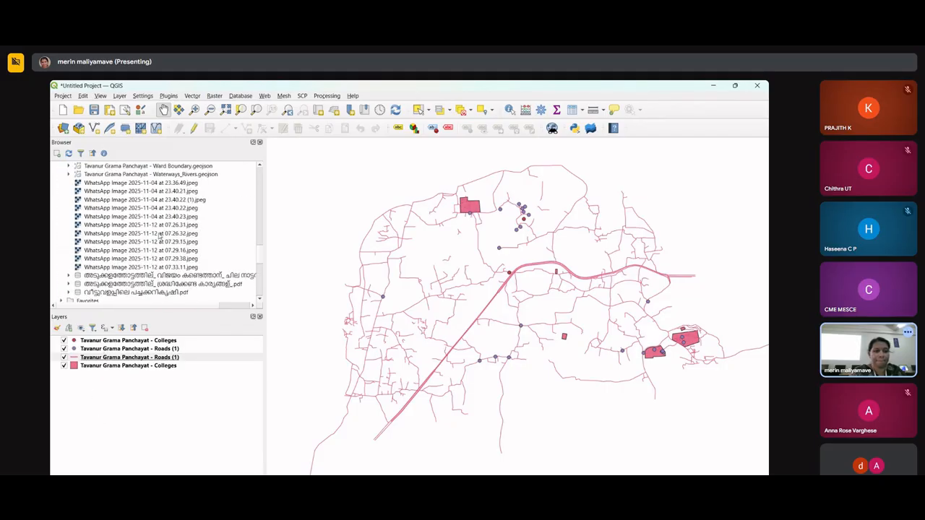
pyautogui.scroll(5, 197, 236)
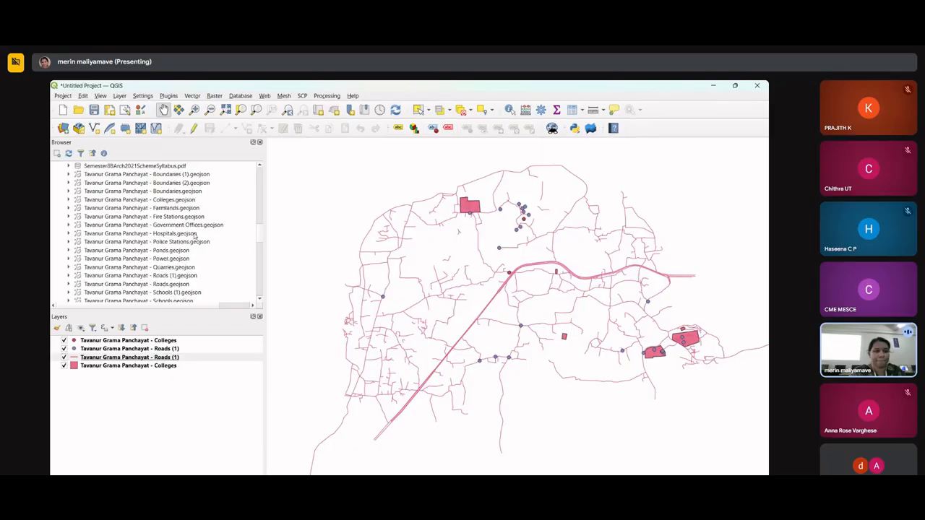
pyautogui.moveTo(173, 185); pyautogui.dragTo(153, 409)
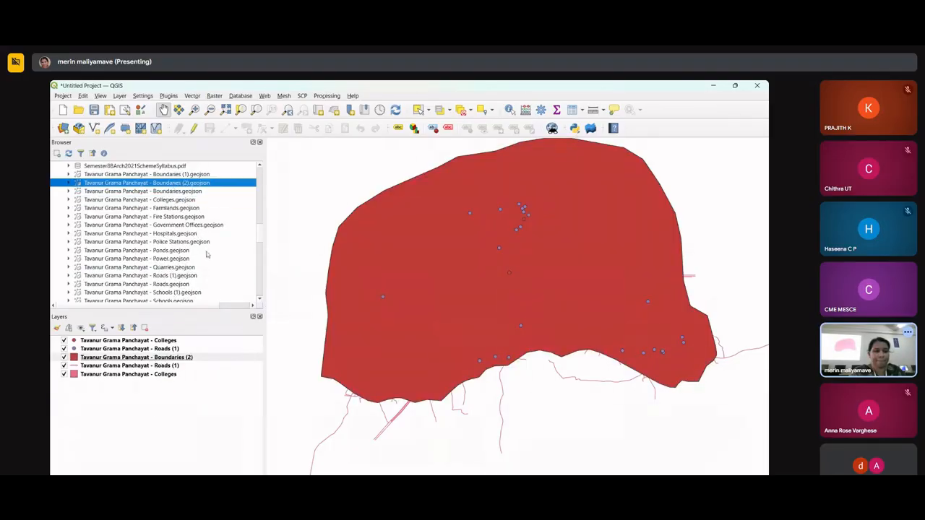
# Step: Add both the LineString and polygon items of Tavanur Grama Panchayat - Ward Boundary (1).geojson to the project's layers
pyautogui.scroll(-1, 209, 252)
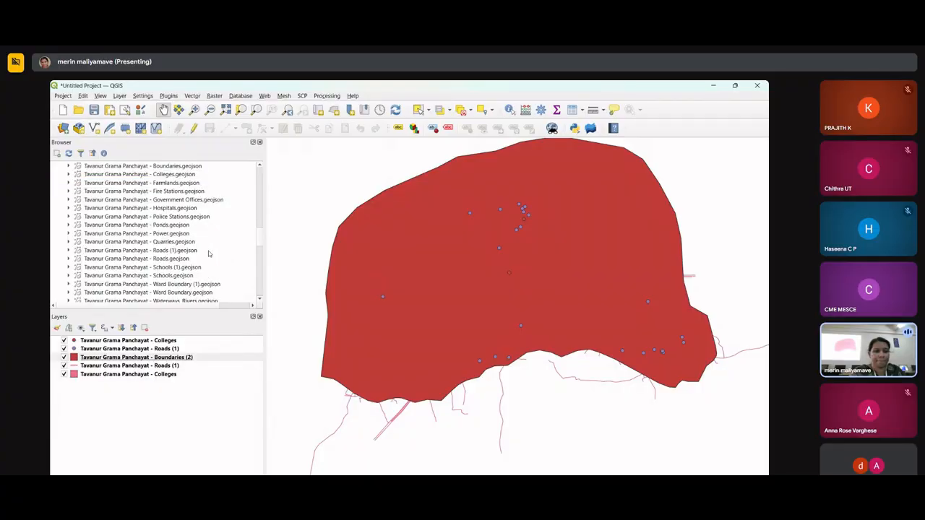
pyautogui.moveTo(185, 286); pyautogui.dragTo(167, 404)
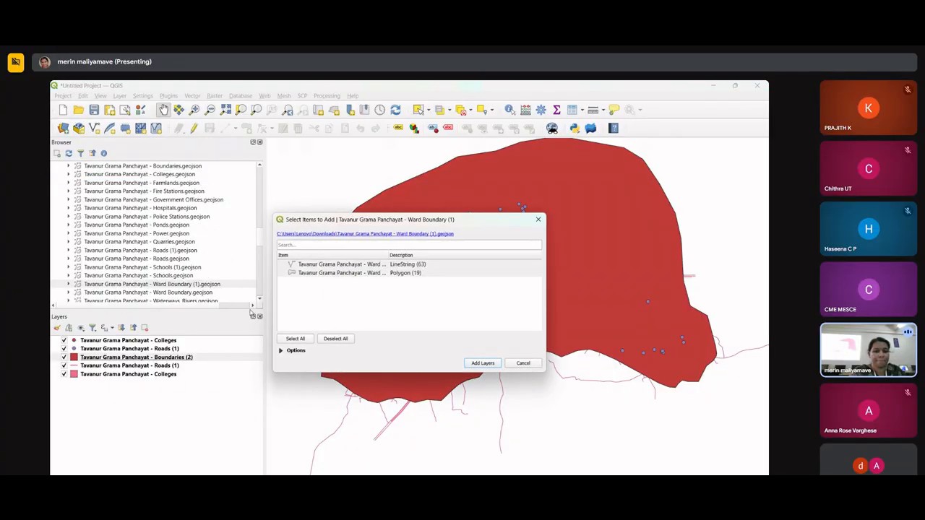
pyautogui.click(325, 273)
pyautogui.hotkey('ctrl', 'a')
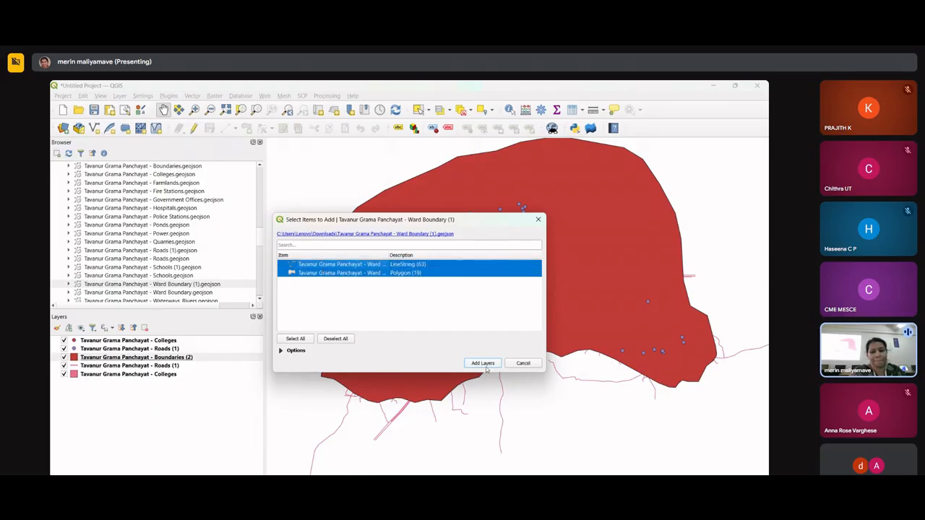
pyautogui.click(482, 362)
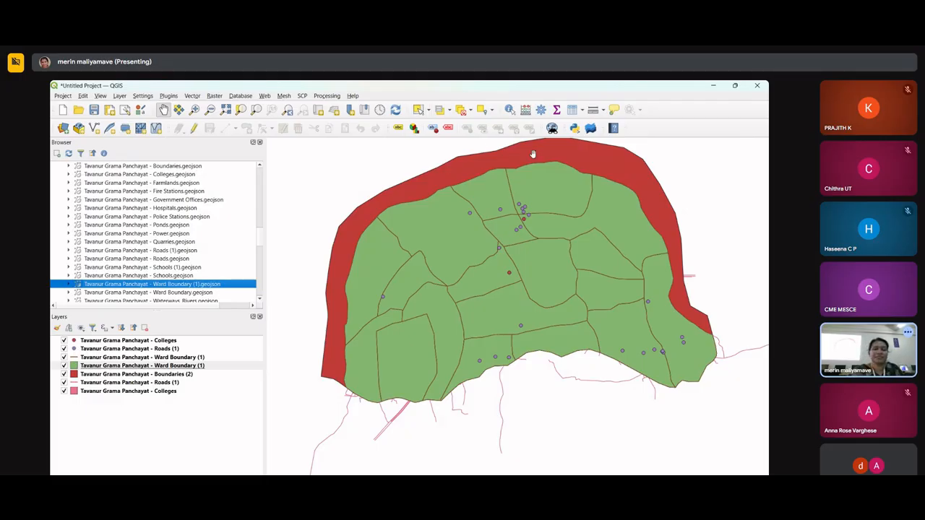
pyautogui.scroll(-3, 449, 278)
pyautogui.scroll(4, 449, 278)
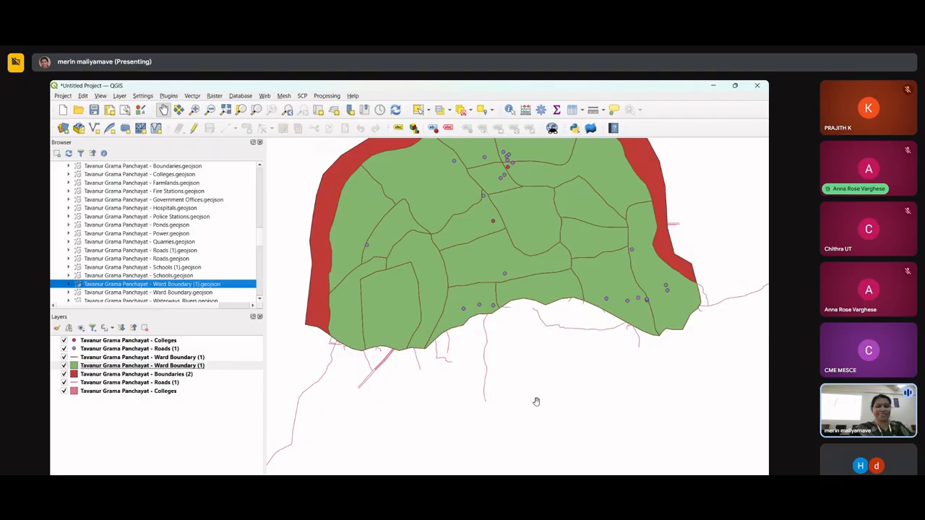
pyautogui.moveTo(417, 283); pyautogui.dragTo(400, 339)
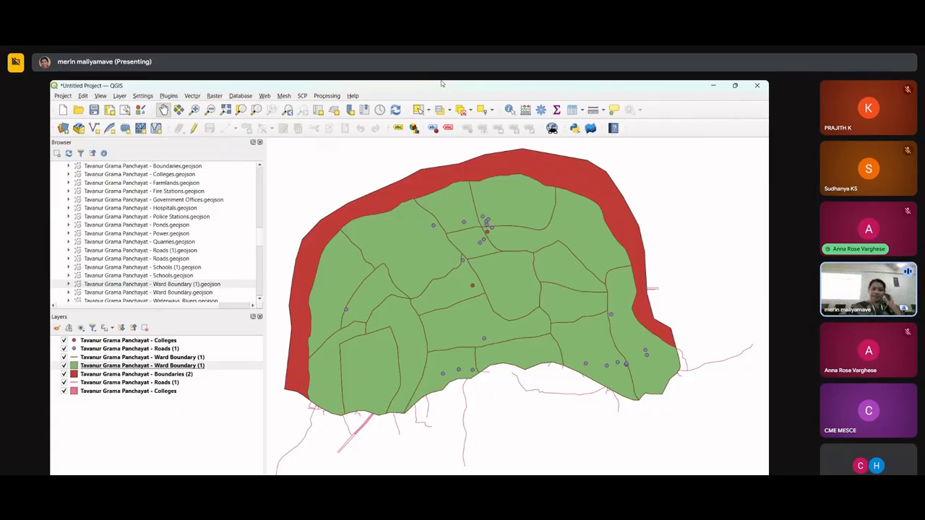
pyautogui.moveTo(471, 474)
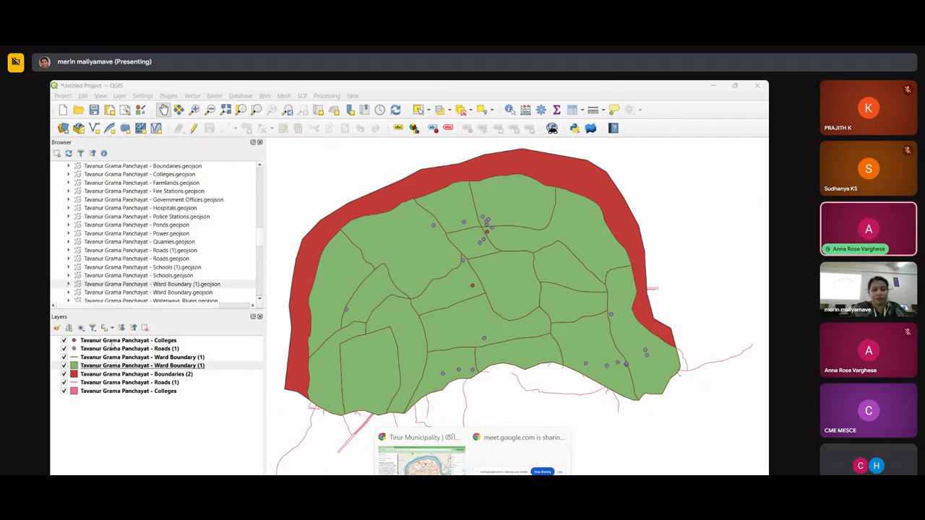
pyautogui.click(259, 235)
pyautogui.scroll(-2, 259, 237)
pyautogui.scroll(2, 258, 240)
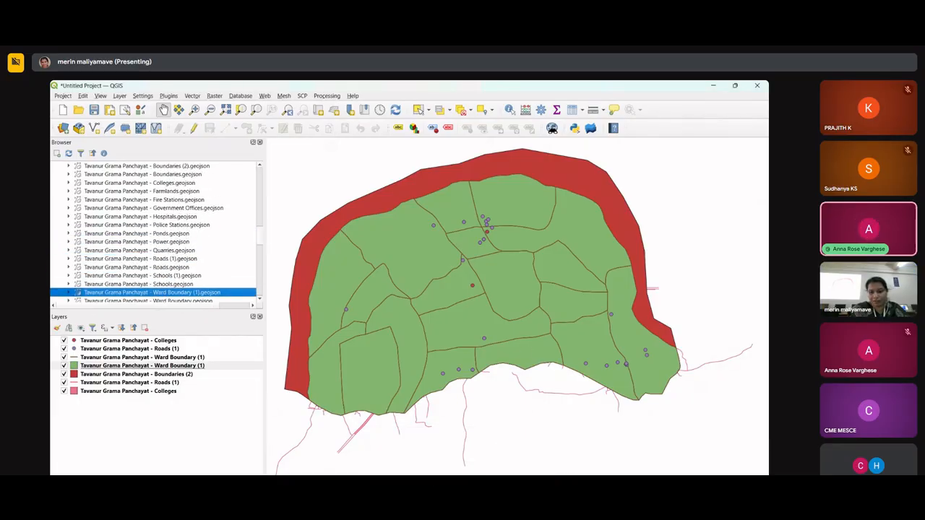
# Step: Compare the loaded layers in QGIS with the Tavanur Grama Panchayat map on the Map Kerala page in Chrome
pyautogui.click(473, 474)
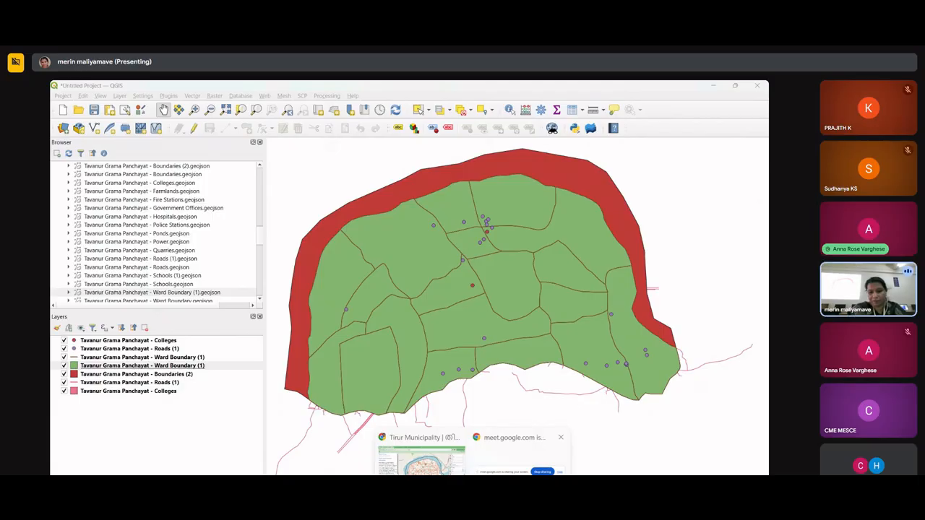
pyautogui.moveTo(520, 456)
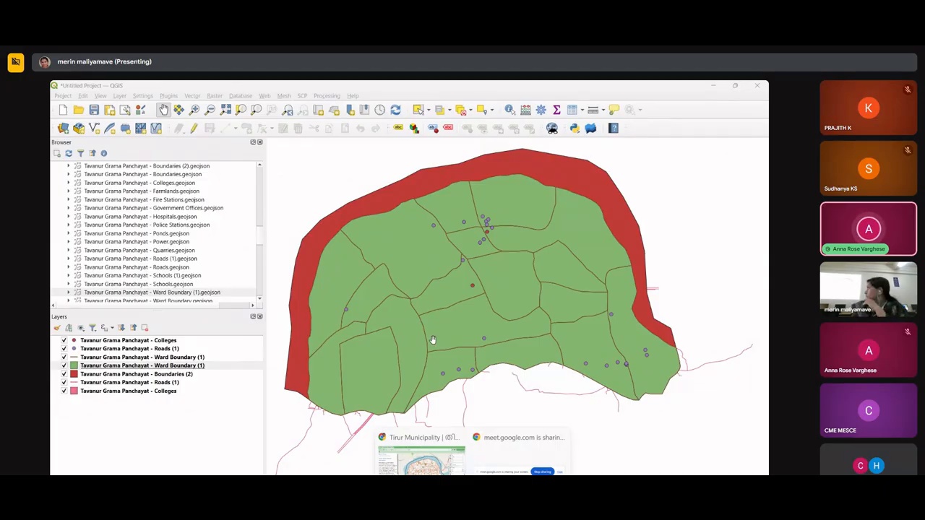
pyautogui.moveTo(487, 456)
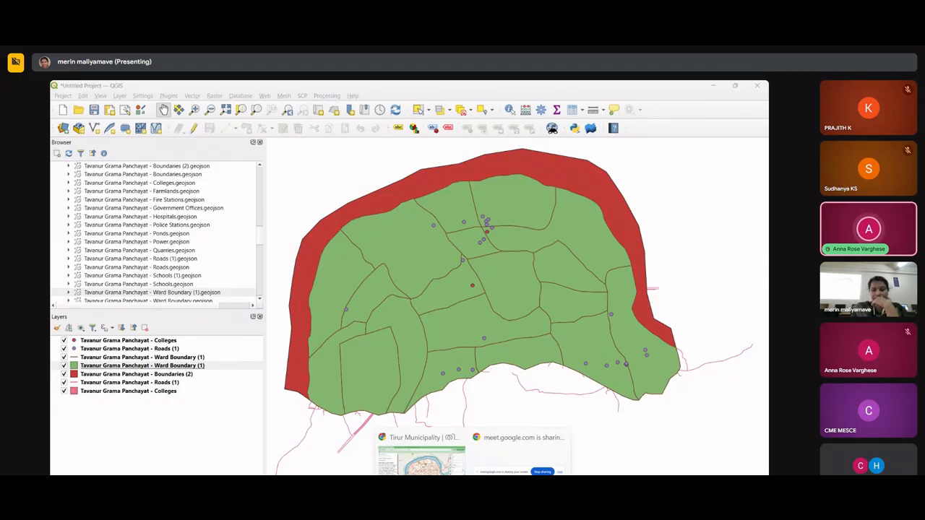
pyautogui.click(421, 455)
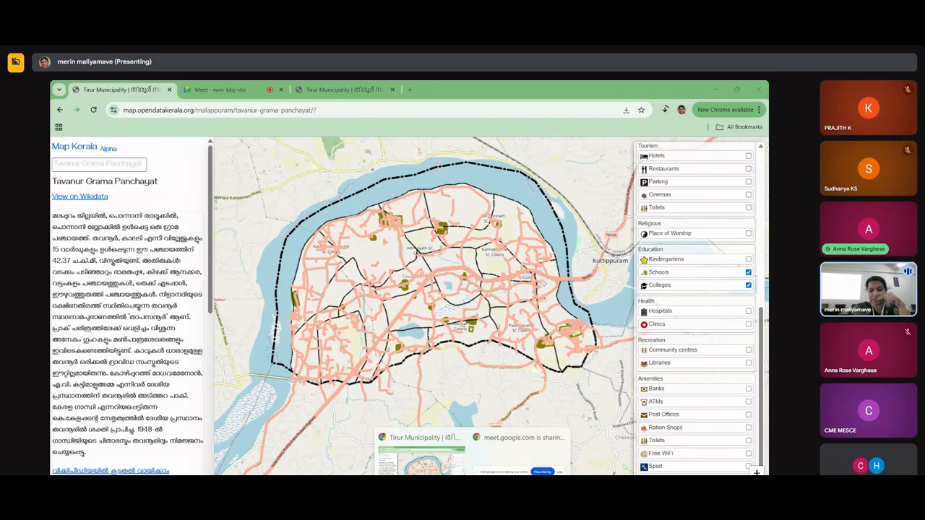
pyautogui.hotkey('alt', 'Tab')
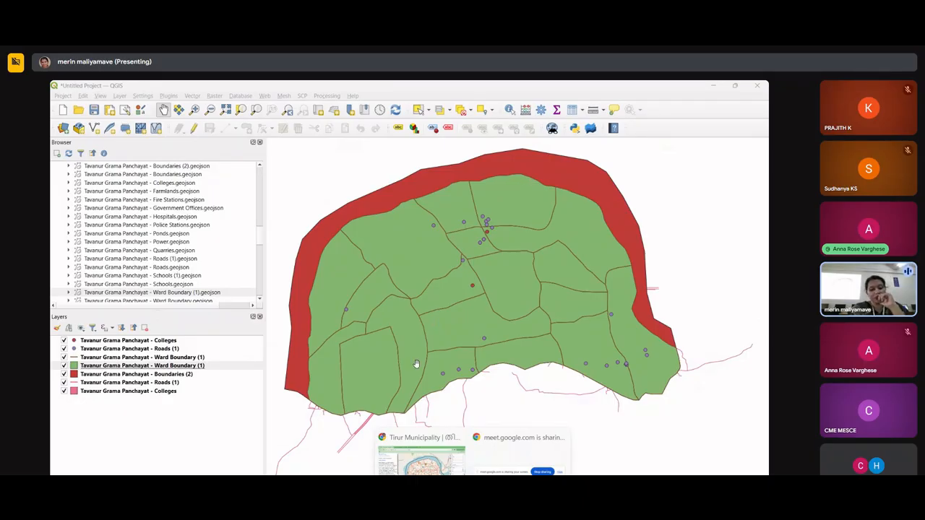
pyautogui.click(431, 468)
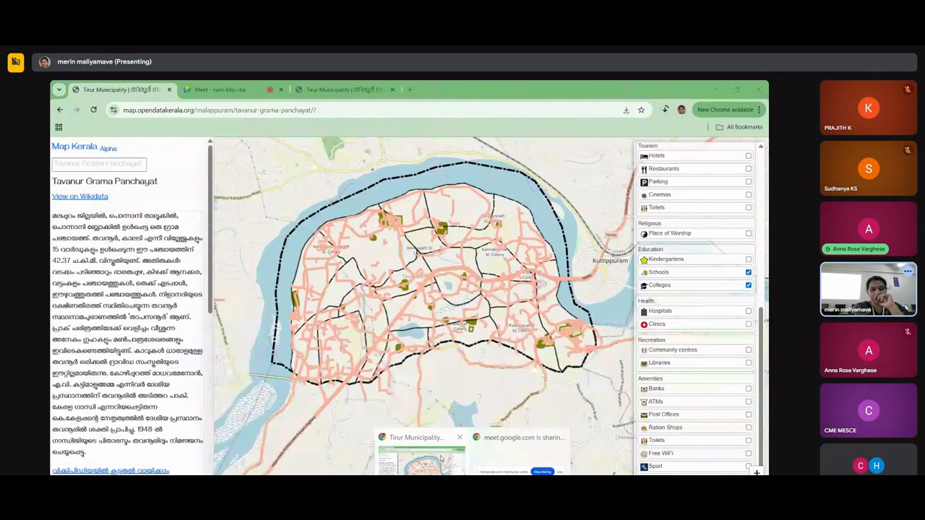
pyautogui.click(453, 458)
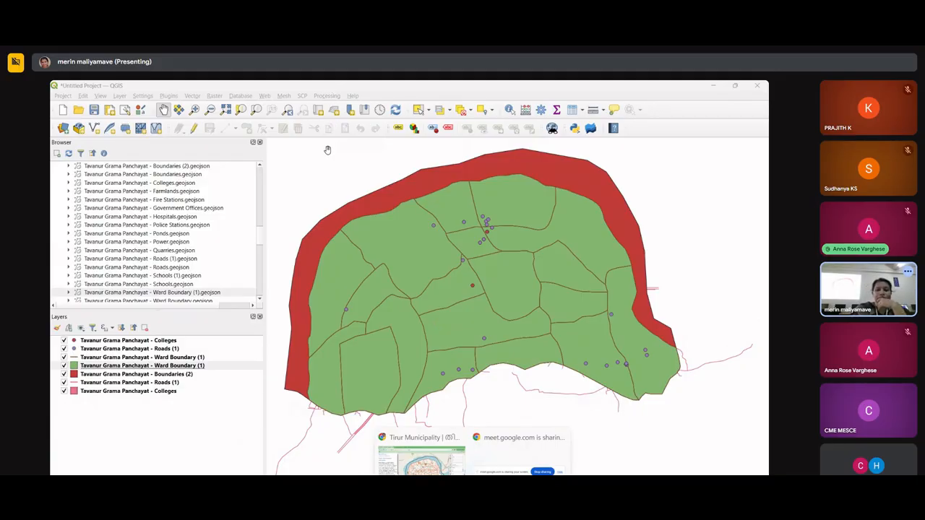
pyautogui.scroll(-2, 528, 305)
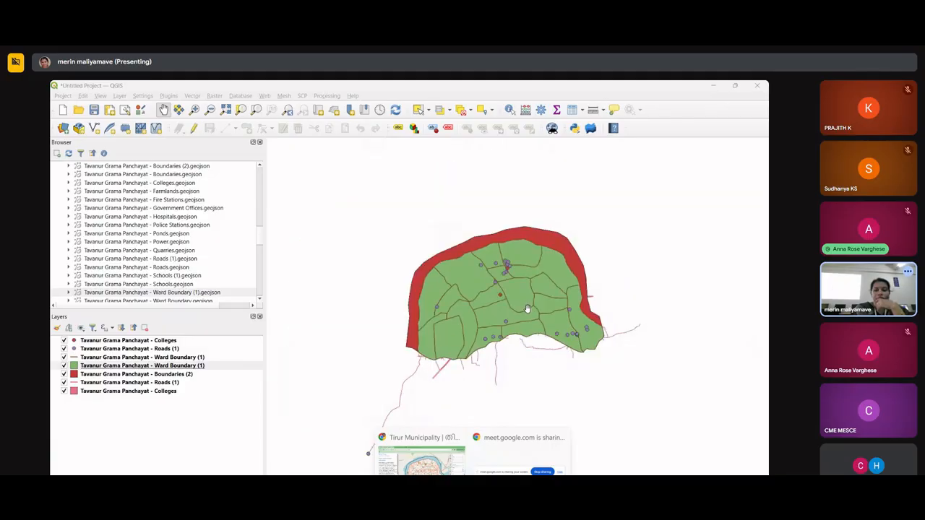
# Step: Add both the point and polygon items of Tavanur Grama Panchayat - Schools.geojson to the project's layers
pyautogui.scroll(2, 527, 308)
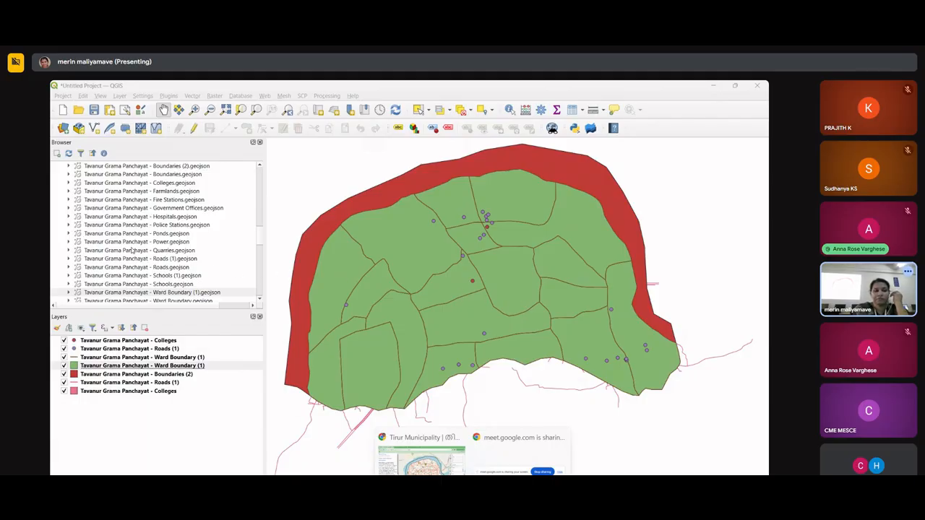
pyautogui.scroll(1, 132, 247)
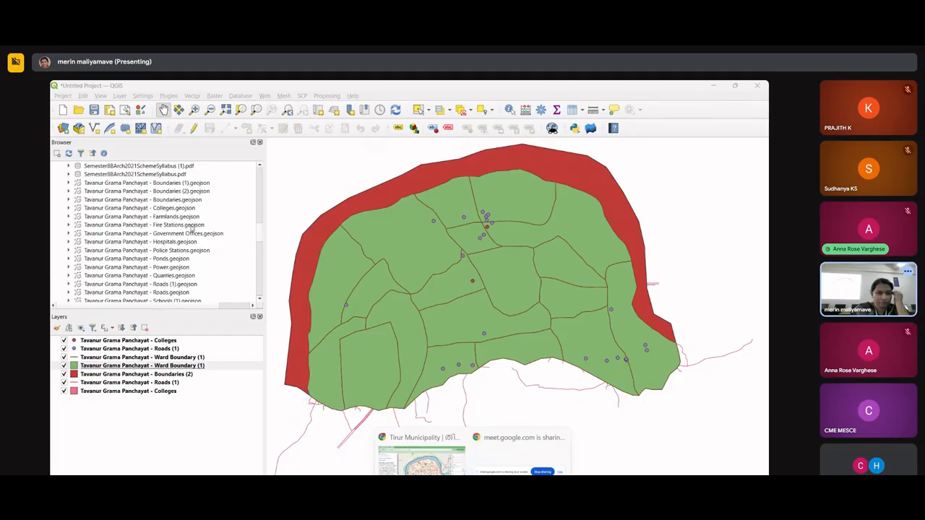
pyautogui.scroll(-1, 191, 243)
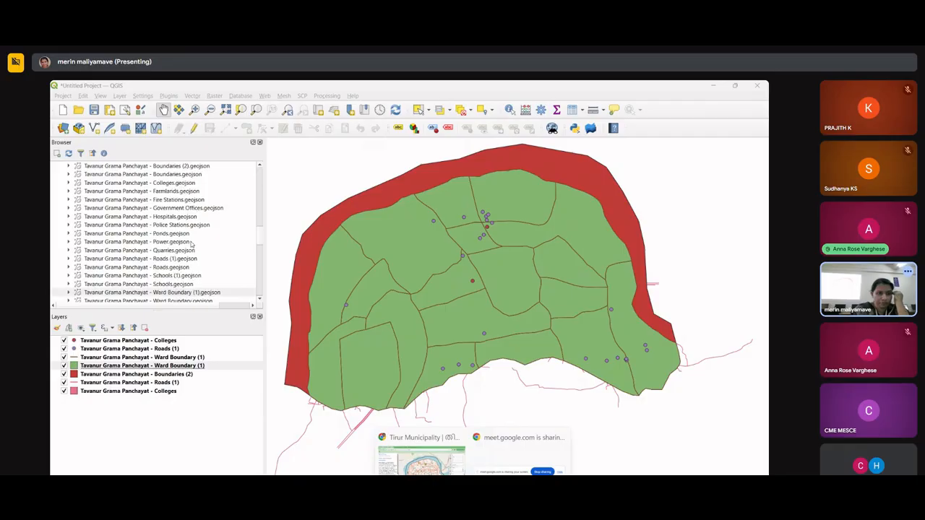
pyautogui.moveTo(156, 286); pyautogui.dragTo(142, 410)
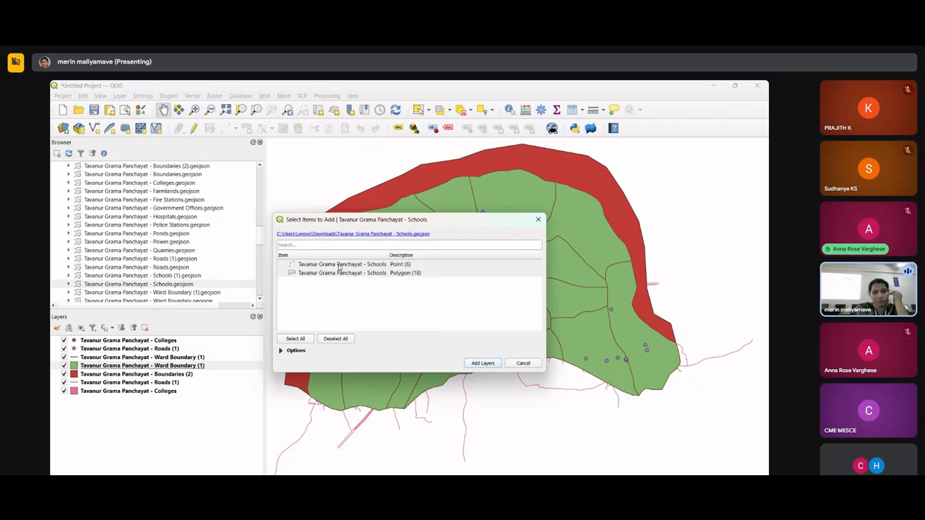
pyautogui.click(338, 265)
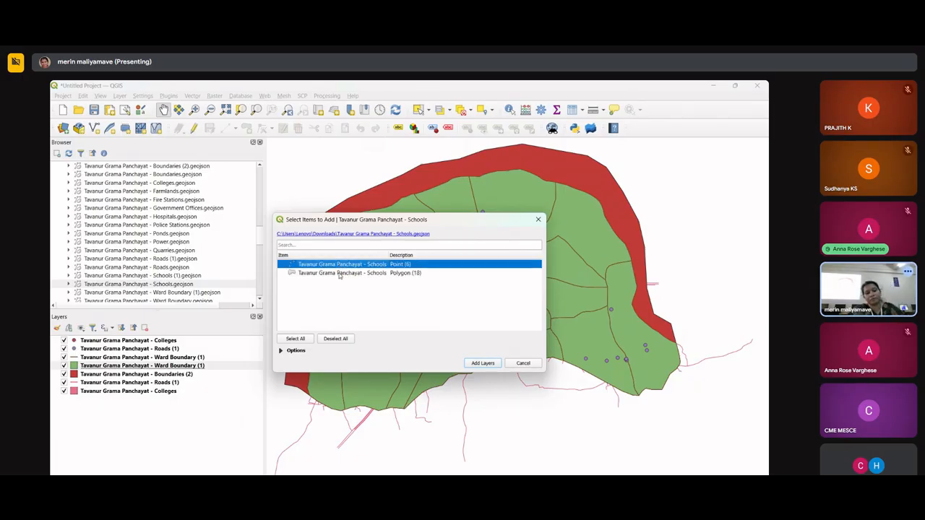
pyautogui.keyDown('shift'); pyautogui.click(341, 273); pyautogui.keyUp('shift')
pyautogui.click(488, 367)
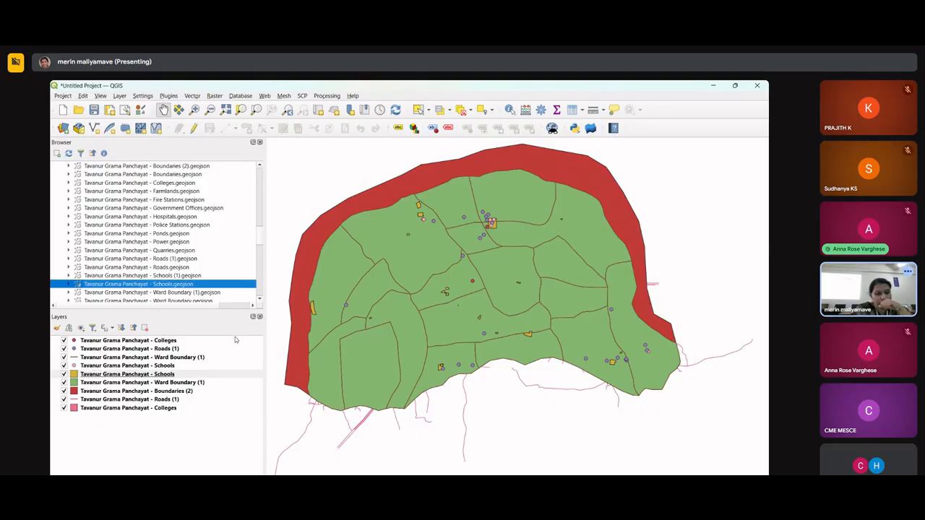
# Step: Add the OpenStreetMap XYZ tile layer as a basemap and place it beneath all the Tavanur Grama Panchayat layers
pyautogui.scroll(-2, 657, 286)
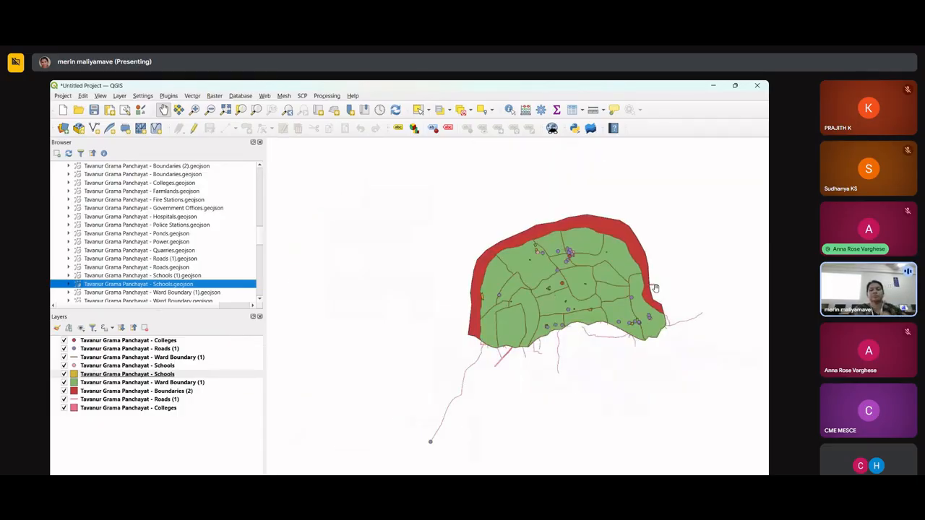
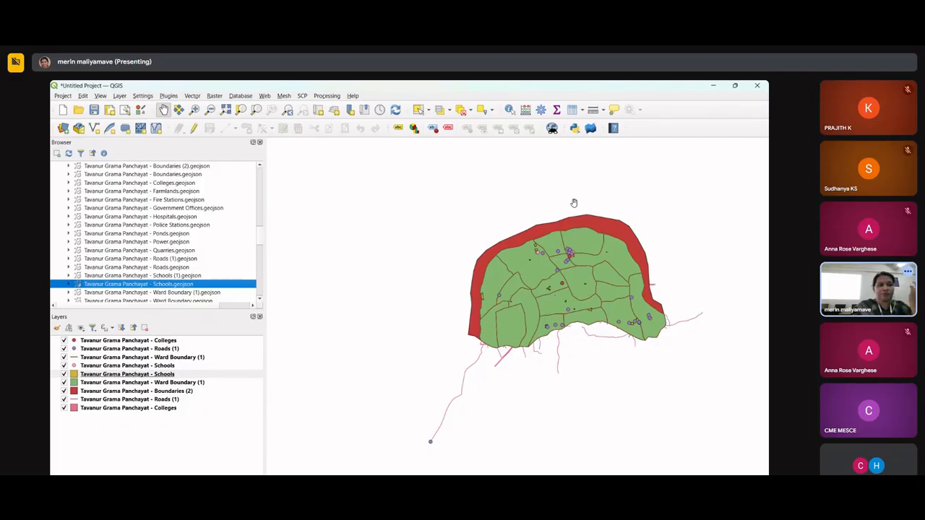
pyautogui.moveTo(487, 245); pyautogui.dragTo(413, 247)
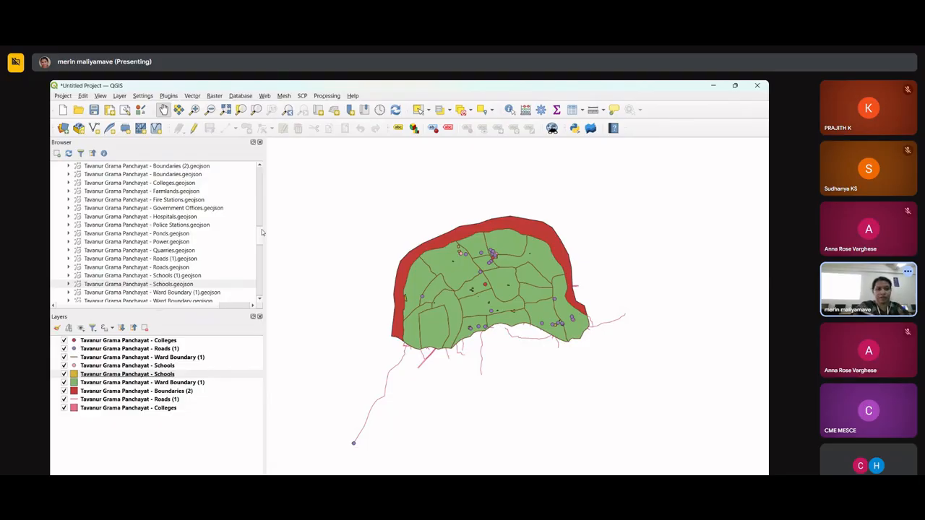
pyautogui.moveTo(260, 231); pyautogui.dragTo(257, 284)
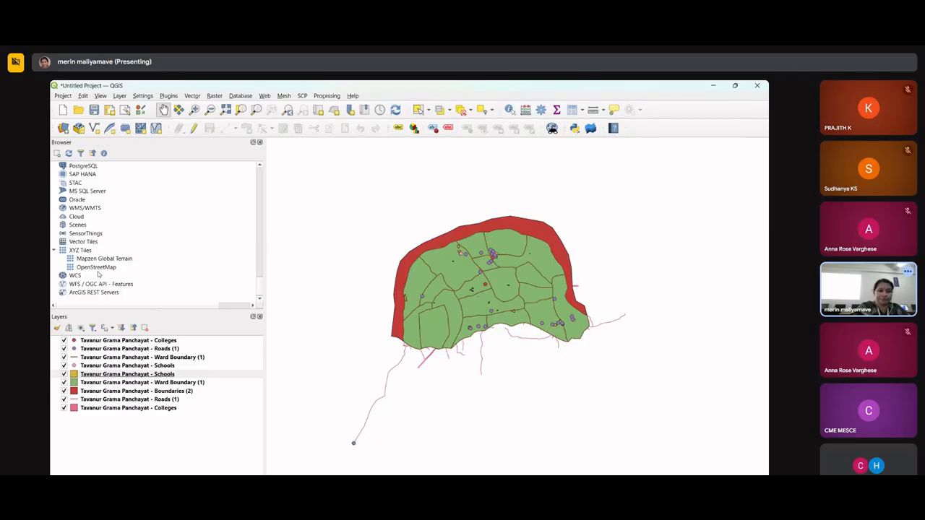
pyautogui.moveTo(99, 269); pyautogui.dragTo(94, 425)
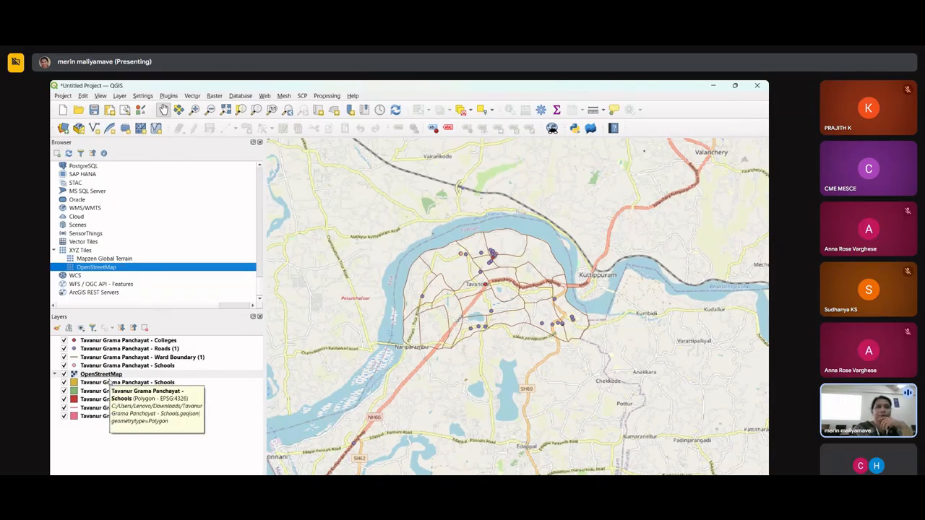
pyautogui.moveTo(110, 375); pyautogui.dragTo(117, 430)
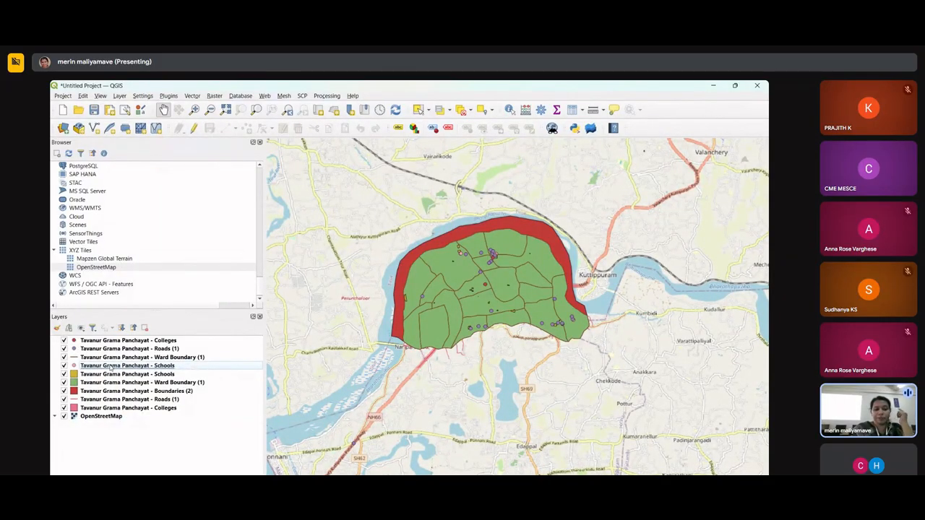
pyautogui.moveTo(100, 417); pyautogui.dragTo(105, 347)
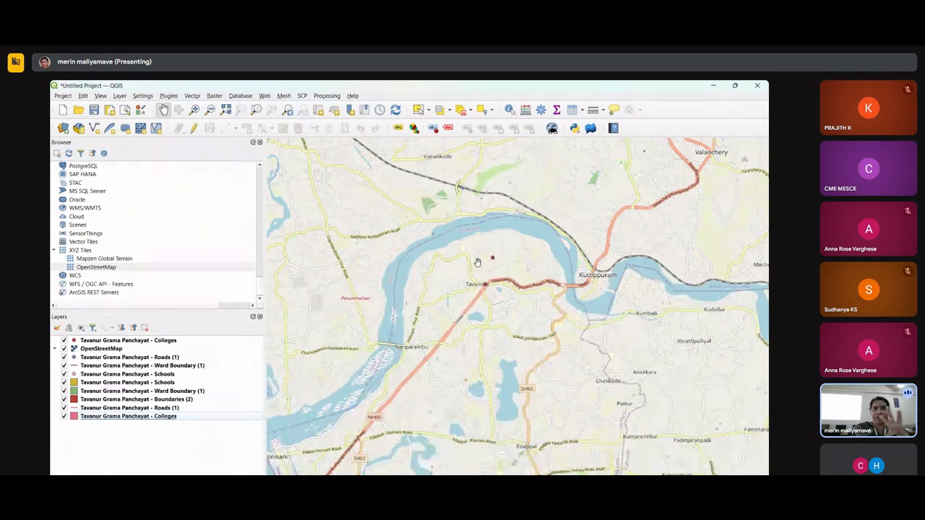
pyautogui.moveTo(120, 346); pyautogui.dragTo(91, 435)
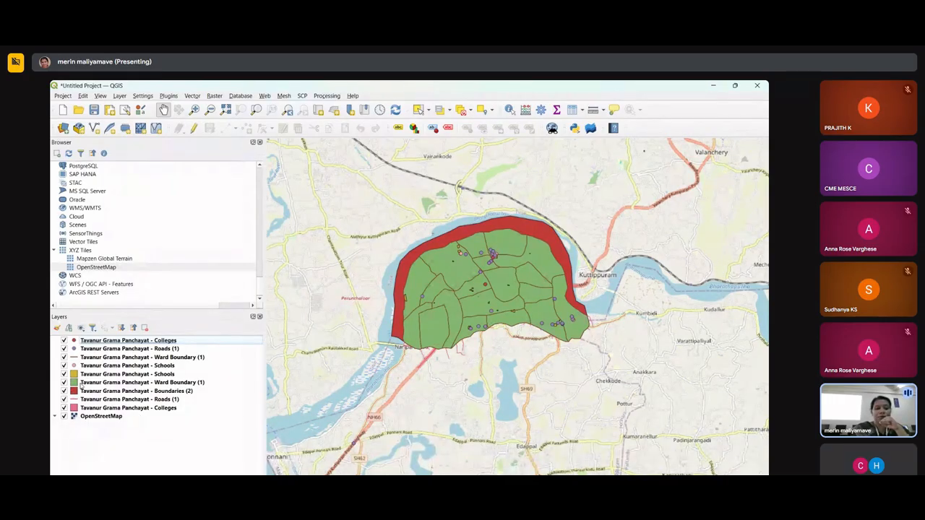
# Step: Reorder the polygon layers so Boundaries (2) sits just above OpenStreetMap and Ward Boundary (1) sits directly above it, below Roads (1) and Colleges
pyautogui.moveTo(83, 394); pyautogui.dragTo(86, 413)
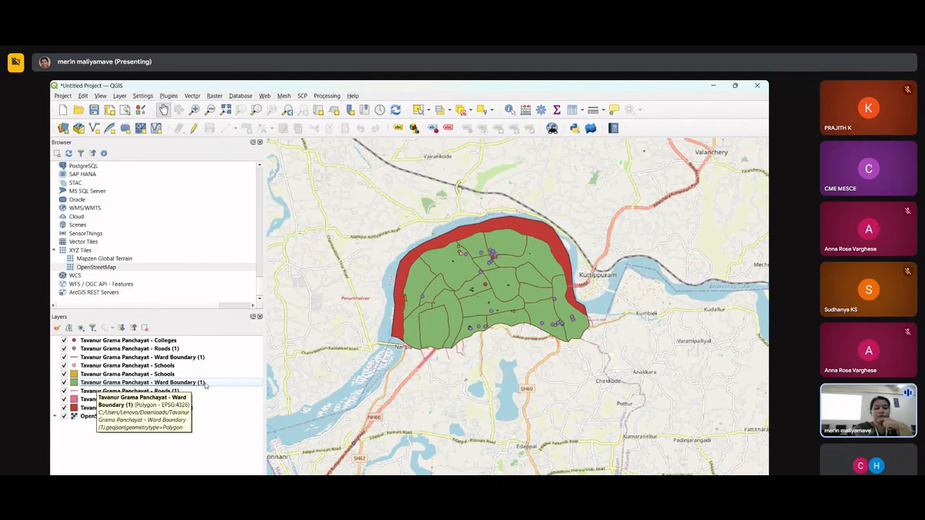
pyautogui.click(77, 383)
pyautogui.moveTo(77, 383); pyautogui.dragTo(81, 406)
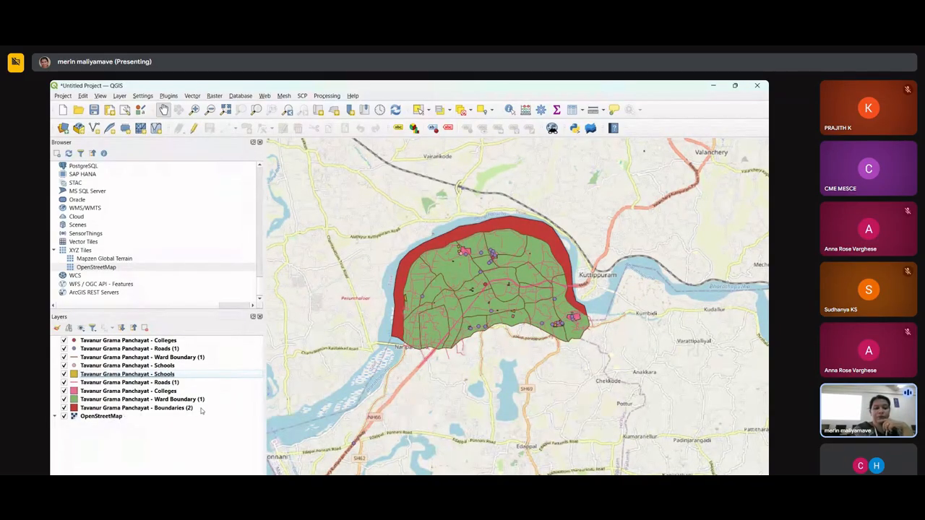
# Step: Hide and reshow the Boundaries (2) layer and the Ward Boundary (1) polygon layer in turn to compare their extents
pyautogui.click(63, 408)
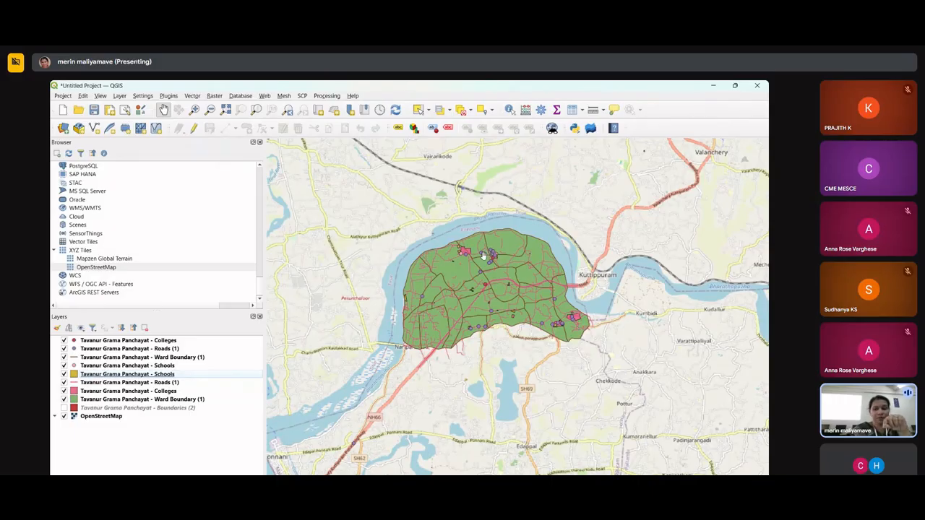
pyautogui.click(64, 407)
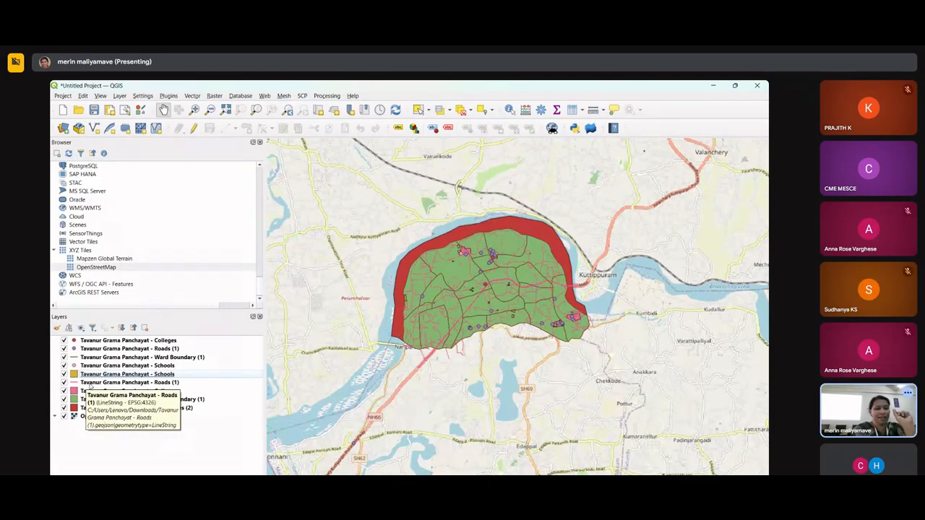
pyautogui.click(63, 399)
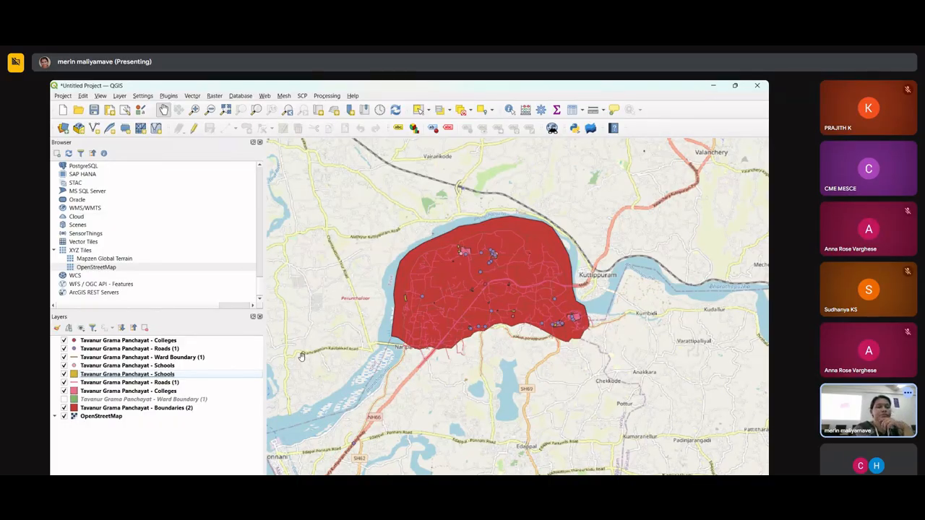
pyautogui.click(64, 399)
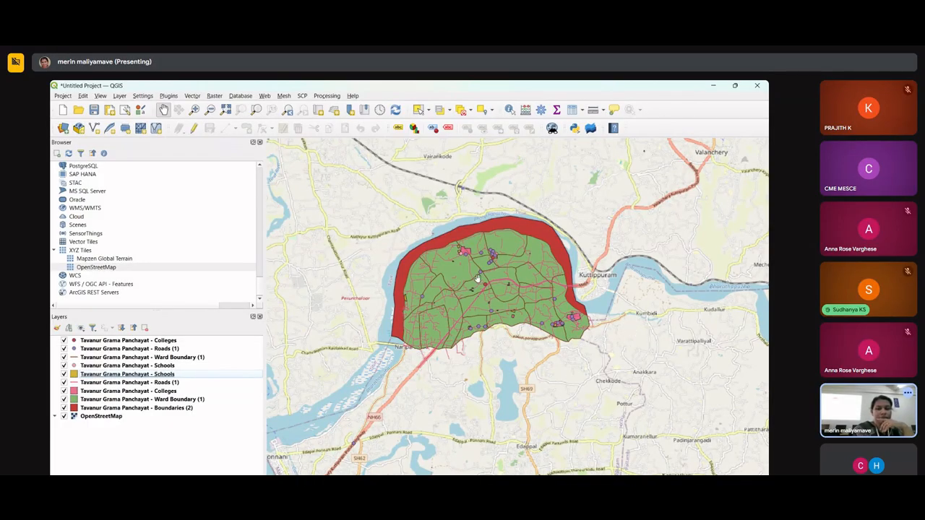
# Step: Examine the overlaid panchayat layers against OpenStreetMap, focusing on the college and school polygons near the southeastern boundary
pyautogui.scroll(2, 474, 285)
pyautogui.scroll(-2, 467, 293)
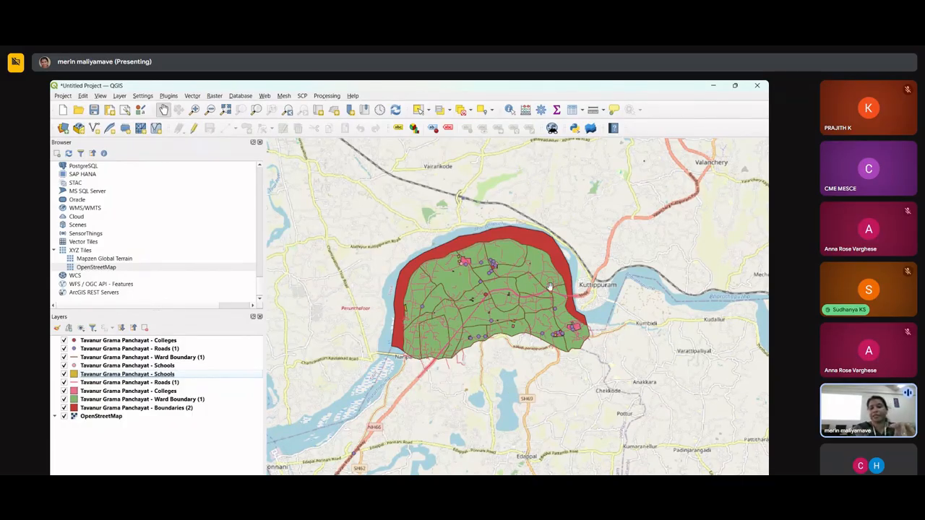
pyautogui.scroll(3, 549, 286)
pyautogui.scroll(-3, 462, 289)
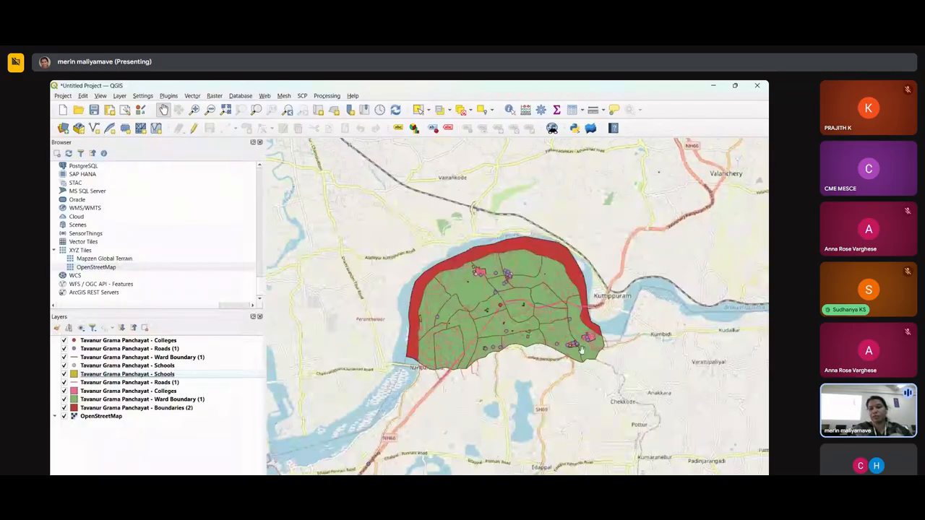
pyautogui.scroll(3, 585, 345)
pyautogui.moveTo(614, 342); pyautogui.dragTo(433, 312)
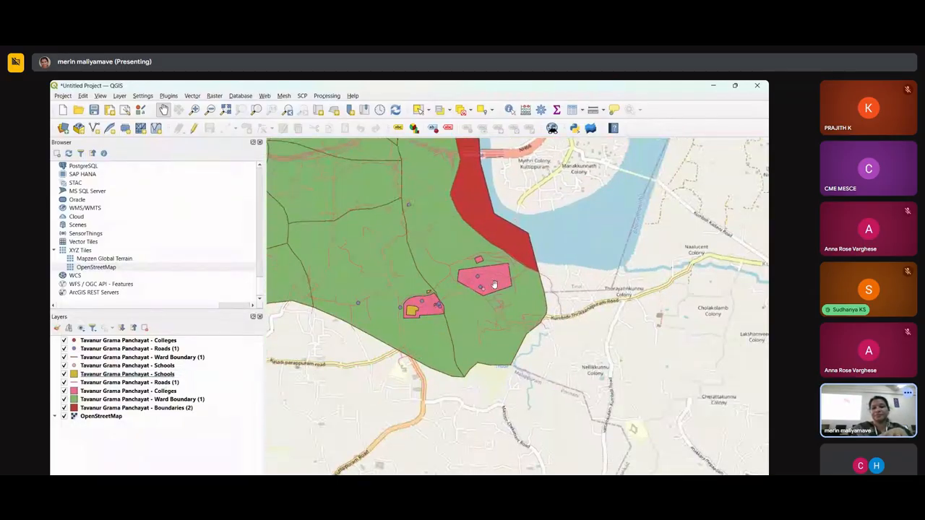
pyautogui.scroll(1, 494, 286)
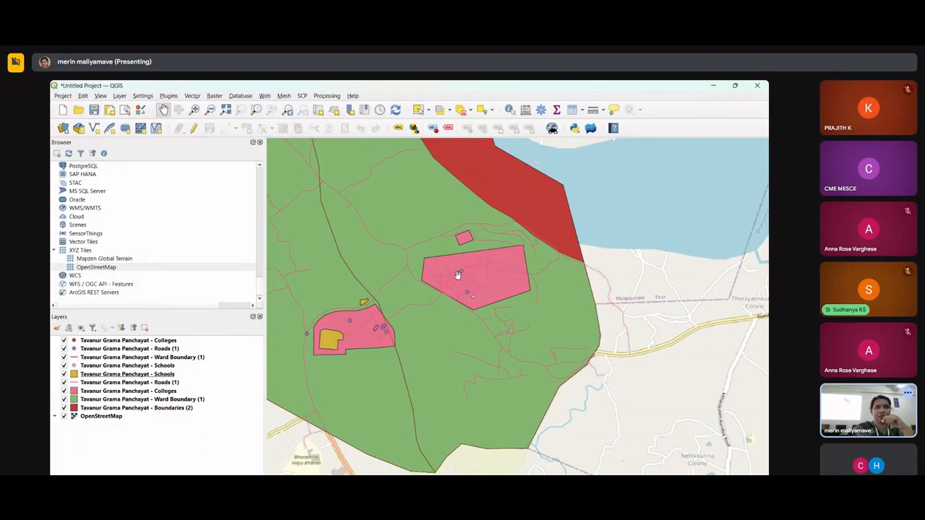
pyautogui.scroll(-3, 481, 272)
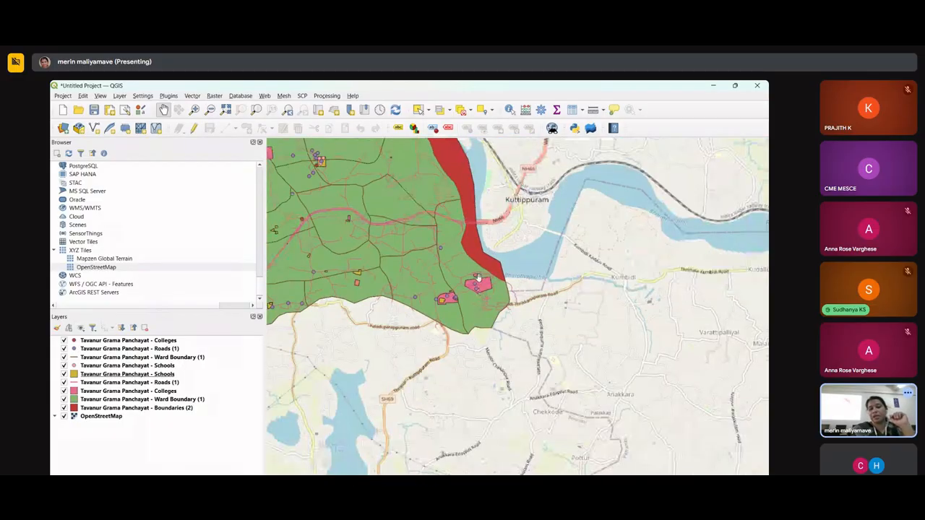
pyautogui.scroll(2, 477, 278)
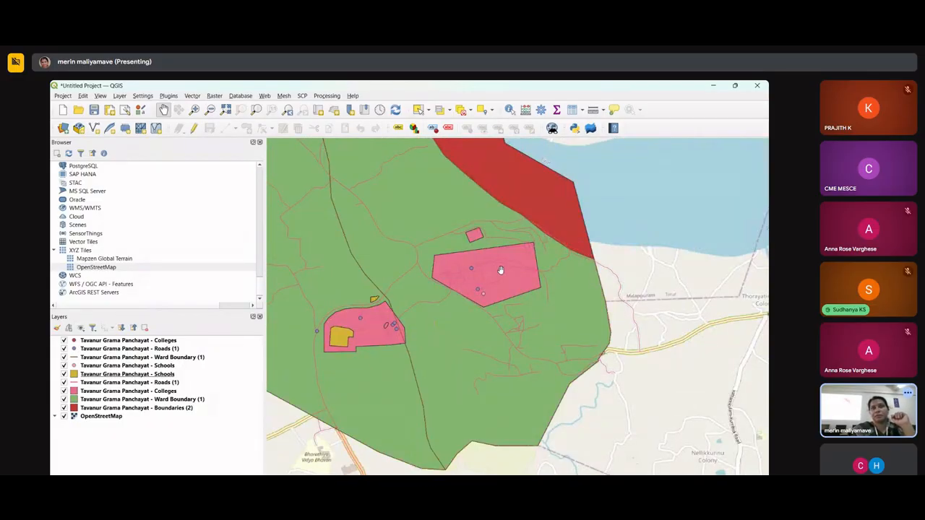
pyautogui.scroll(-3, 528, 297)
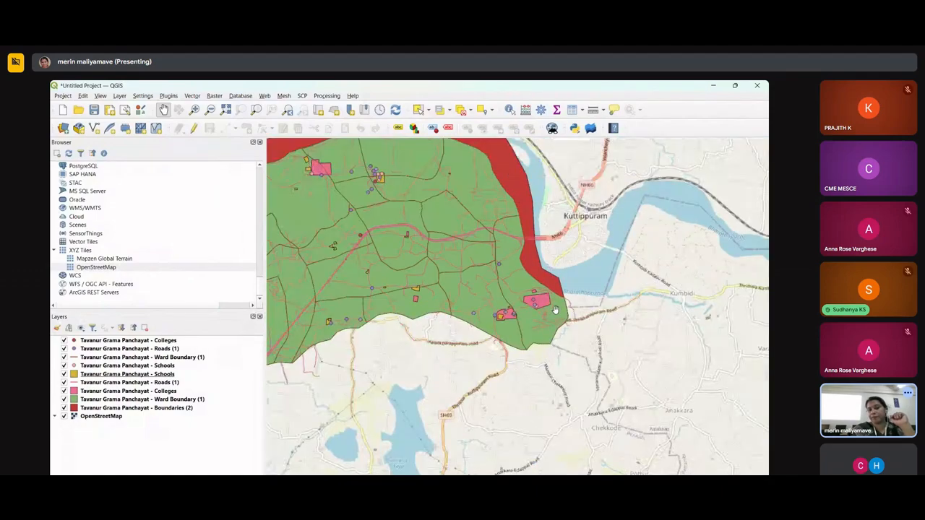
pyautogui.scroll(-3, 540, 305)
pyautogui.scroll(3, 468, 278)
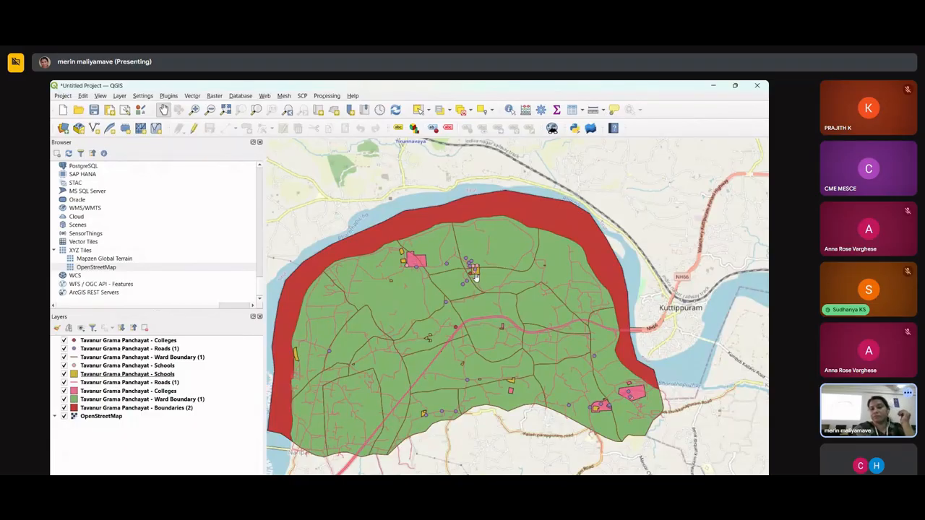
pyautogui.moveTo(533, 333); pyautogui.dragTo(570, 306)
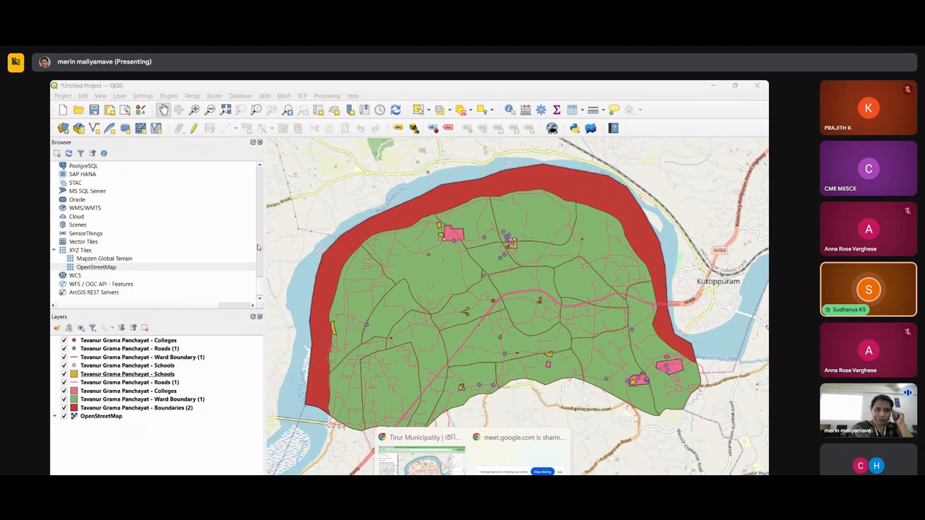
# Step: Review the Tavanur Grama Panchayat GeoJSON files in the Downloads folder and inspect the panchayat's roads and schools over the basemap
pyautogui.scroll(10, 257, 247)
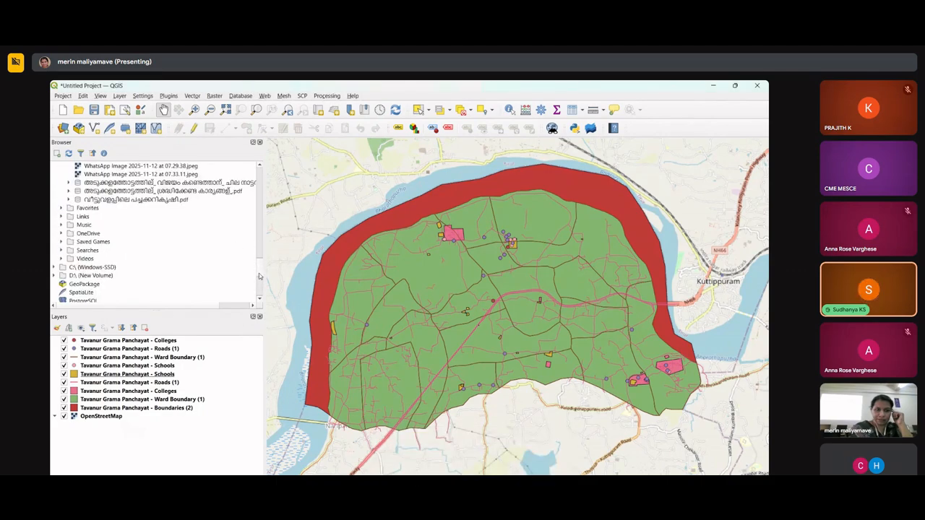
pyautogui.scroll(-5, 257, 253)
pyautogui.scroll(4, 254, 255)
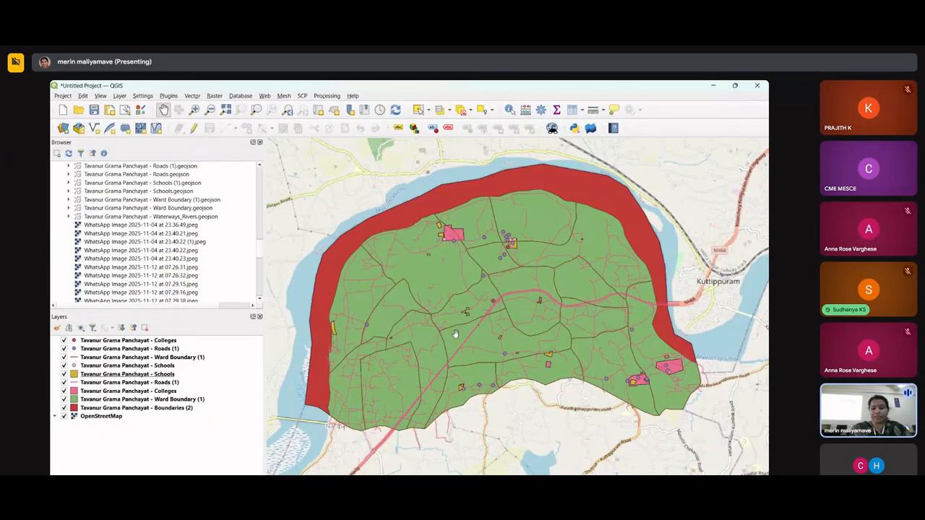
pyautogui.moveTo(496, 435); pyautogui.dragTo(476, 386)
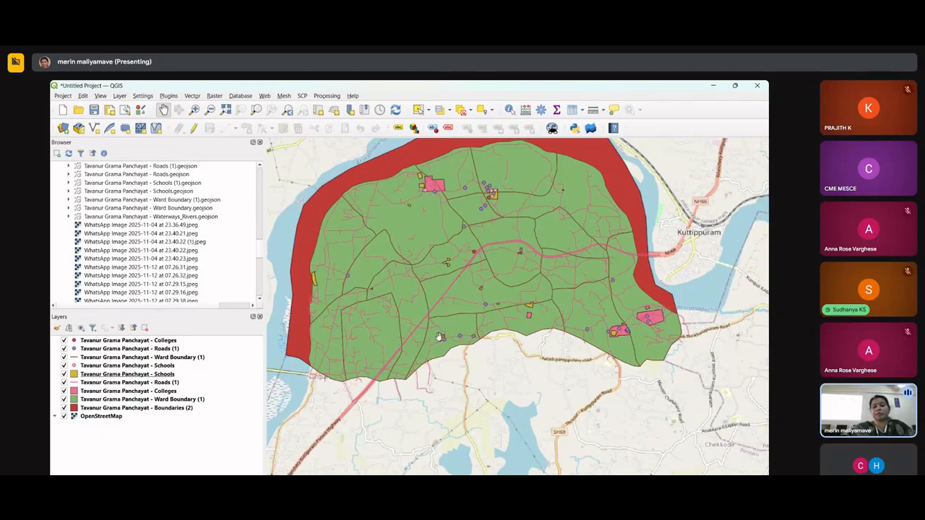
pyautogui.moveTo(462, 257); pyautogui.dragTo(463, 318)
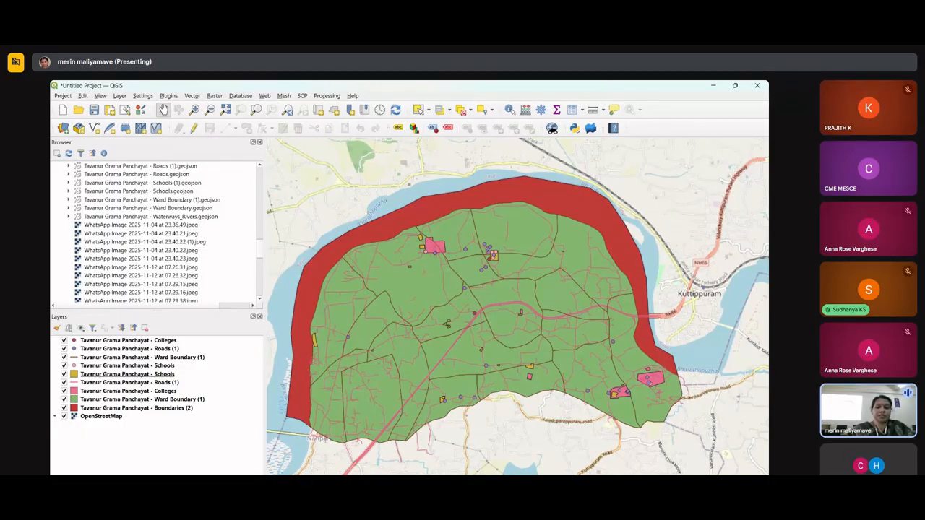
pyautogui.scroll(-2, 445, 368)
pyautogui.scroll(5, 445, 373)
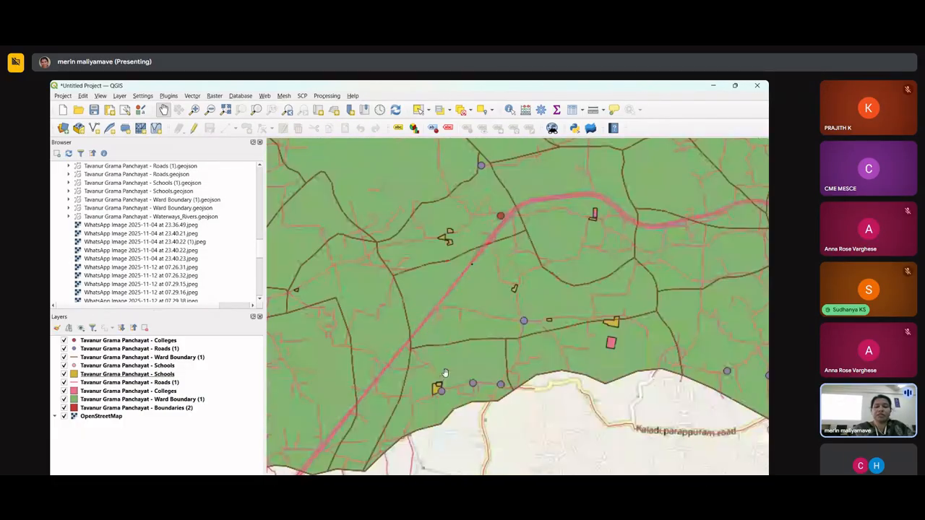
pyautogui.scroll(-3, 445, 373)
pyautogui.scroll(1, 446, 373)
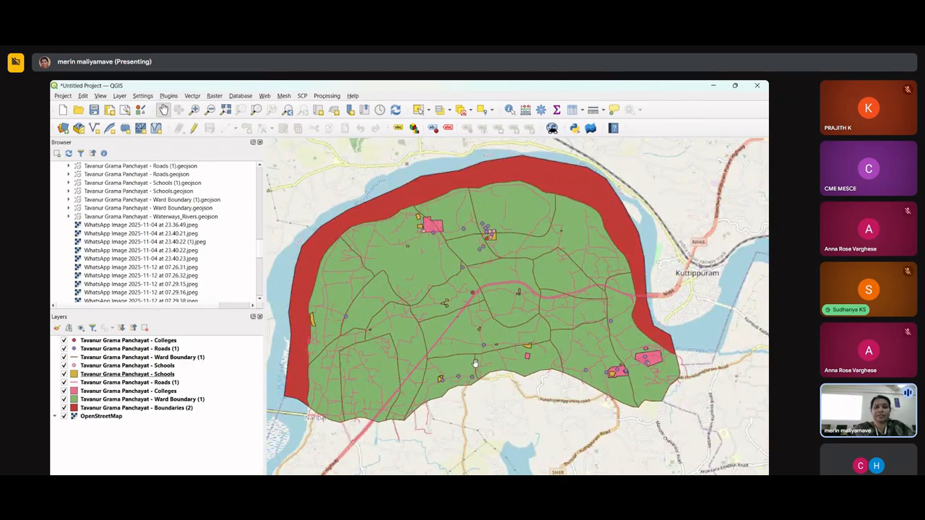
# Step: Inspect the overlaid panchayat layers at closer and wider zoom levels, and switch to the PowerPoint slide on geographic and projected coordinate systems
pyautogui.scroll(4, 475, 361)
pyautogui.scroll(-4, 475, 344)
pyautogui.scroll(3, 476, 344)
pyautogui.scroll(-3, 476, 343)
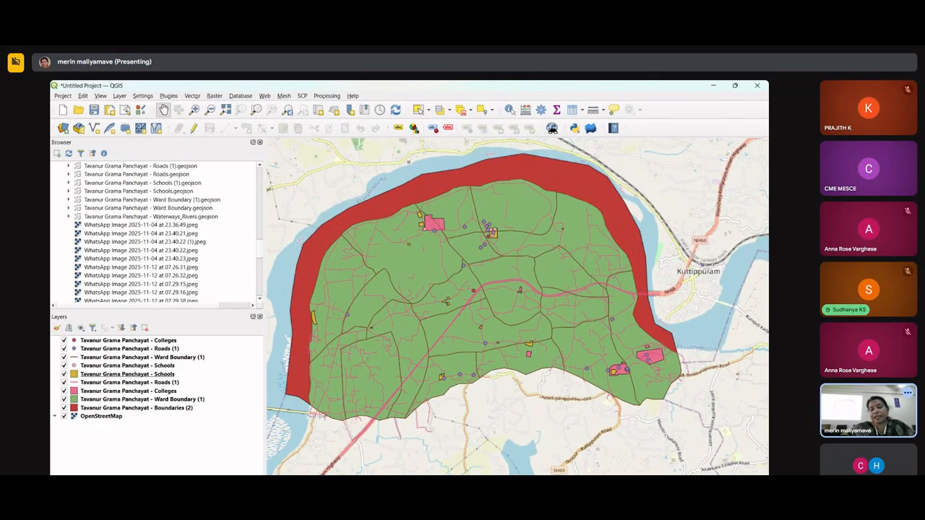
pyautogui.moveTo(554, 475)
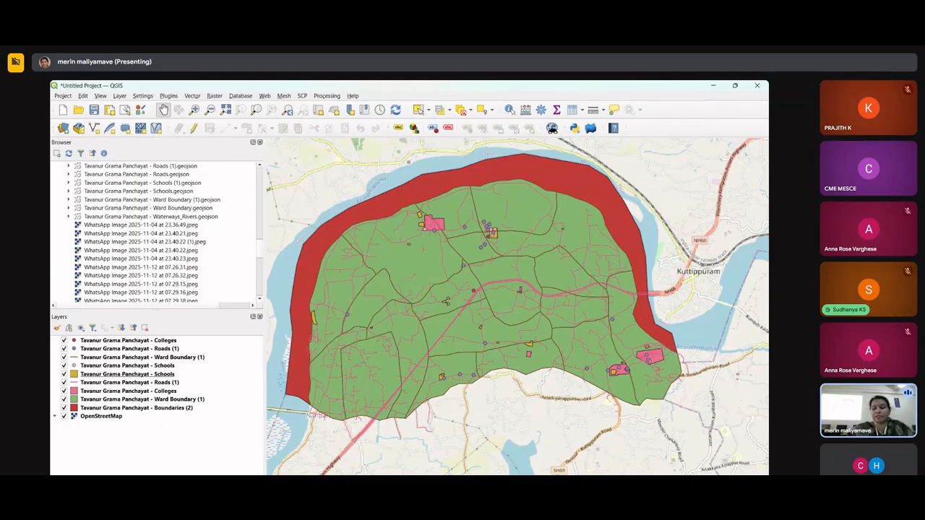
pyautogui.scroll(2, 518, 317)
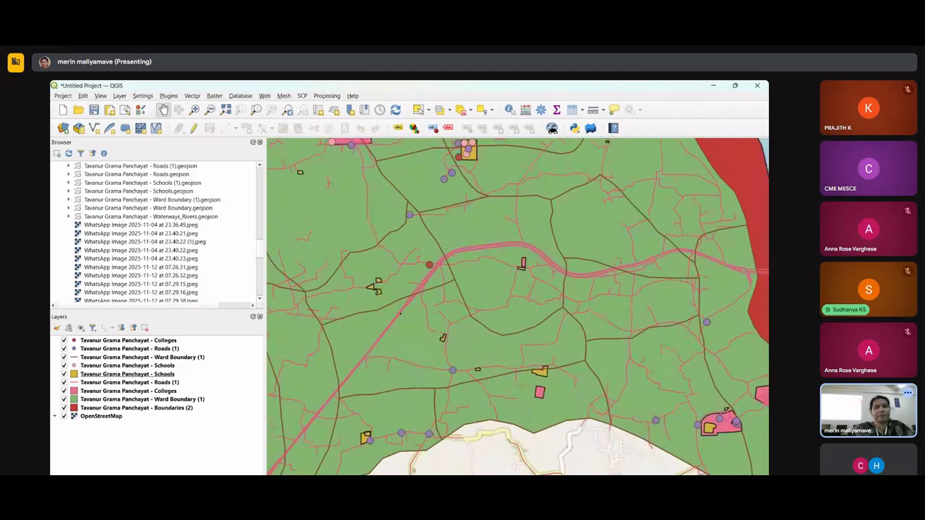
pyautogui.scroll(-2, 516, 316)
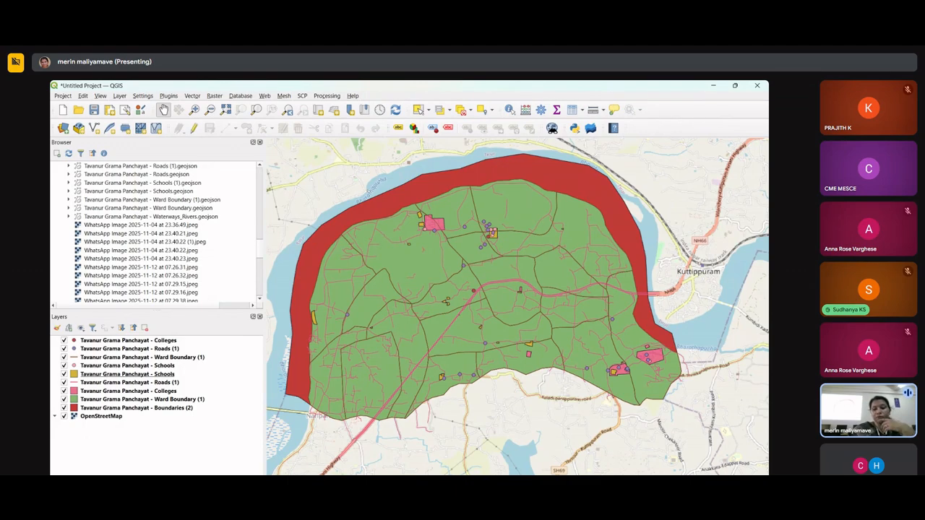
pyautogui.scroll(-2, 517, 307)
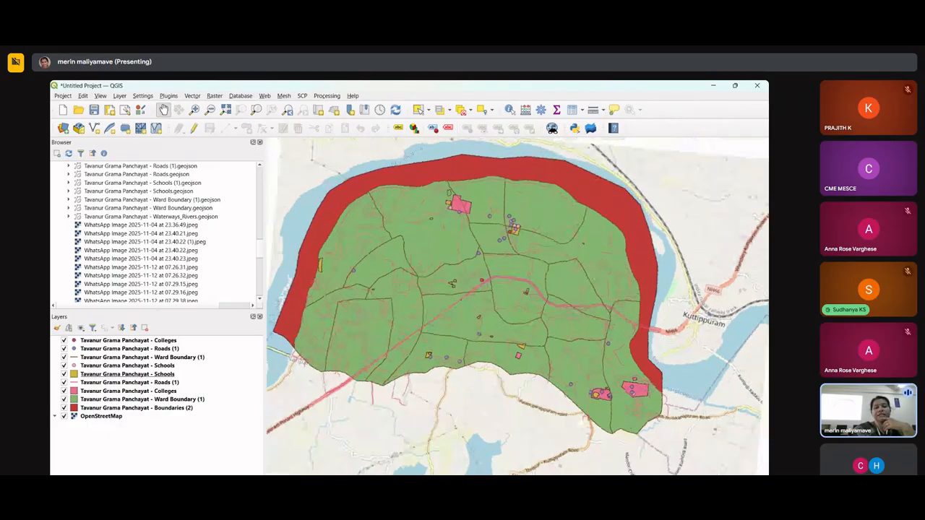
pyautogui.scroll(2, 517, 306)
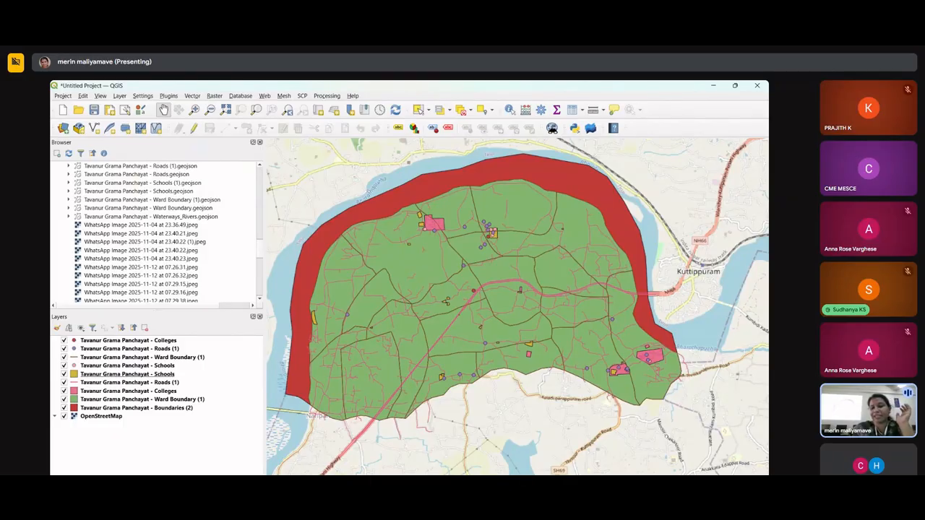
pyautogui.hotkey('alt', 'Tab')
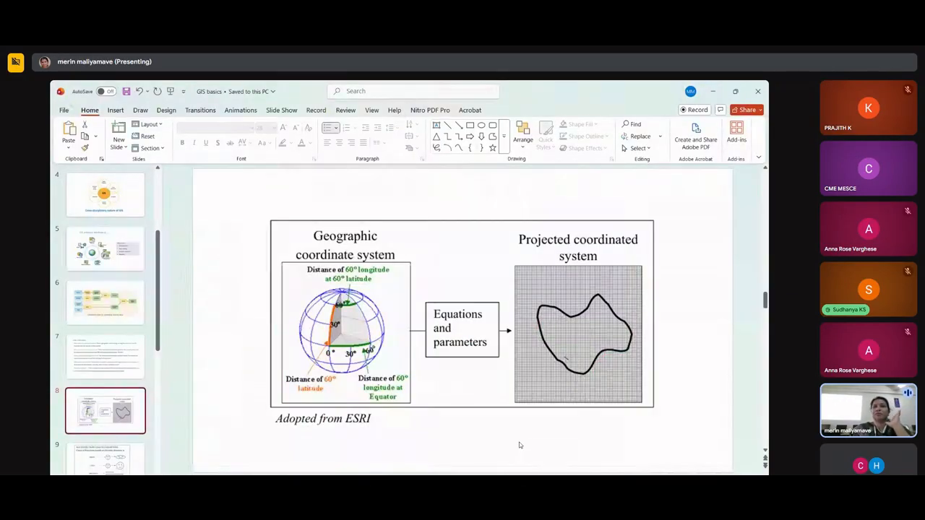
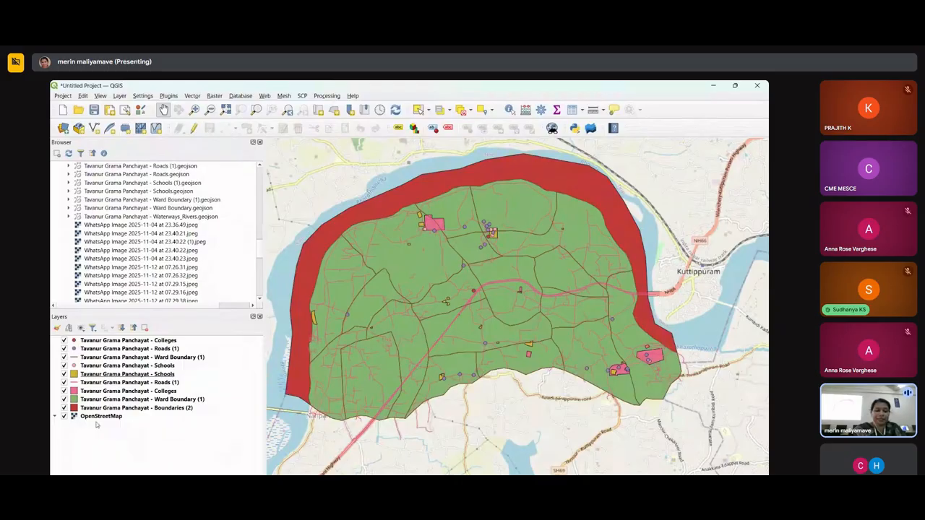
# Step: Check the coordinate reference system assigned to the OpenStreetMap layer in its source properties
pyautogui.rightClick(92, 417)
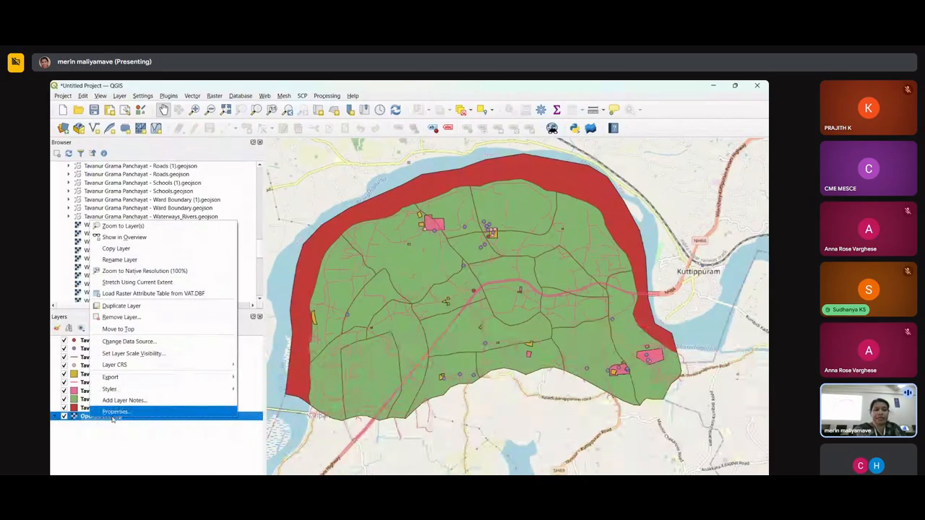
pyautogui.click(119, 404)
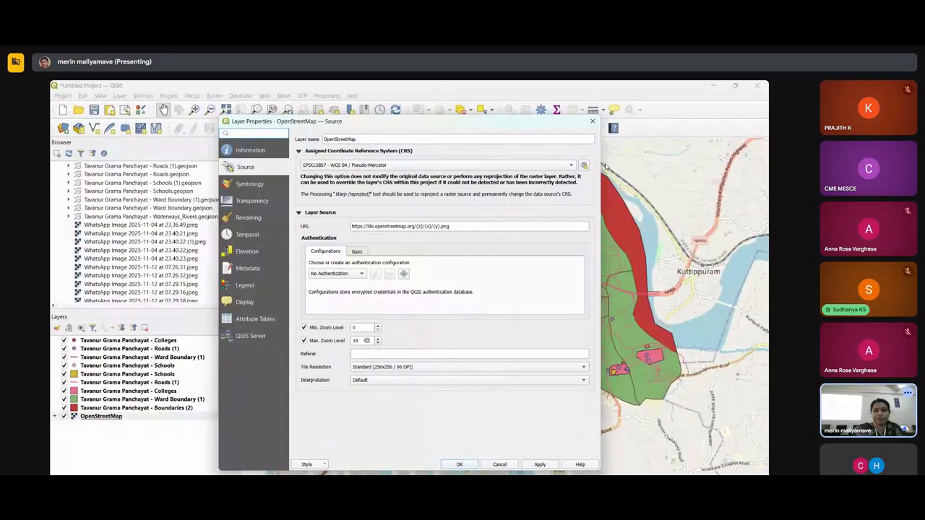
pyautogui.click(593, 120)
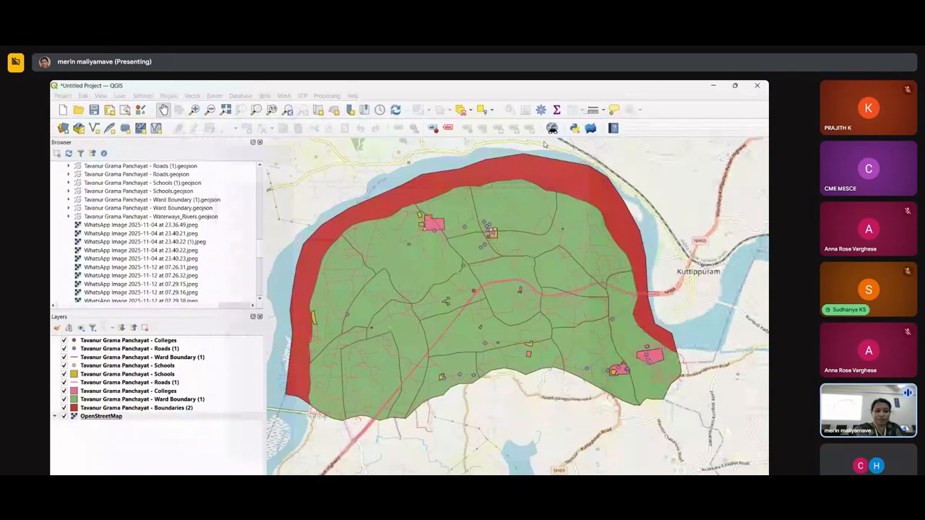
# Step: Review the general information and assigned coordinate reference system of the Colleges point layer in its properties
pyautogui.rightClick(116, 344)
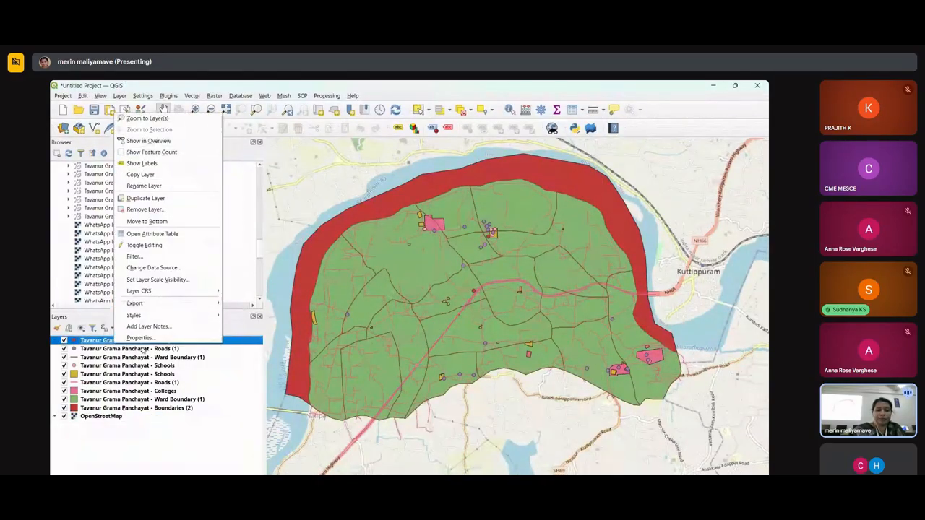
pyautogui.click(141, 337)
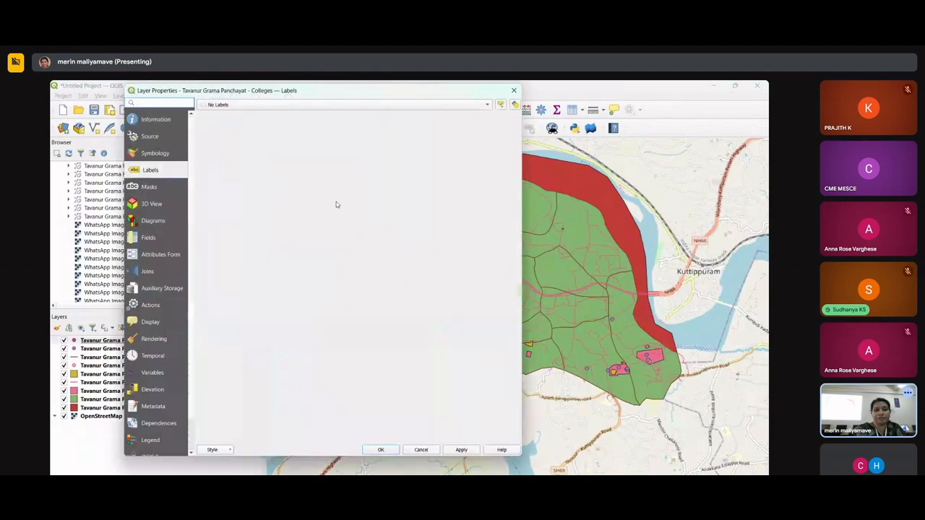
pyautogui.click(155, 120)
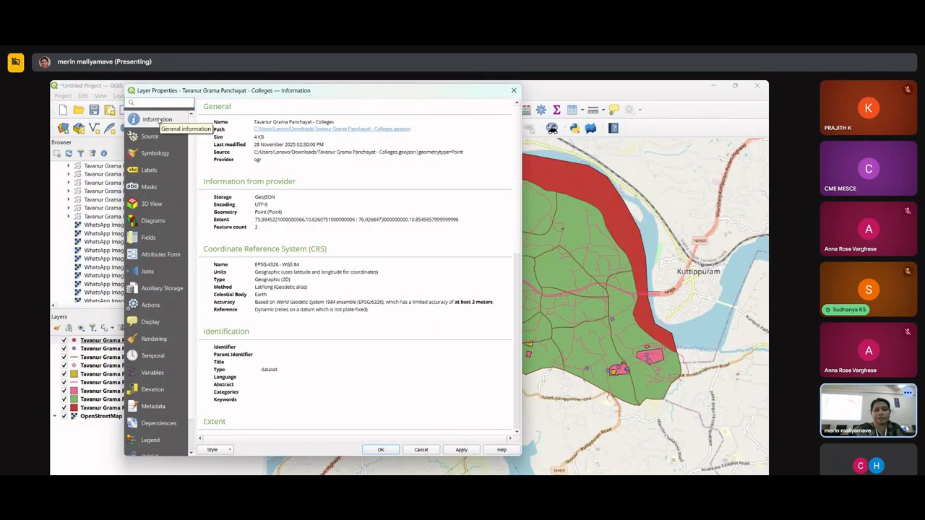
pyautogui.click(153, 139)
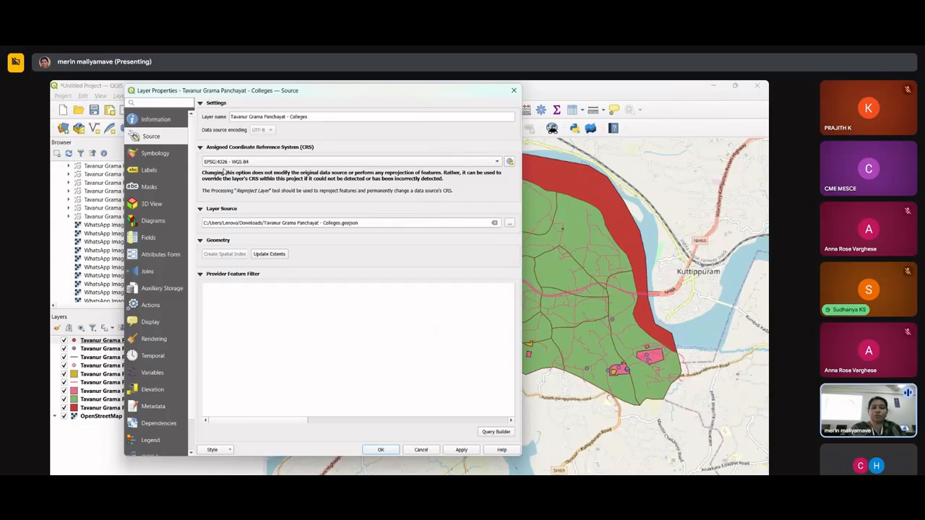
pyautogui.click(513, 91)
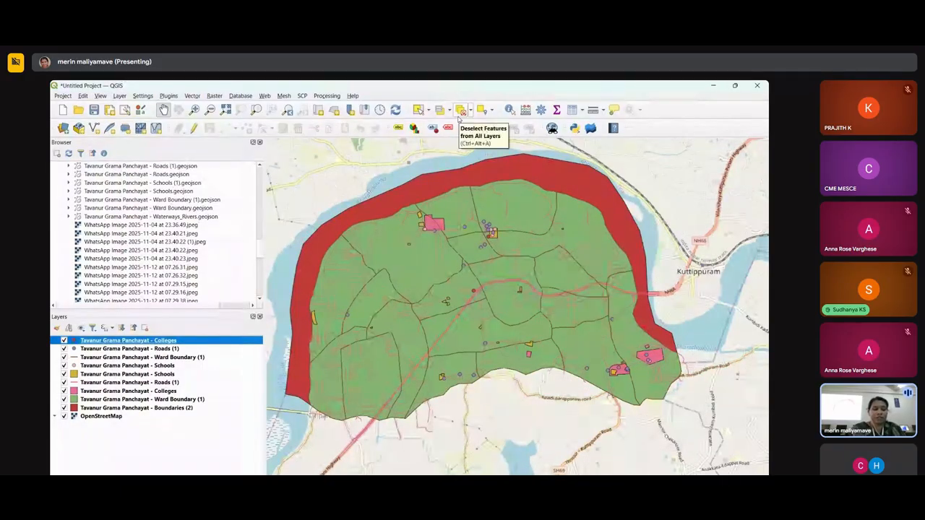
# Step: Recheck the OpenStreetMap layer's assigned CRS in its source properties to compare it with the Colleges layer
pyautogui.rightClick(106, 416)
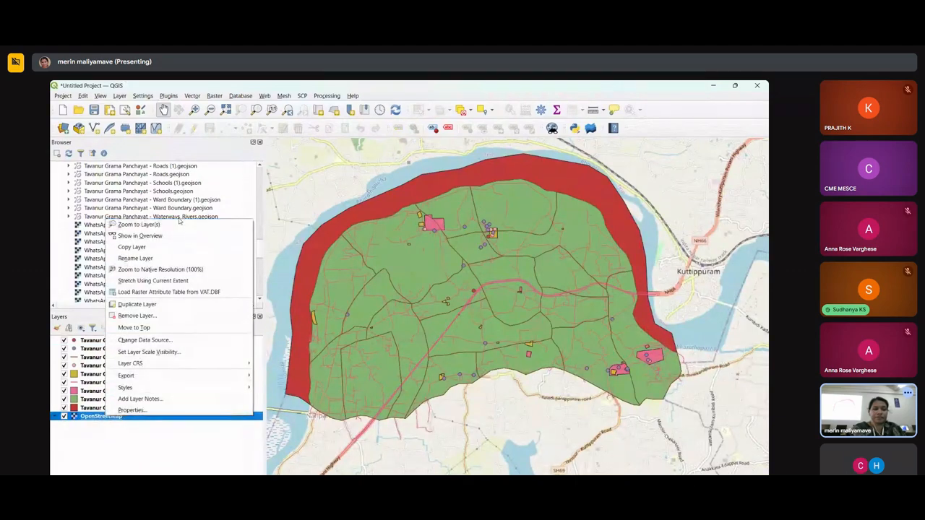
pyautogui.click(133, 411)
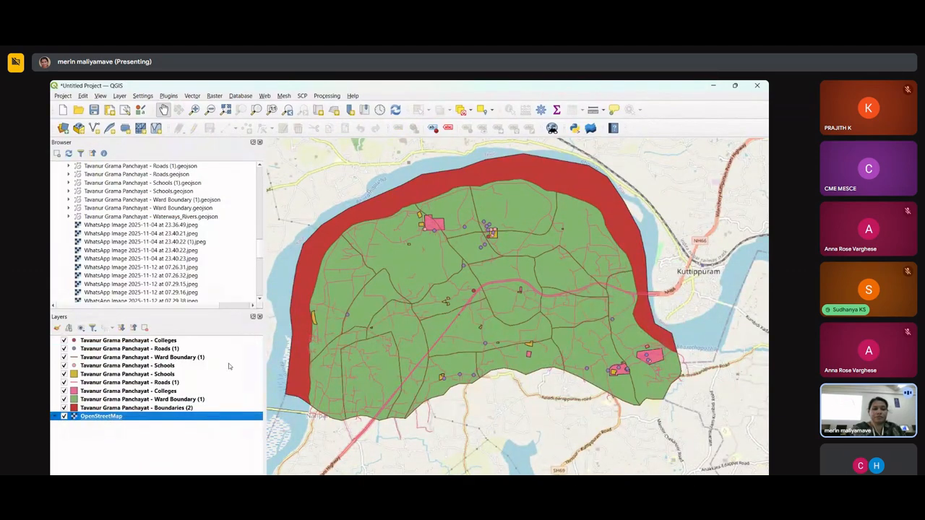
pyautogui.click(241, 170)
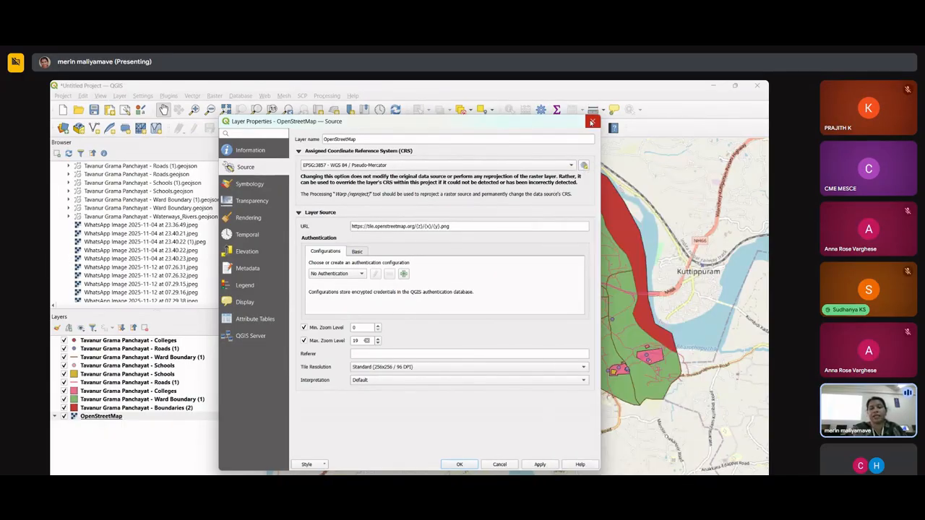
pyautogui.click(591, 123)
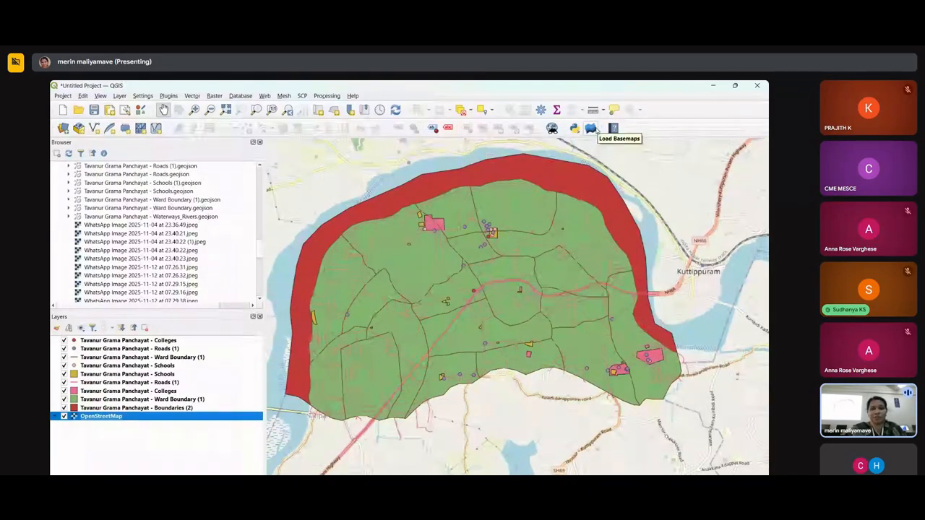
# Step: Assign the project CRS, EPSG:4326 - WGS 84, to the OpenStreetMap layer in its source properties
pyautogui.scroll(-1, 454, 246)
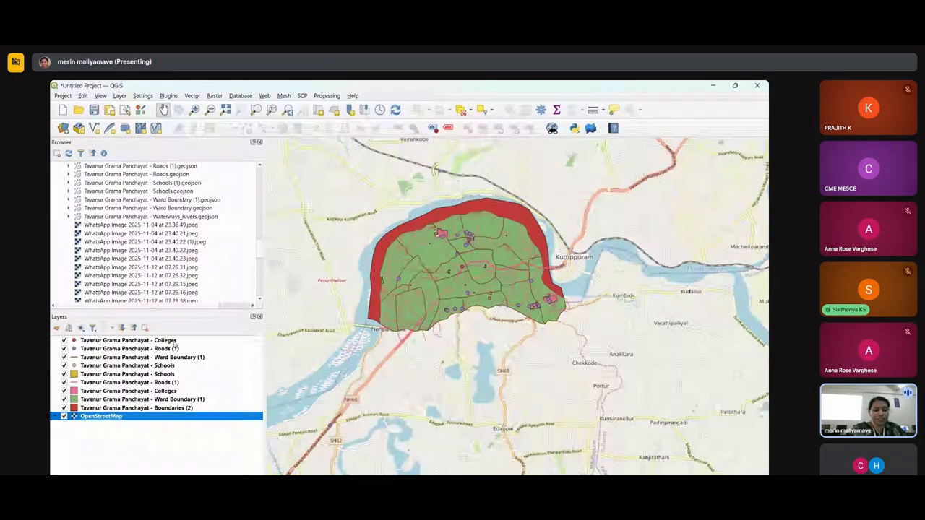
pyautogui.rightClick(109, 418)
pyautogui.click(157, 418)
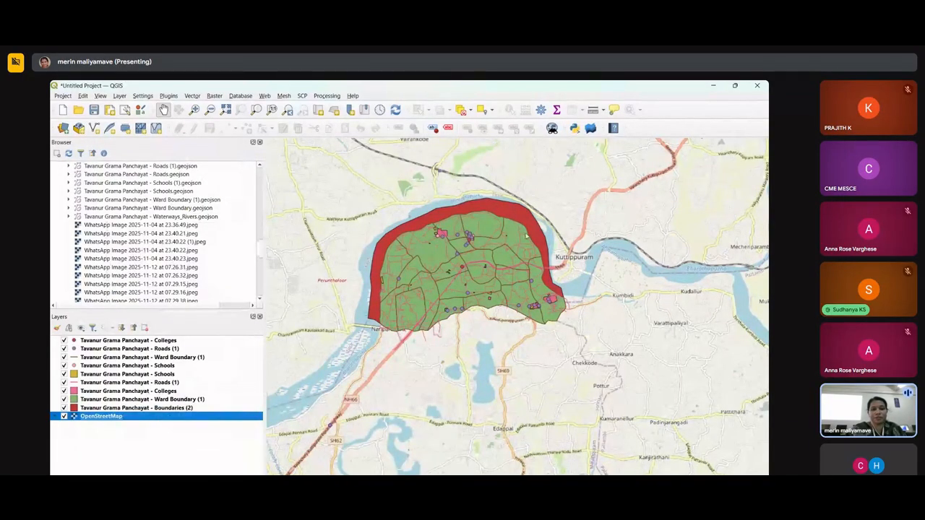
pyautogui.click(246, 167)
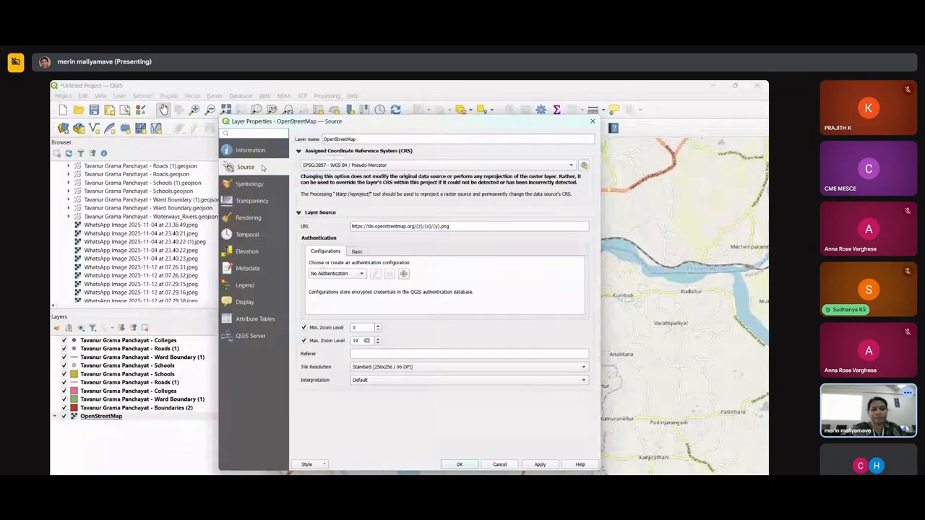
pyautogui.click(509, 165)
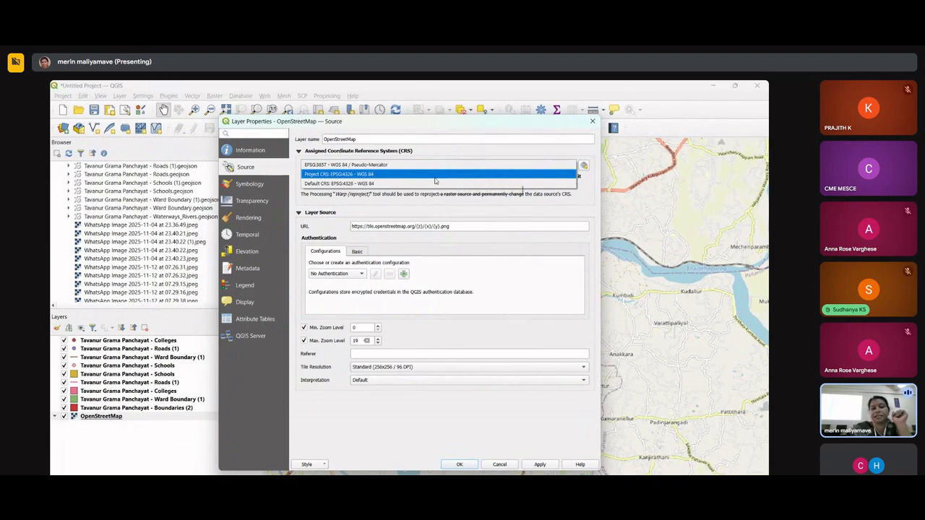
pyautogui.click(436, 177)
pyautogui.click(459, 465)
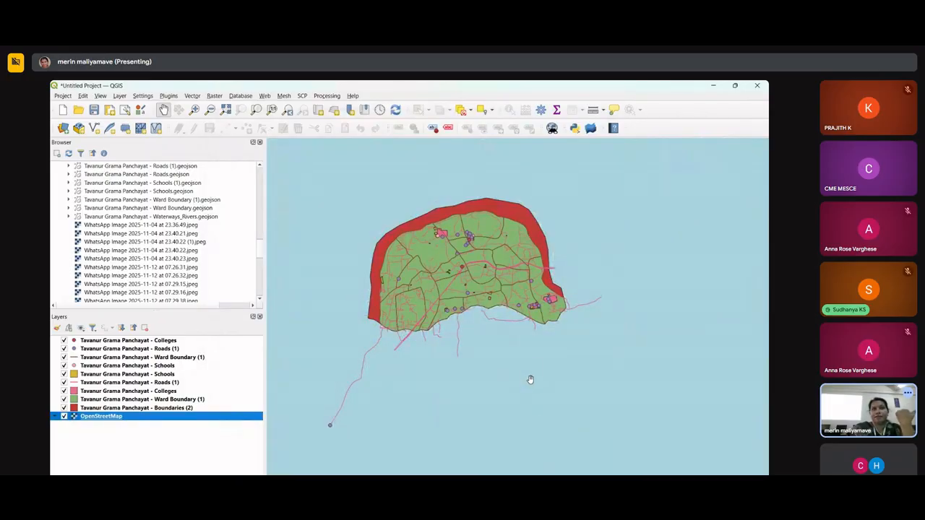
# Step: Examine where the panchayat layers fall on the OpenStreetMap basemap over a much wider extent
pyautogui.scroll(-3, 540, 360)
pyautogui.scroll(-3, 472, 347)
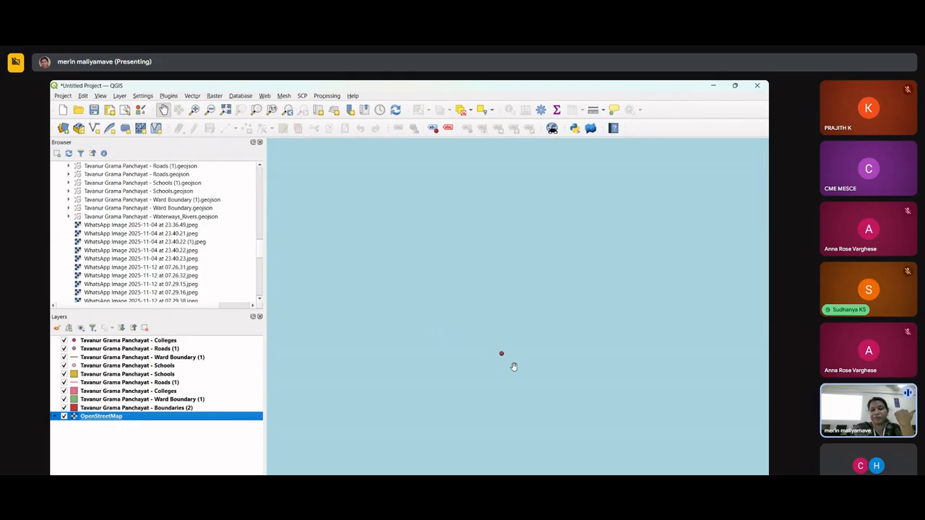
pyautogui.scroll(-3, 512, 366)
pyautogui.scroll(-3, 498, 366)
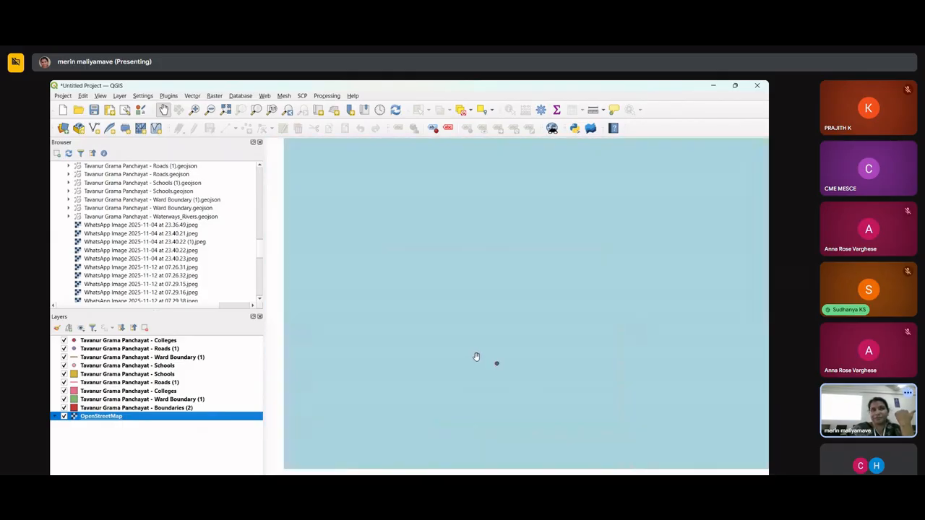
pyautogui.scroll(1, 499, 380)
pyautogui.moveTo(631, 342); pyautogui.dragTo(422, 327)
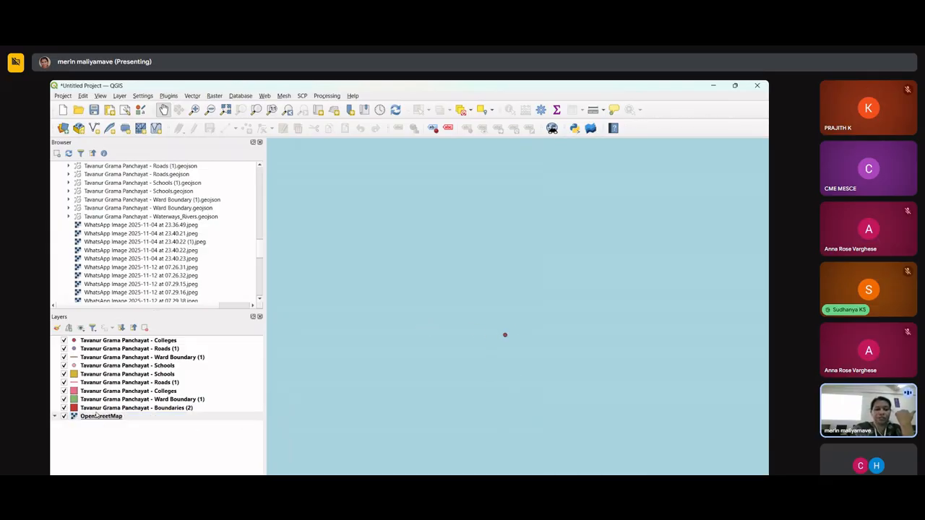
pyautogui.click(114, 419)
pyautogui.rightClick(114, 421)
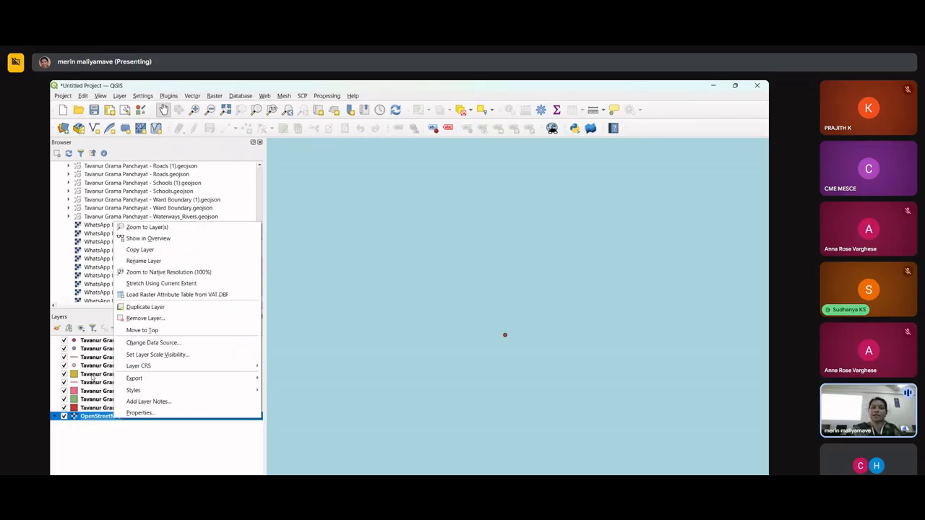
pyautogui.click(142, 261)
pyautogui.click(109, 448)
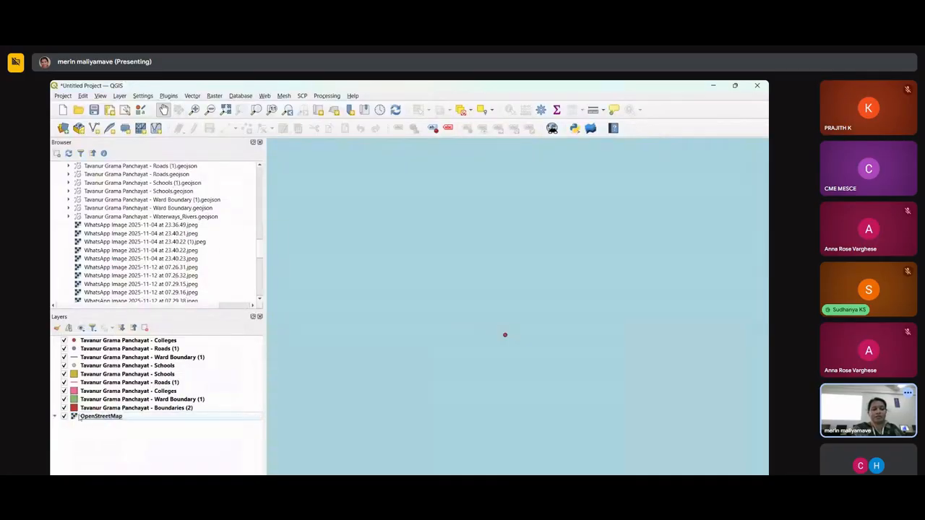
# Step: Remove the OpenStreetMap layer from the project and accept the removal
pyautogui.rightClick(80, 417)
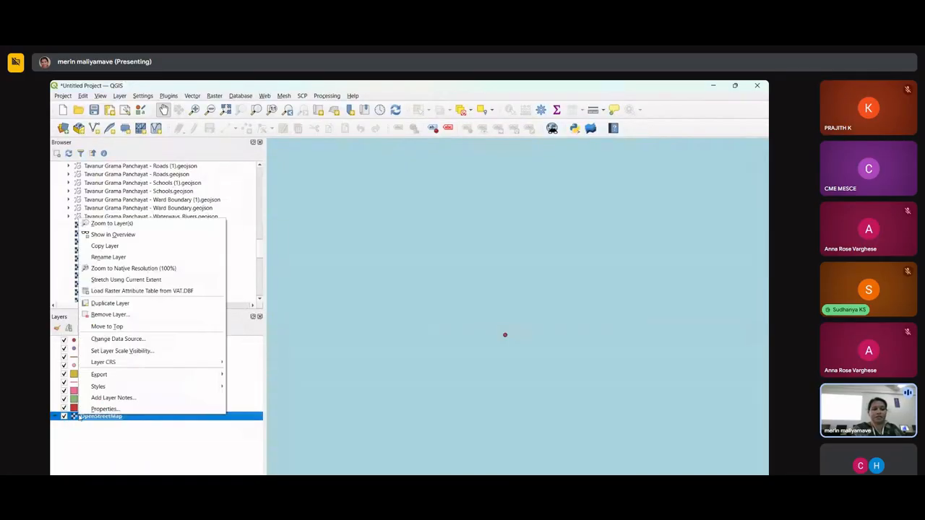
pyautogui.click(108, 315)
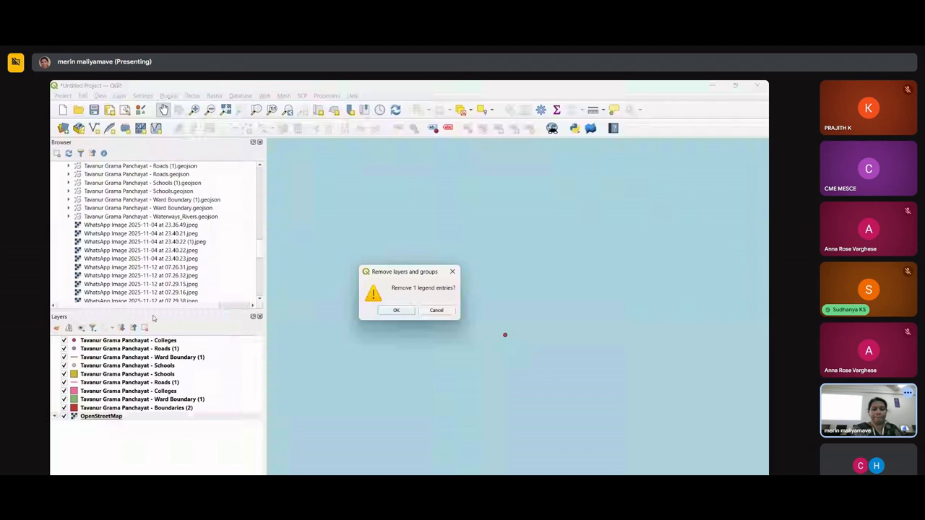
pyautogui.click(392, 309)
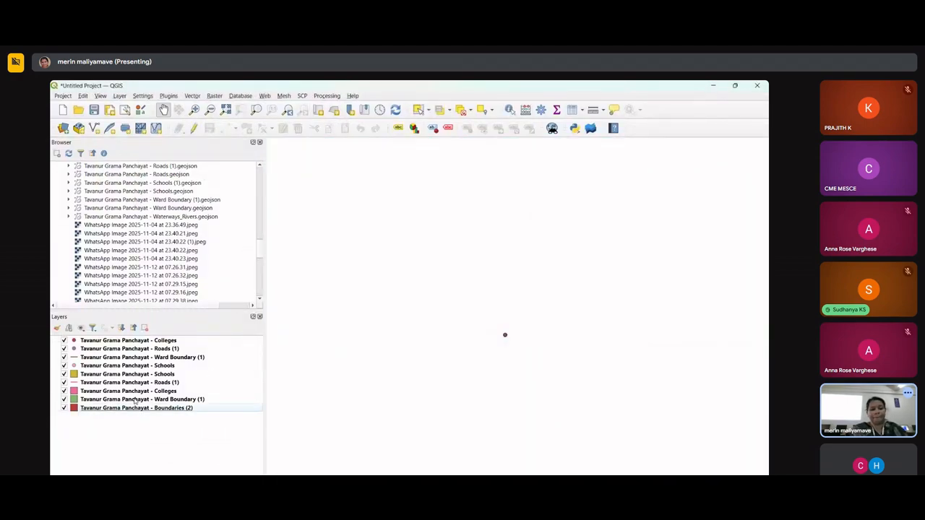
# Step: Zoom the map to the Boundaries (2) layer and frame the whole panchayat with its surrounding roads
pyautogui.scroll(2, 496, 314)
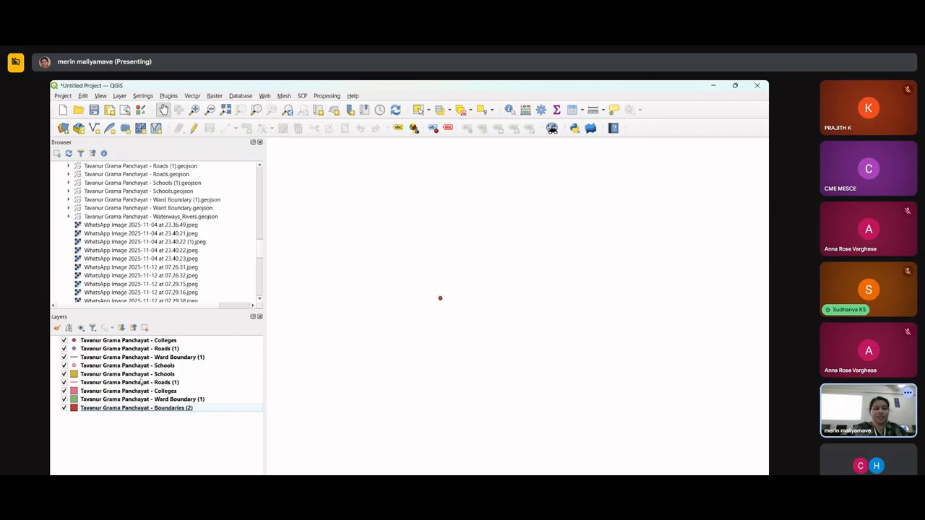
pyautogui.rightClick(100, 411)
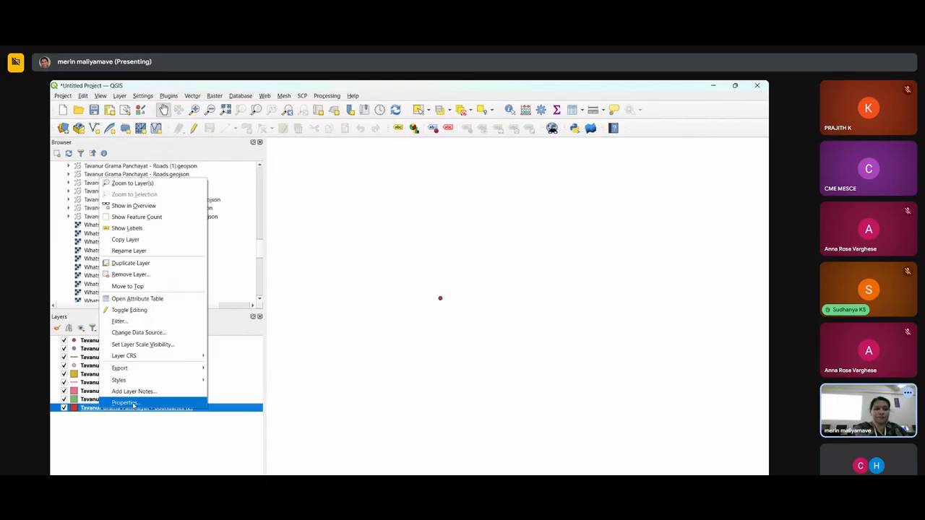
pyautogui.click(144, 183)
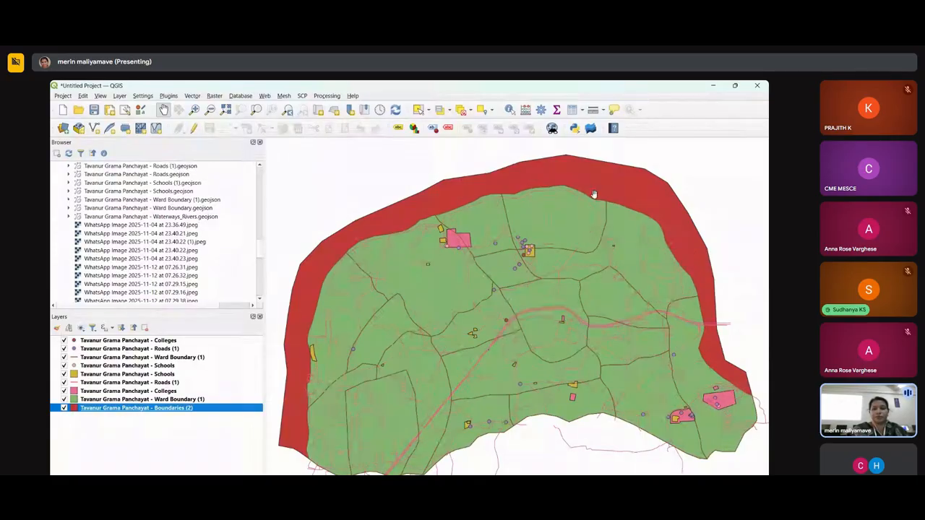
pyautogui.scroll(-10, 444, 289)
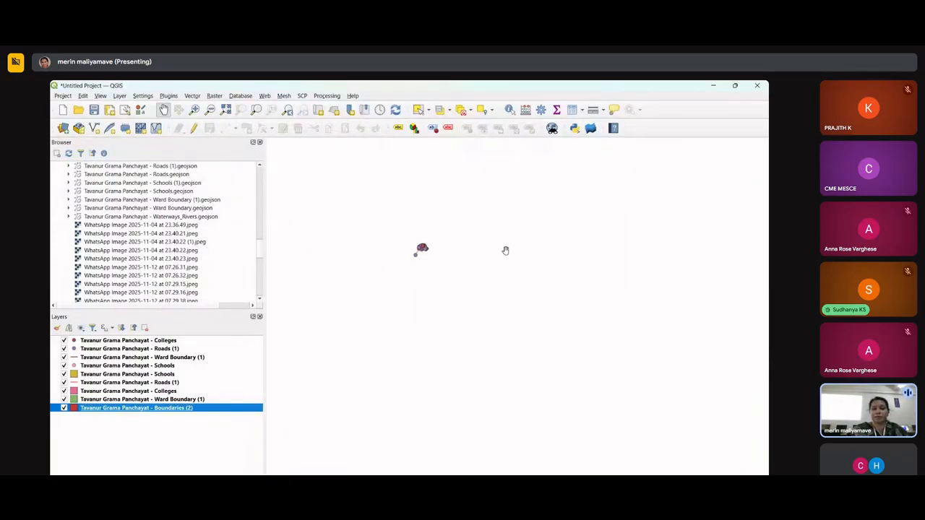
pyautogui.scroll(6, 421, 250)
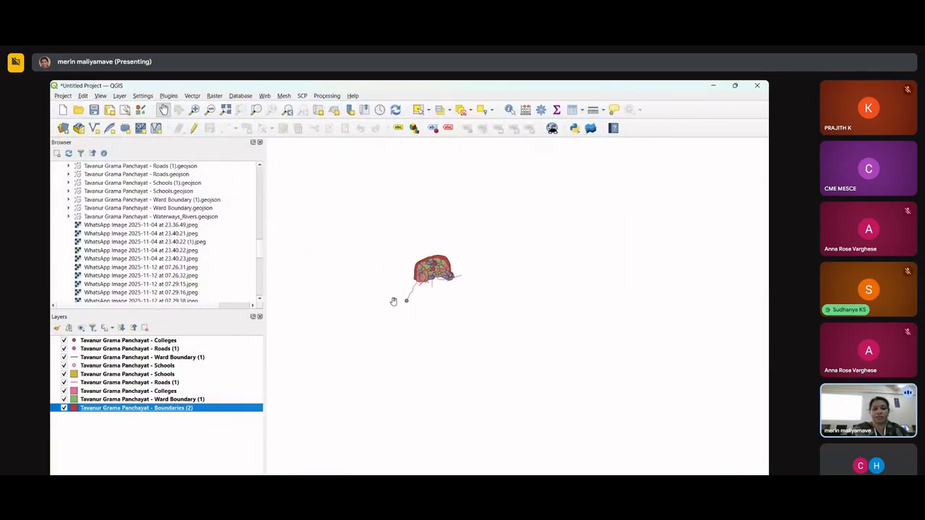
pyautogui.rightClick(97, 408)
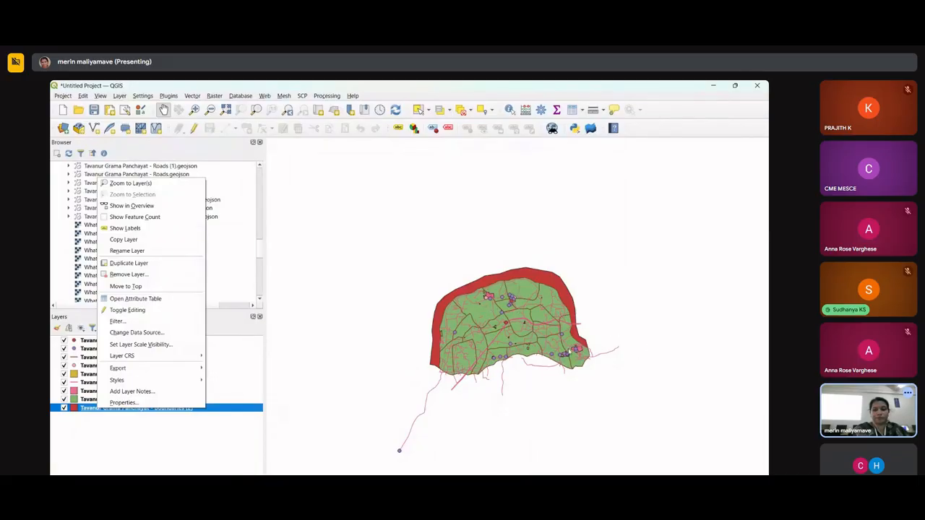
pyautogui.moveTo(361, 312); pyautogui.dragTo(527, 341)
pyautogui.moveTo(614, 329); pyautogui.dragTo(401, 293)
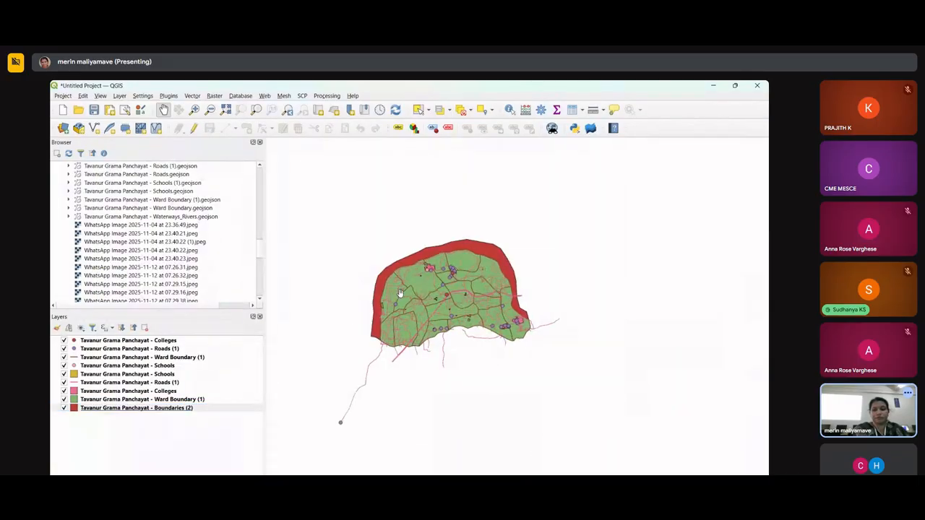
pyautogui.scroll(2, 396, 276)
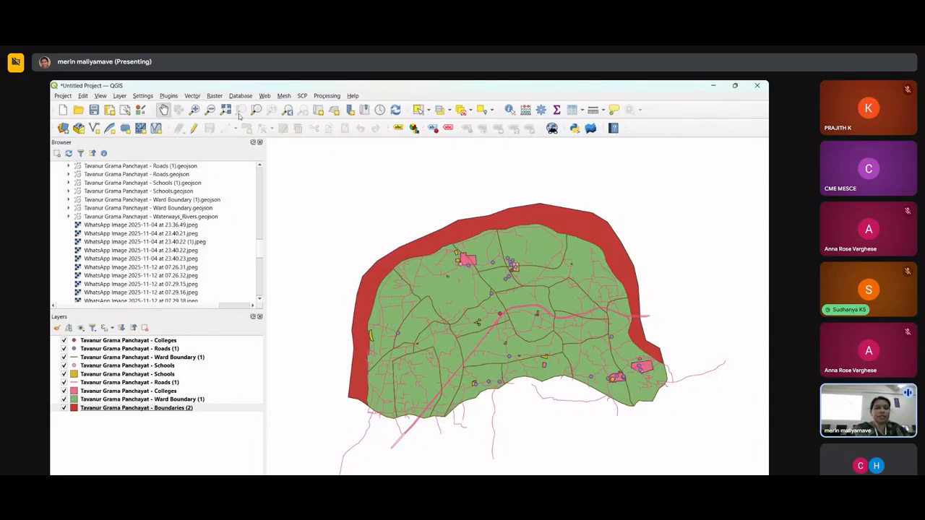
# Step: Review which panels and toolbars are enabled and the available options for selecting features by location
pyautogui.rightClick(662, 110)
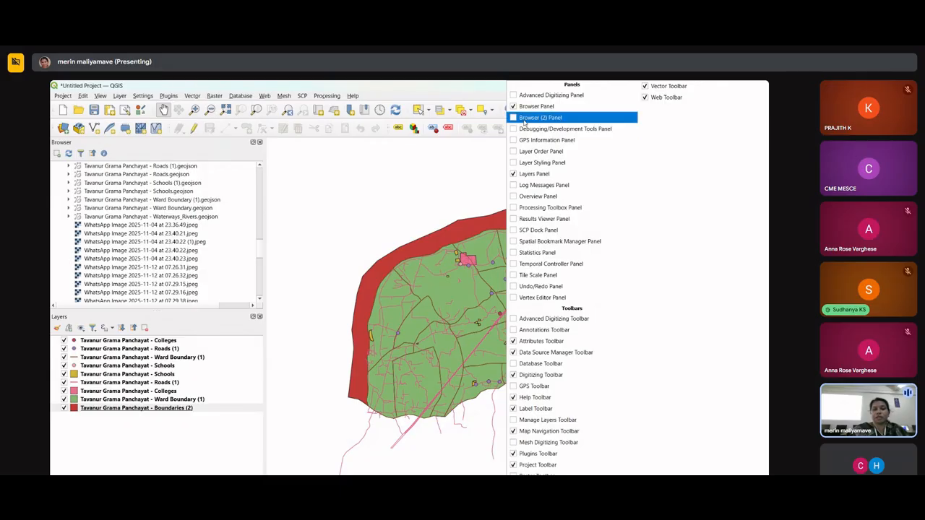
pyautogui.click(491, 107)
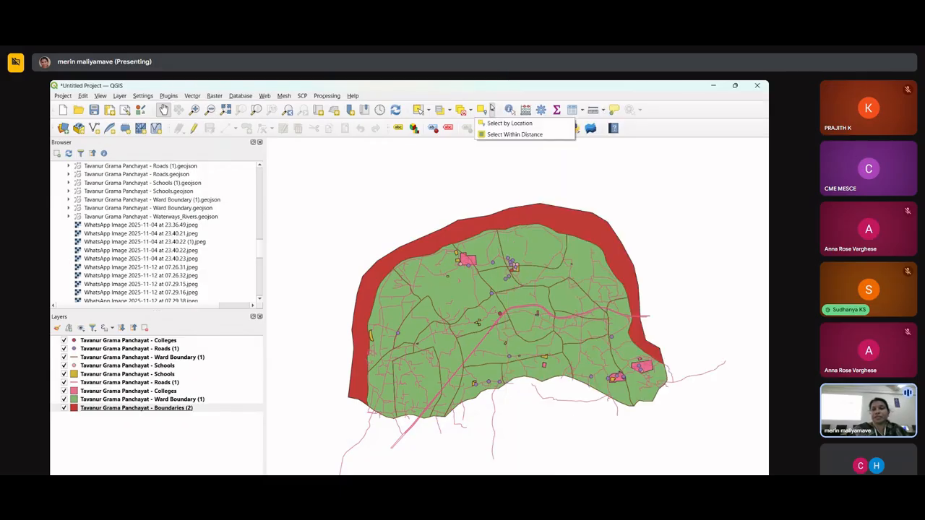
pyautogui.rightClick(654, 110)
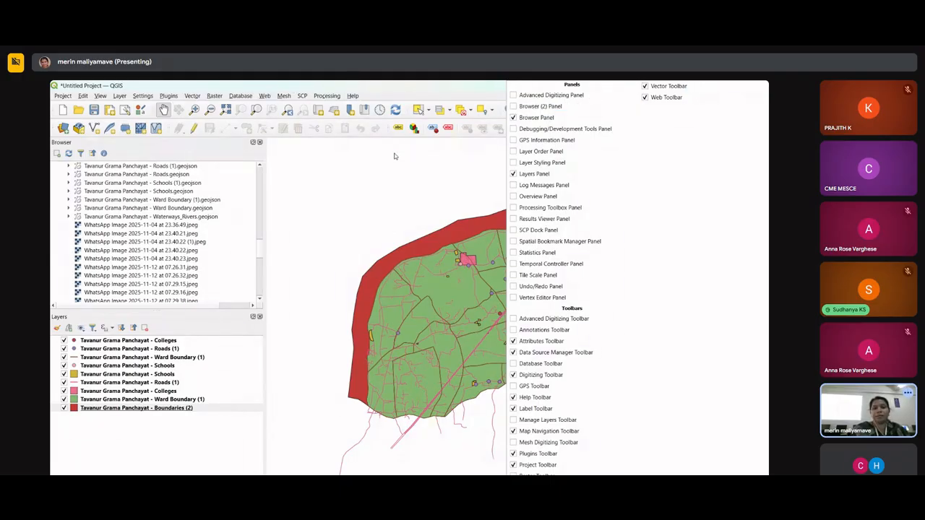
pyautogui.click(471, 167)
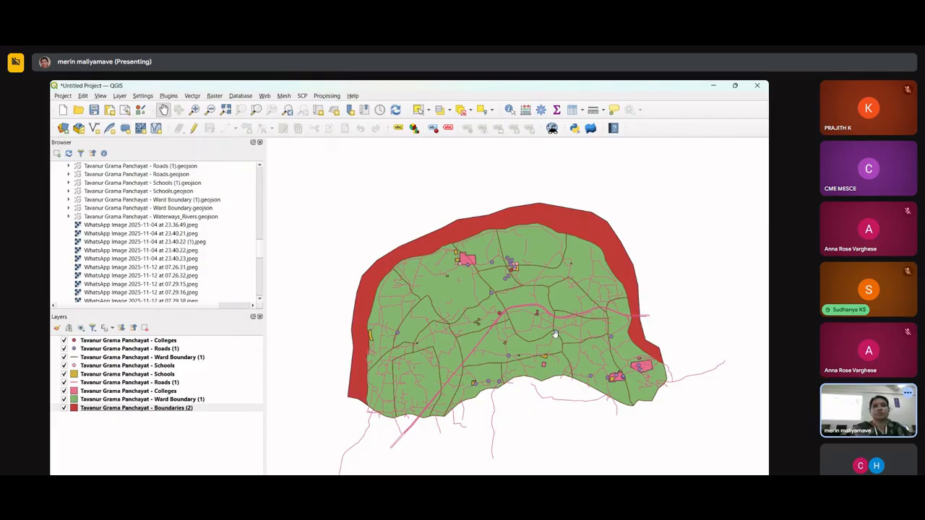
# Step: Inspect the attribute table of the Tavanur Grama Panchayat - Boundaries (2) layer and close it
pyautogui.scroll(3, 553, 333)
pyautogui.moveTo(480, 375); pyautogui.dragTo(527, 350)
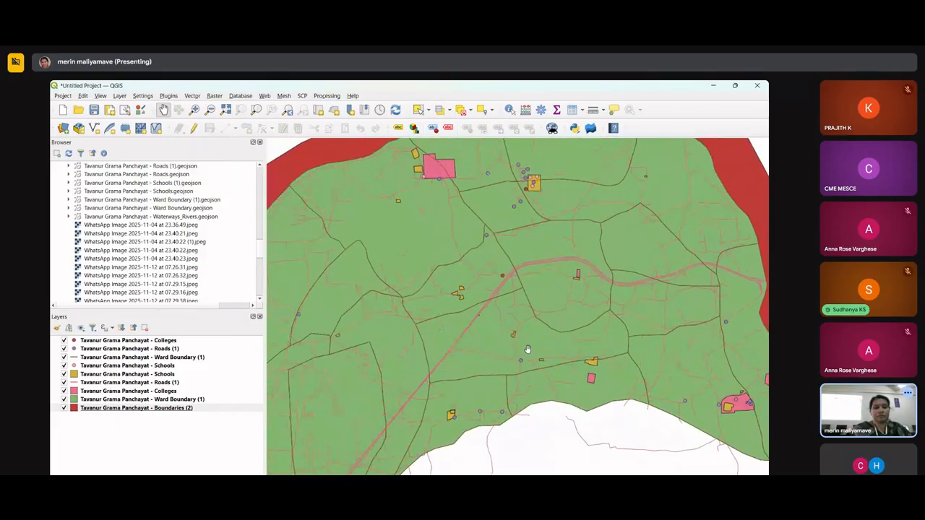
pyautogui.scroll(-1, 376, 326)
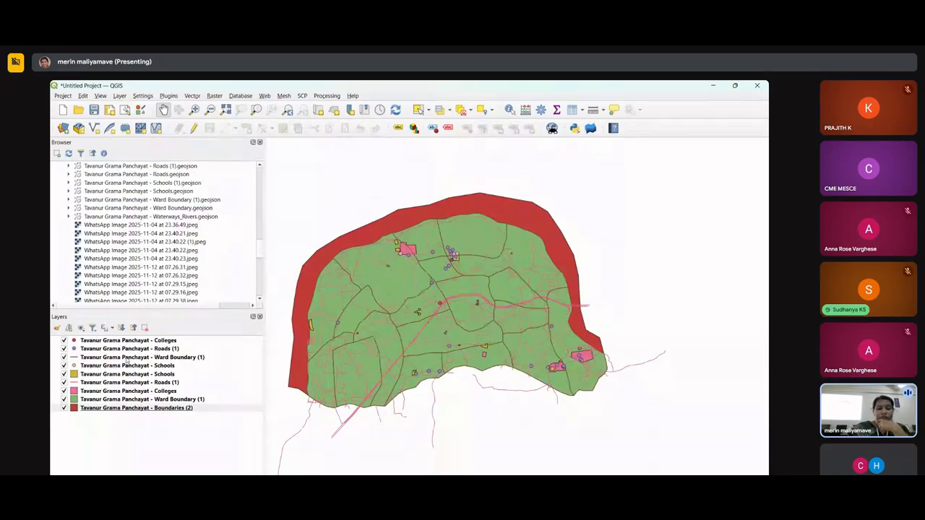
pyautogui.rightClick(121, 409)
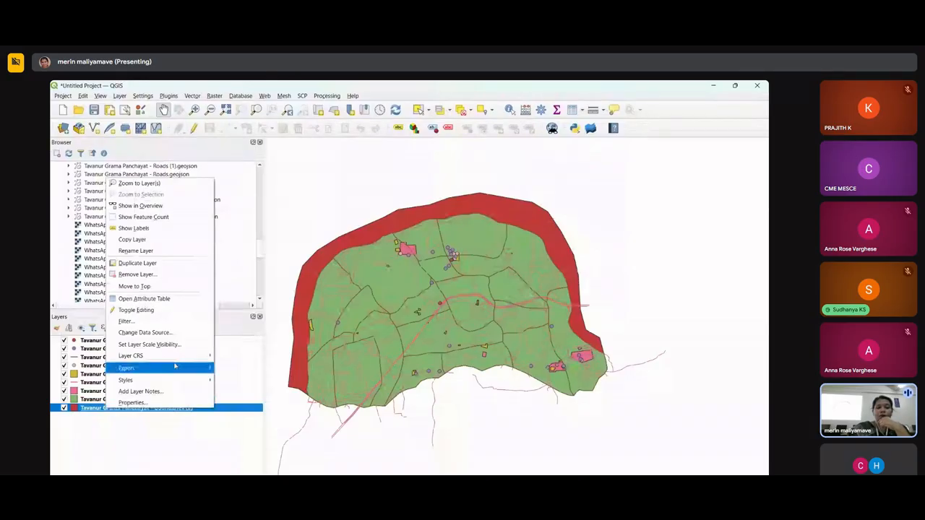
pyautogui.click(169, 304)
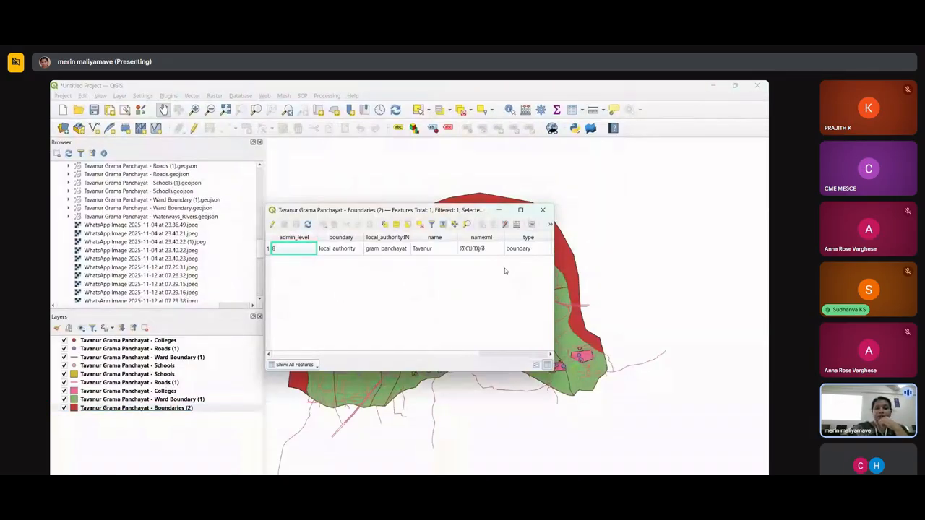
pyautogui.click(542, 210)
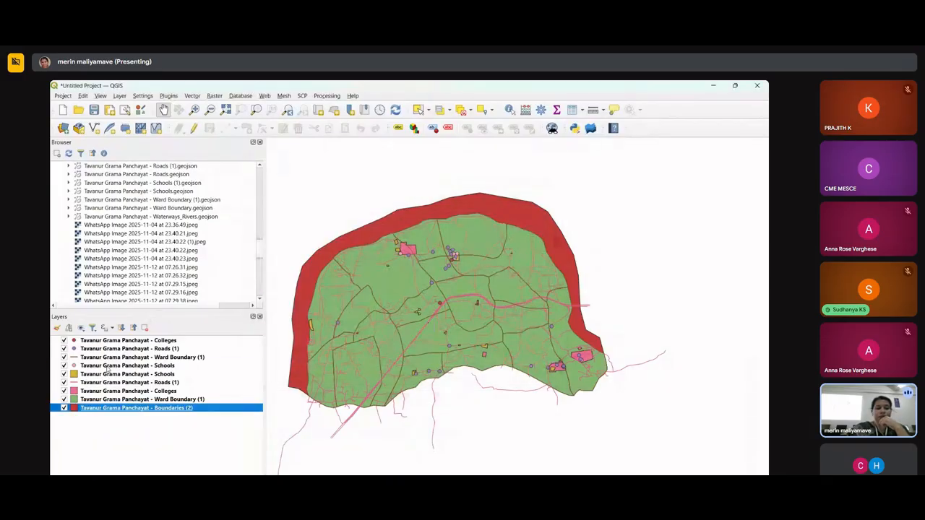
# Step: Inspect the attribute table of the Tavanur Grama Panchayat - Schools point layer and close it
pyautogui.rightClick(108, 366)
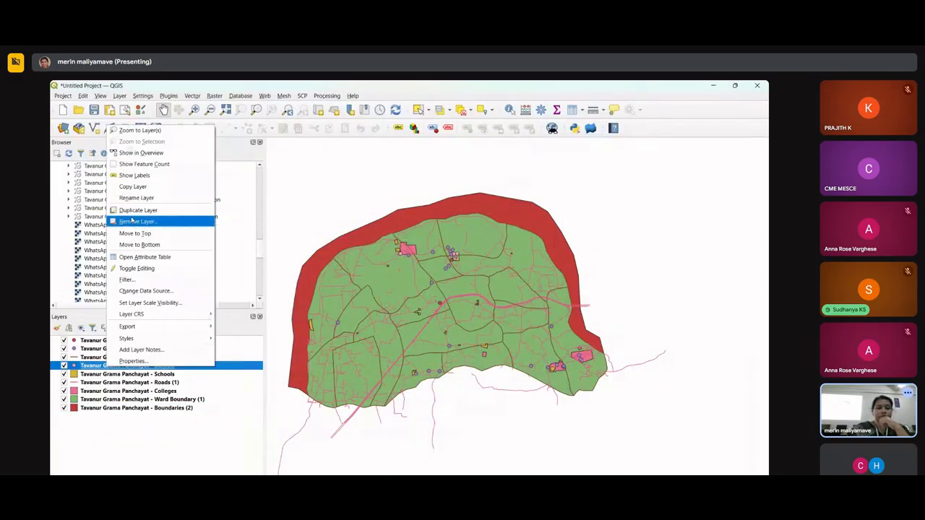
pyautogui.click(141, 257)
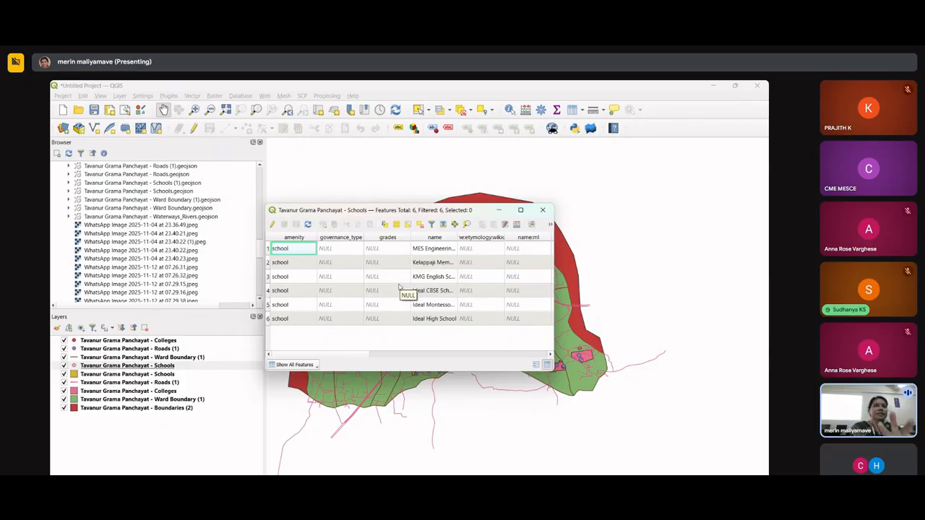
pyautogui.click(548, 211)
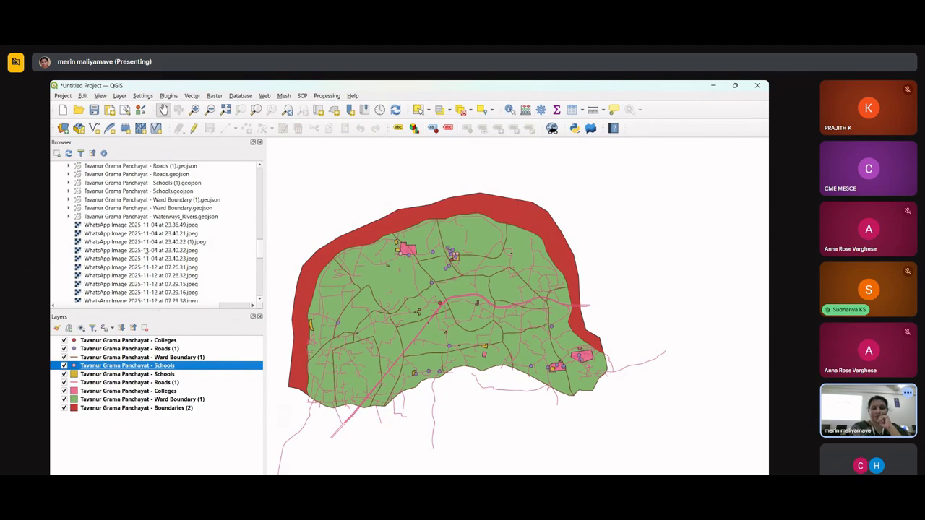
# Step: Examine the college and school polygons near the panchayat's southeastern corner at closer range
pyautogui.scroll(1, 570, 390)
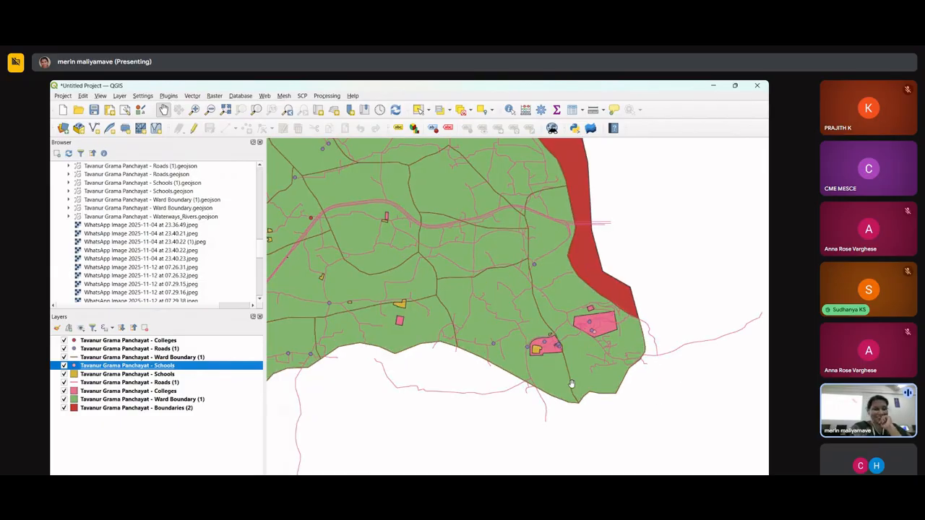
pyautogui.scroll(1, 571, 383)
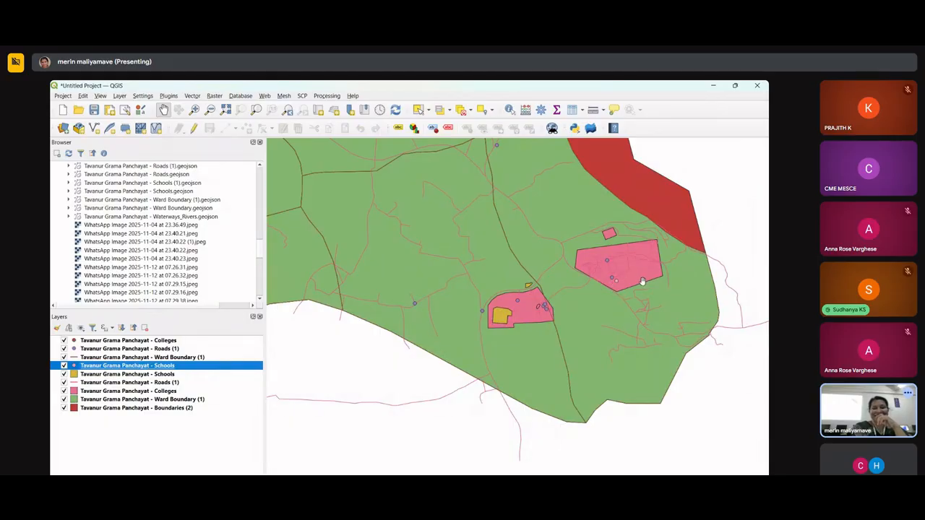
pyautogui.scroll(1, 641, 282)
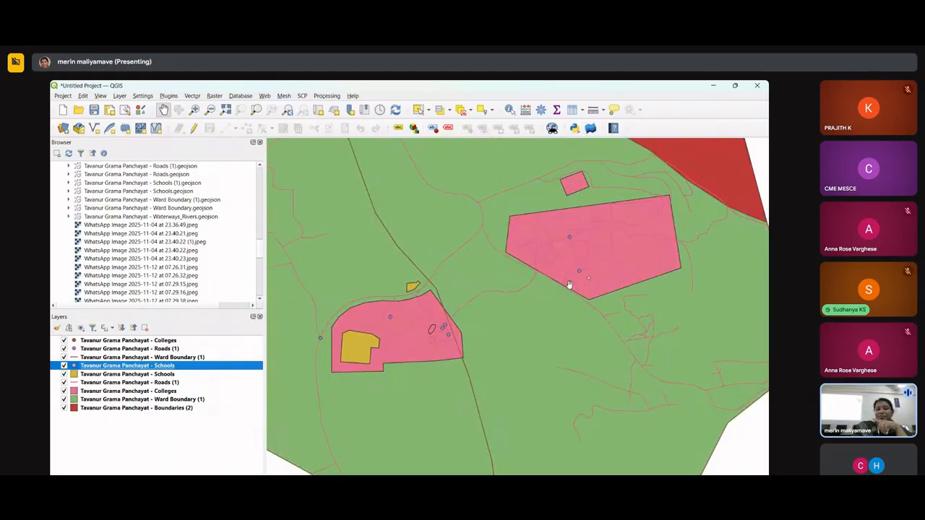
pyautogui.scroll(-1, 533, 294)
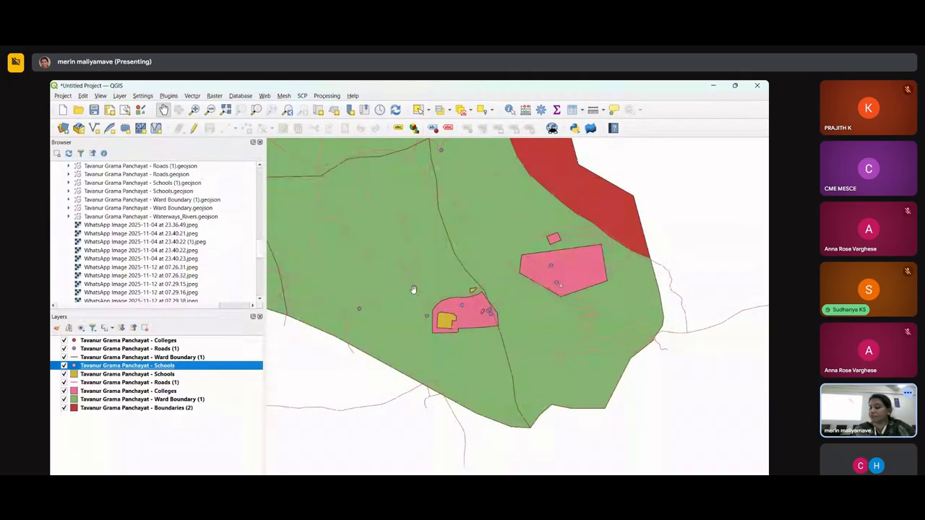
pyautogui.scroll(-3, 561, 340)
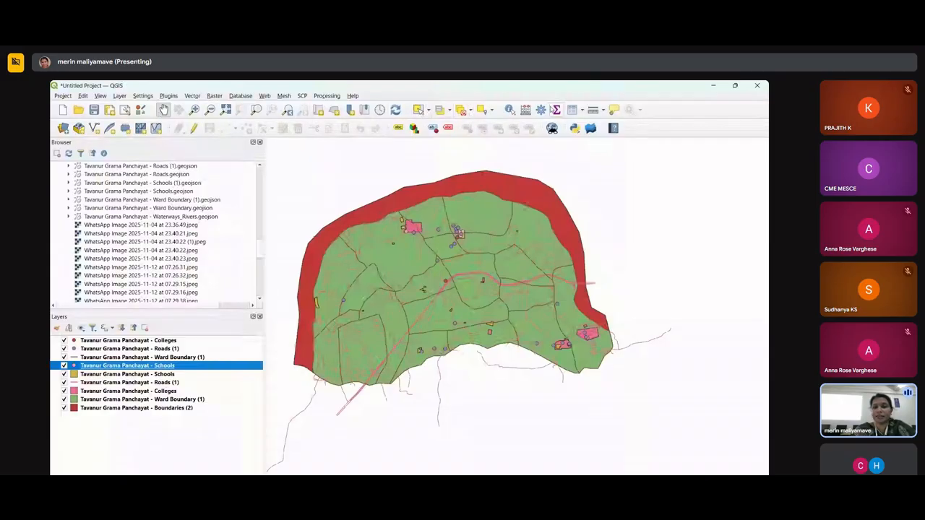
# Step: Identify the Colleges polygon in the panchayat's northwest, read its attributes, and close the results
pyautogui.click(509, 109)
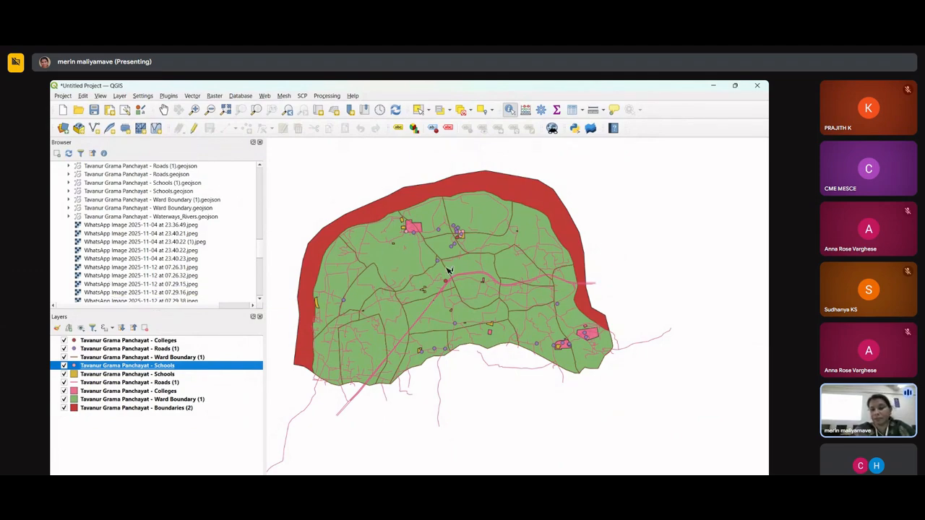
pyautogui.scroll(2, 418, 229)
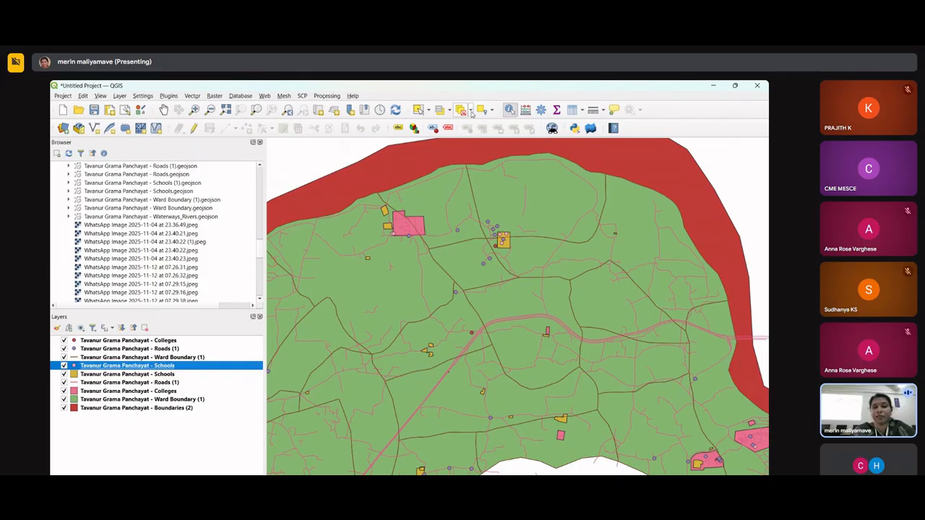
pyautogui.click(402, 227)
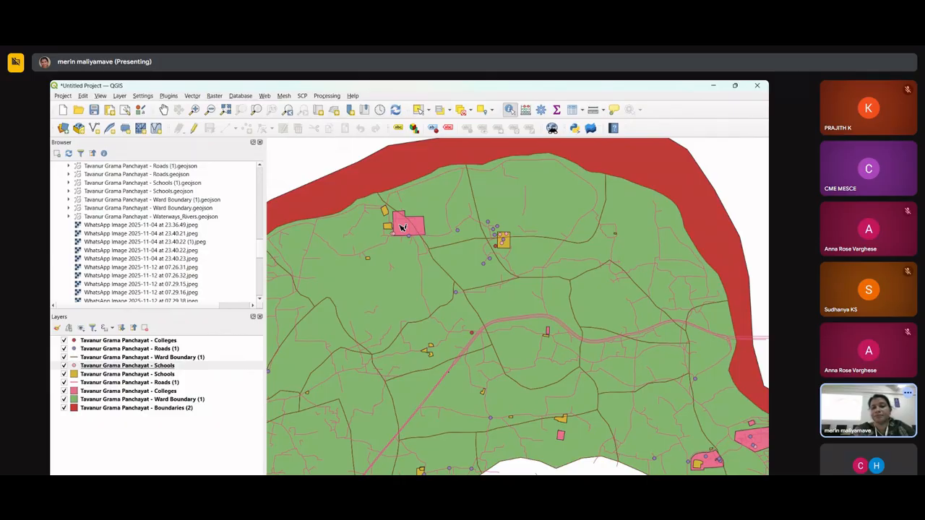
pyautogui.rightClick(402, 228)
pyautogui.press('Escape')
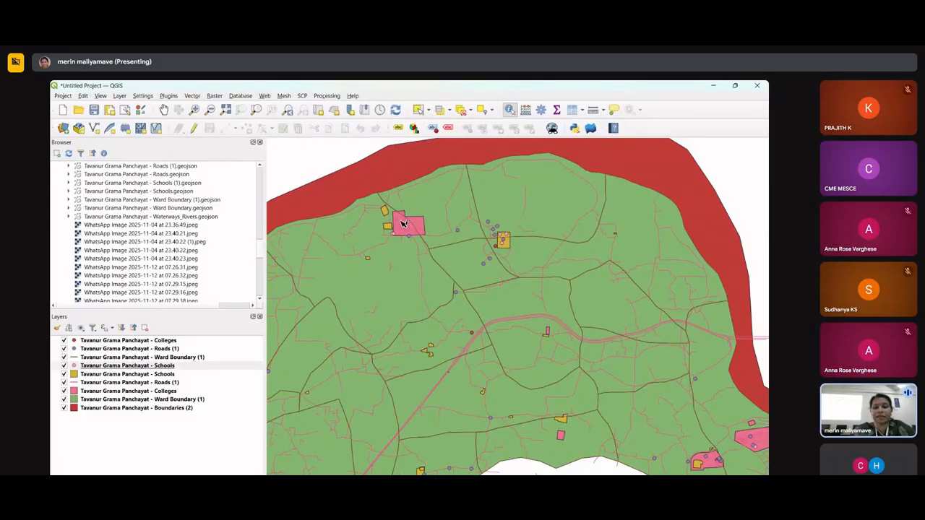
pyautogui.rightClick(404, 226)
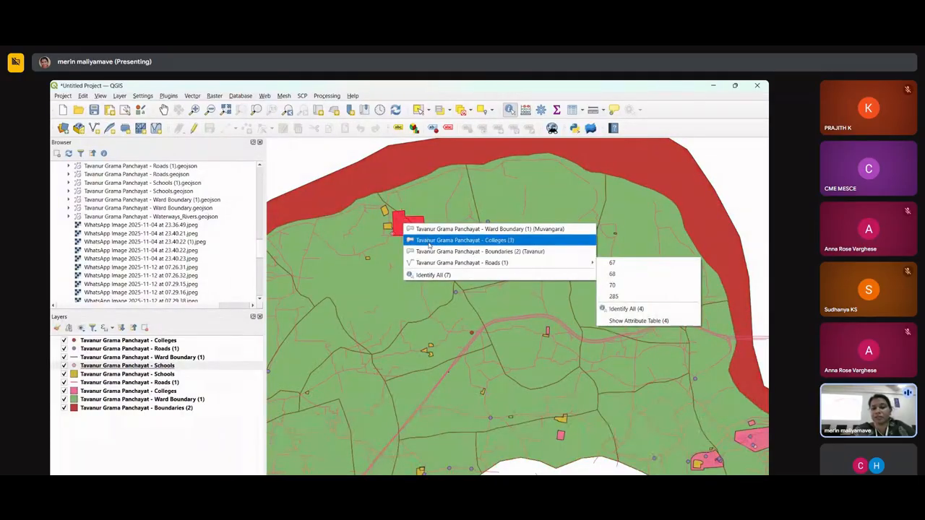
pyautogui.click(429, 245)
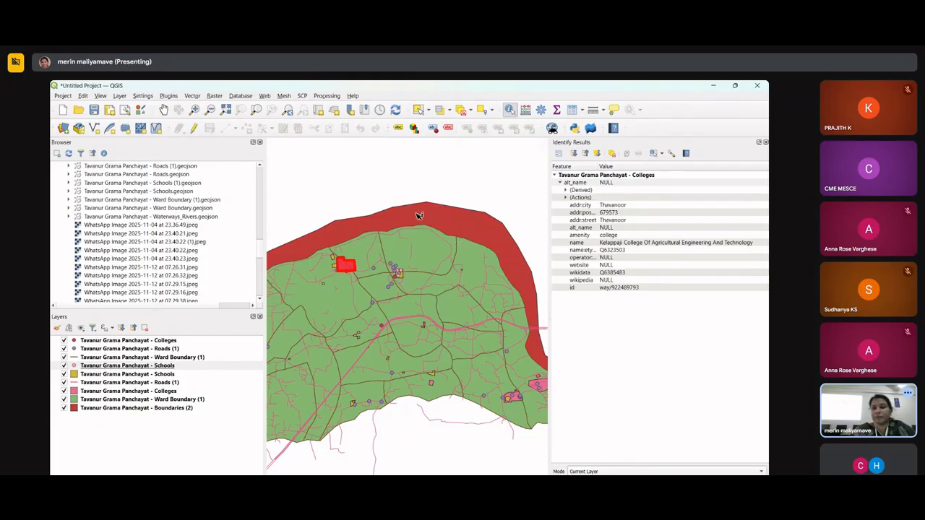
pyautogui.click(765, 143)
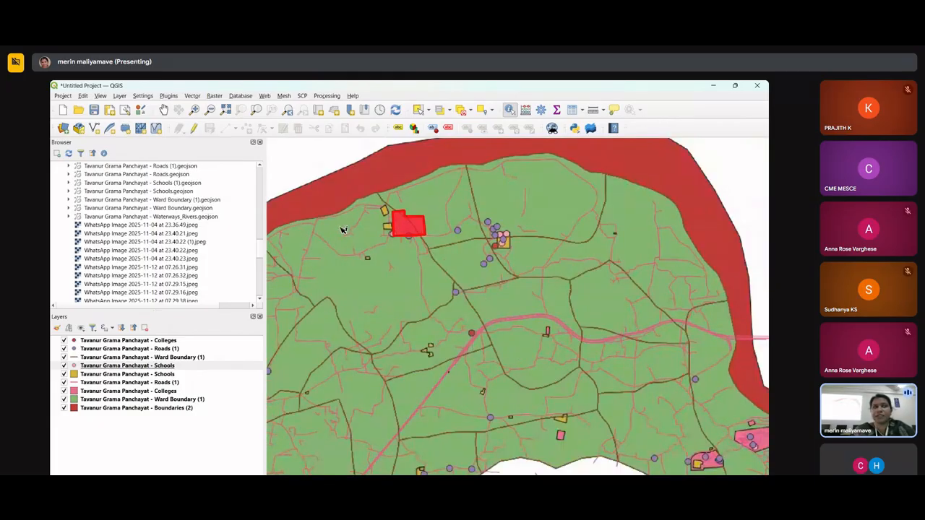
# Step: Identify the Tavanur feature of the Boundaries (2) layer from the red strip along the northern edge
pyautogui.scroll(-1, 412, 258)
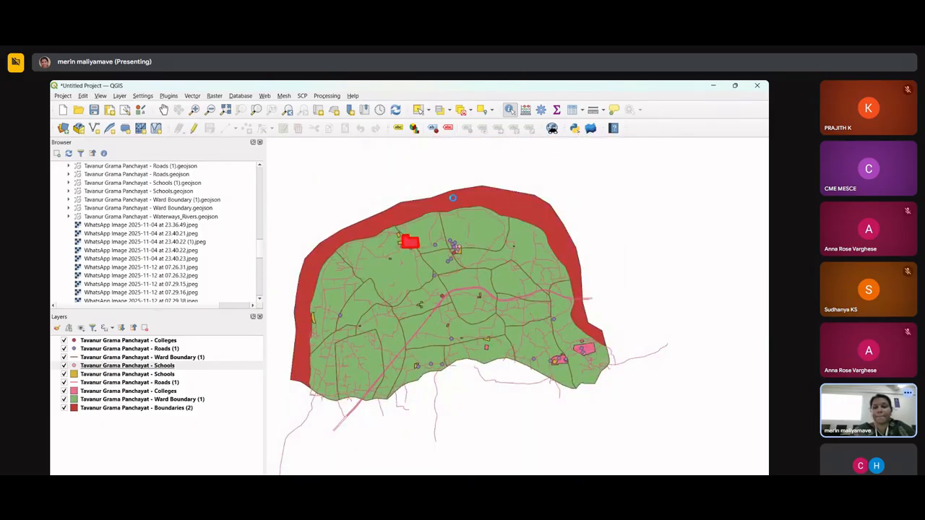
pyautogui.moveTo(456, 203)
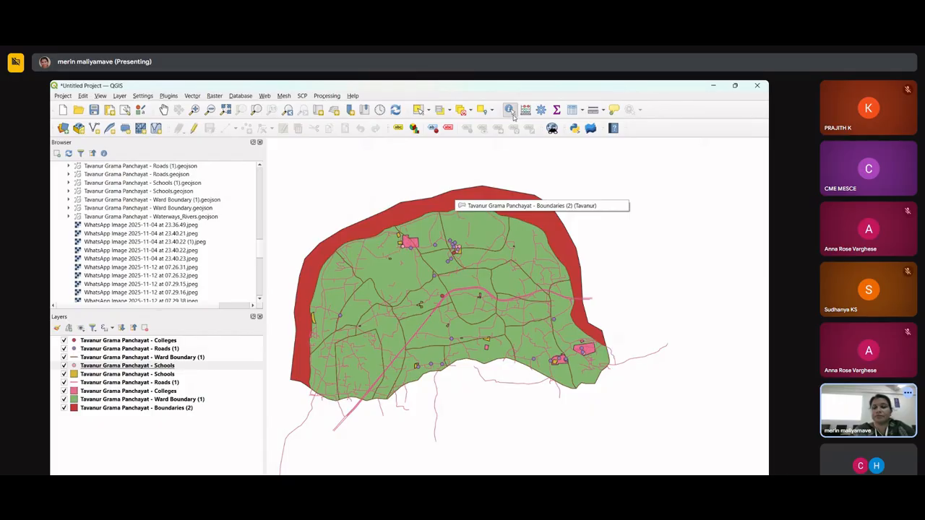
pyautogui.click(482, 206)
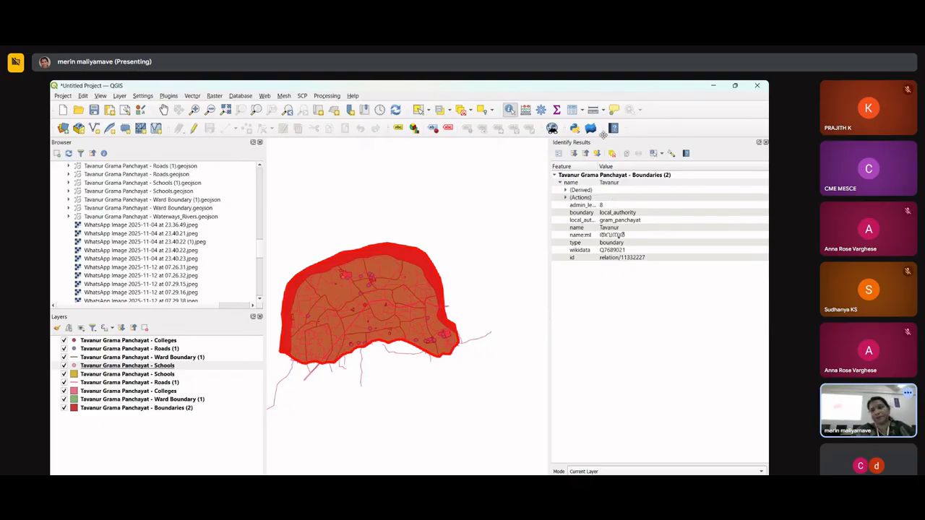
# Step: Close the identify results and review the Information, Source, Symbology and Labels properties of the Schools polygon layer without changing them
pyautogui.click(765, 143)
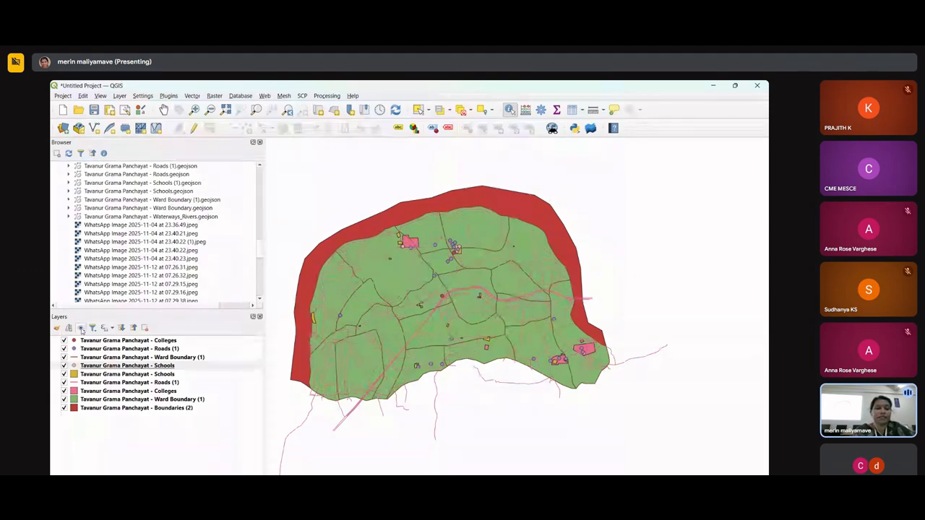
pyautogui.rightClick(107, 375)
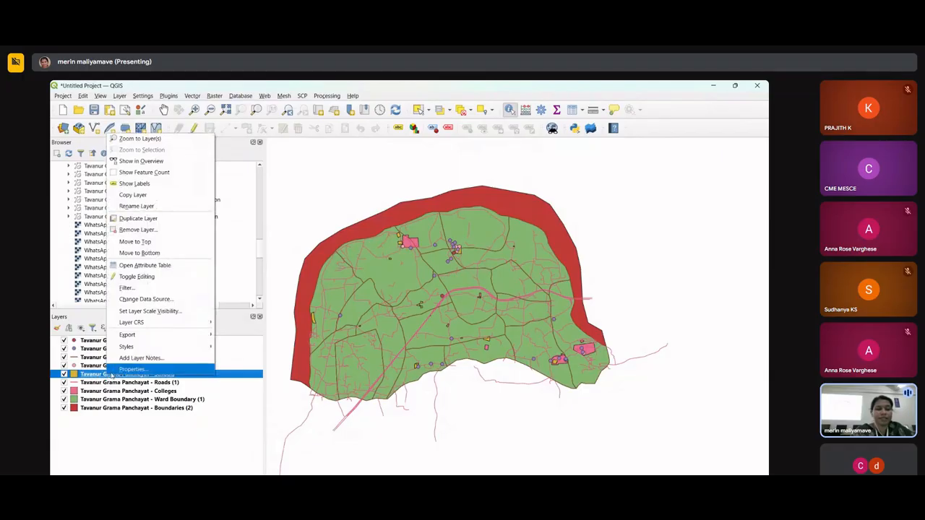
pyautogui.click(132, 370)
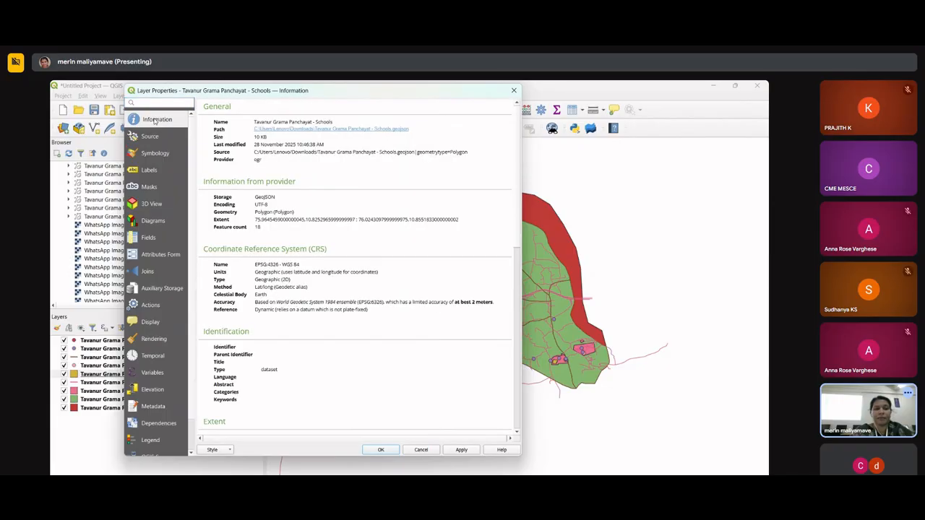
pyautogui.click(155, 120)
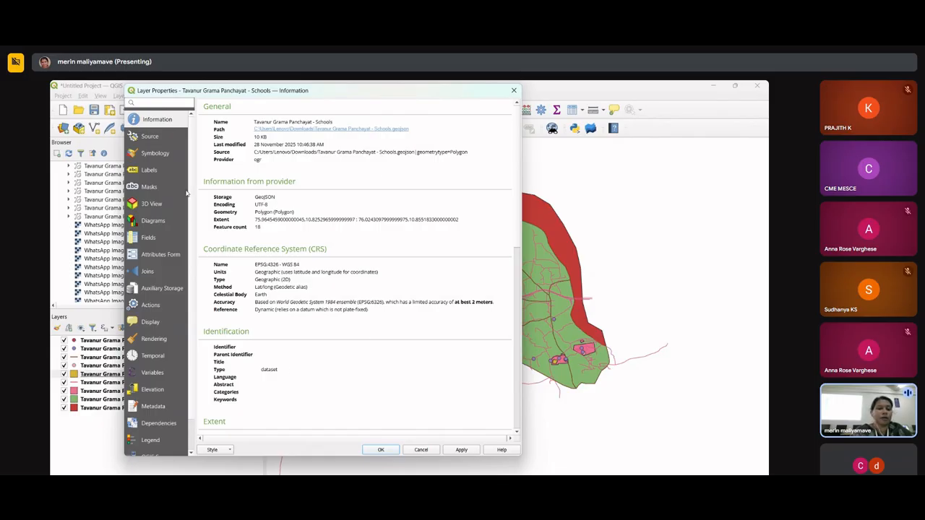
pyautogui.click(151, 136)
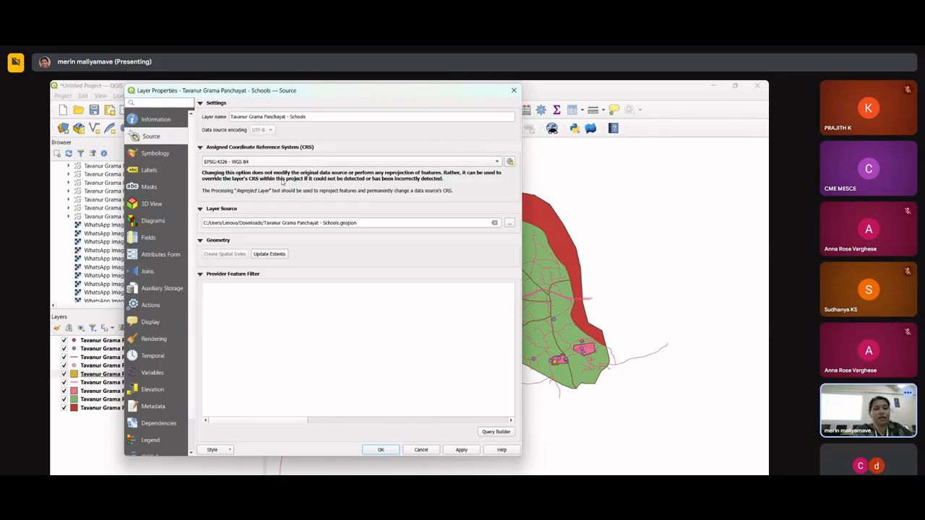
pyautogui.click(156, 153)
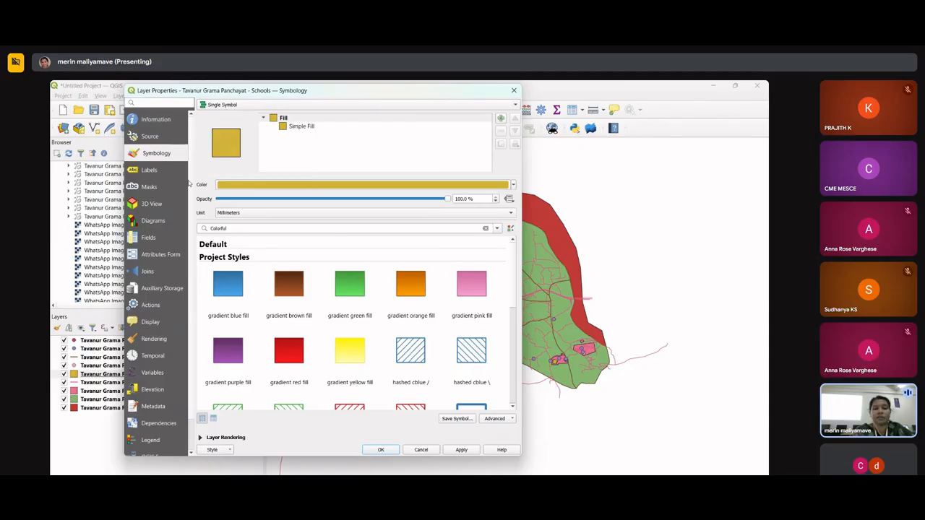
pyautogui.click(150, 171)
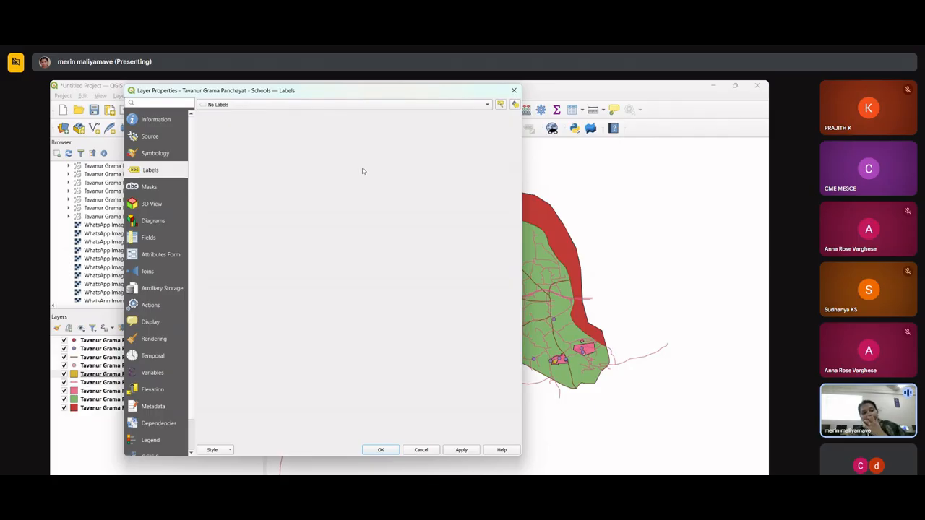
pyautogui.moveTo(253, 94); pyautogui.dragTo(107, 98)
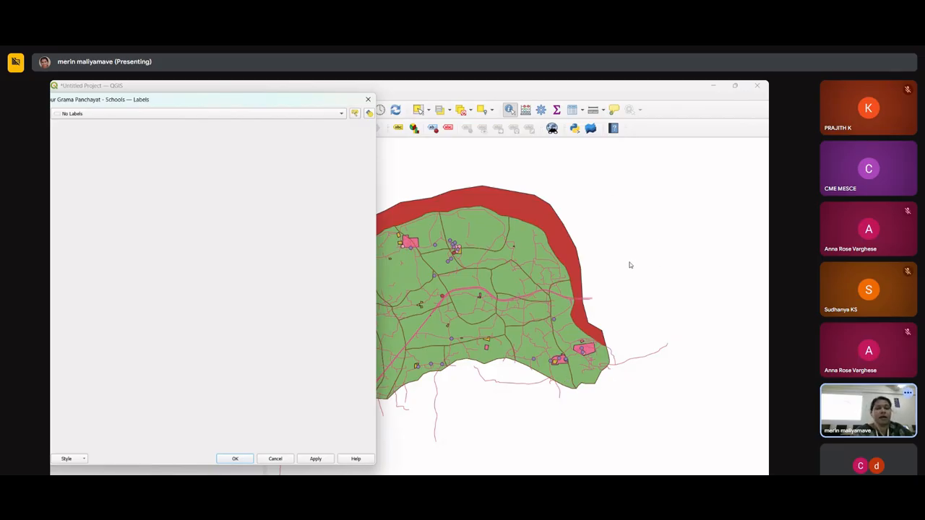
pyautogui.moveTo(264, 99); pyautogui.dragTo(456, 115)
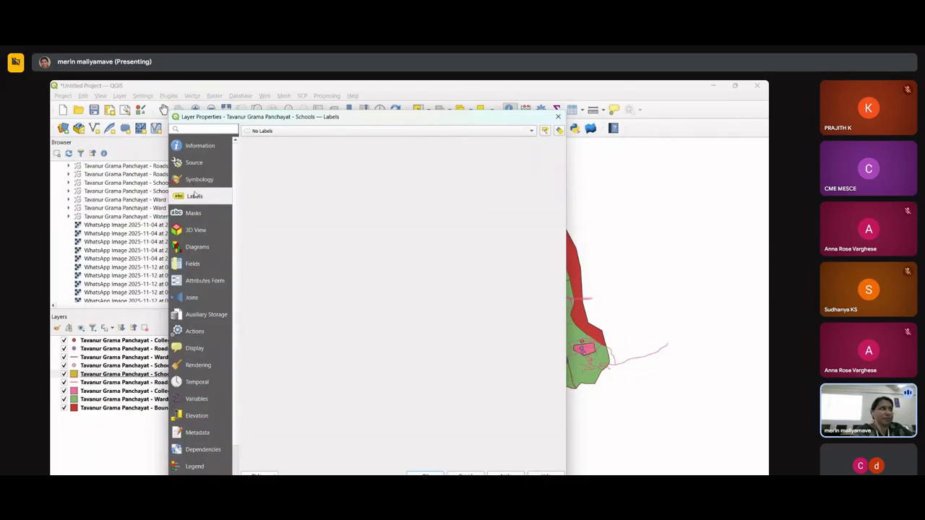
pyautogui.click(560, 117)
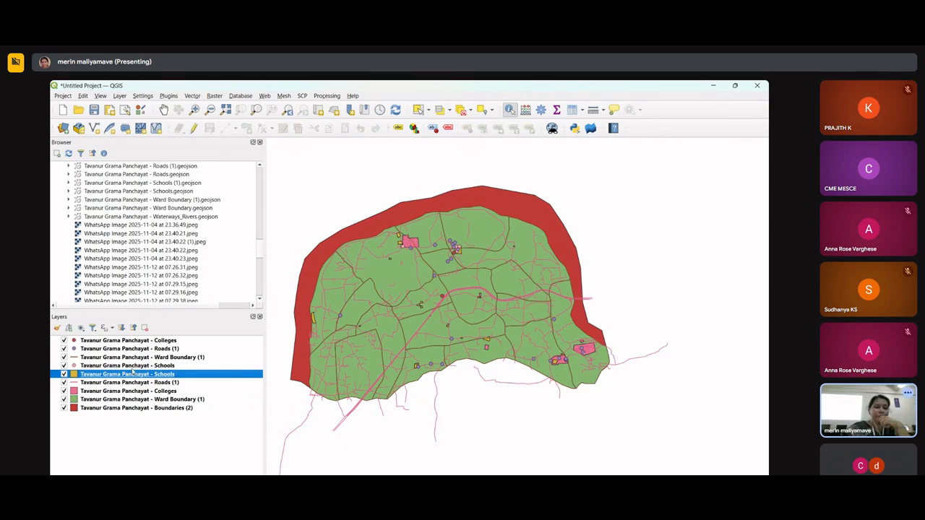
# Step: In the symbology of the Boundaries (2) layer, add a second simple fill and remove the original red simple fill
pyautogui.click(116, 409)
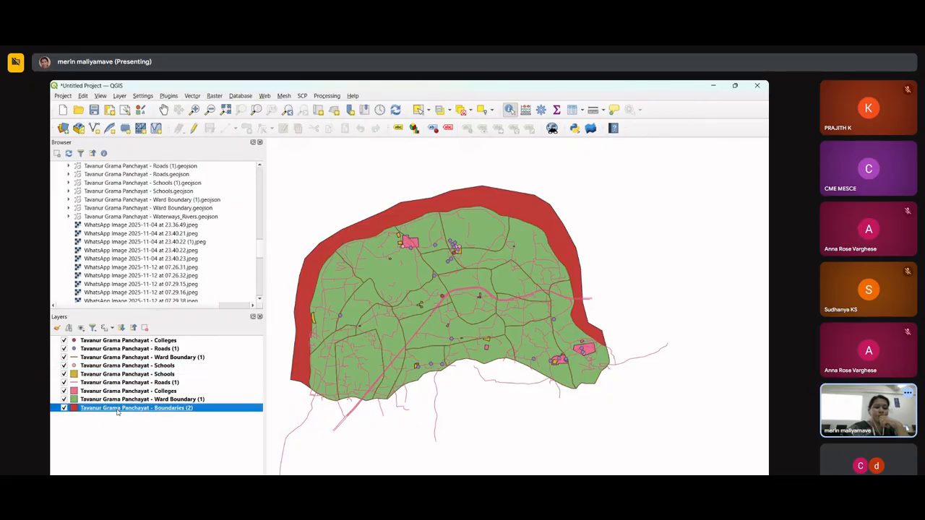
pyautogui.rightClick(116, 410)
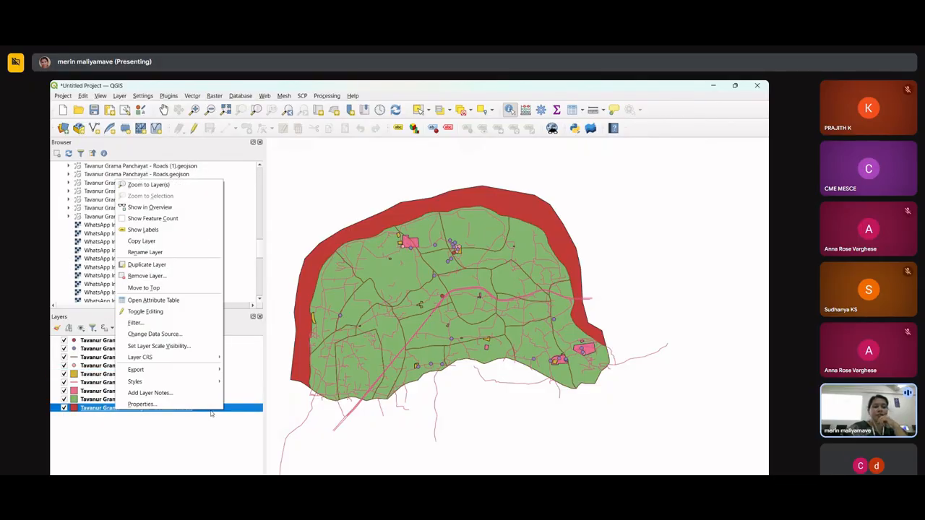
pyautogui.click(181, 406)
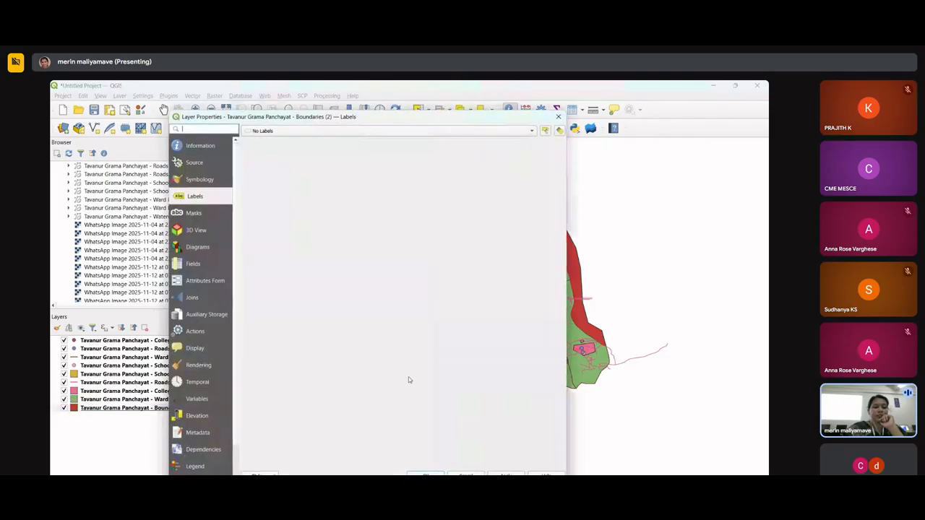
pyautogui.click(208, 181)
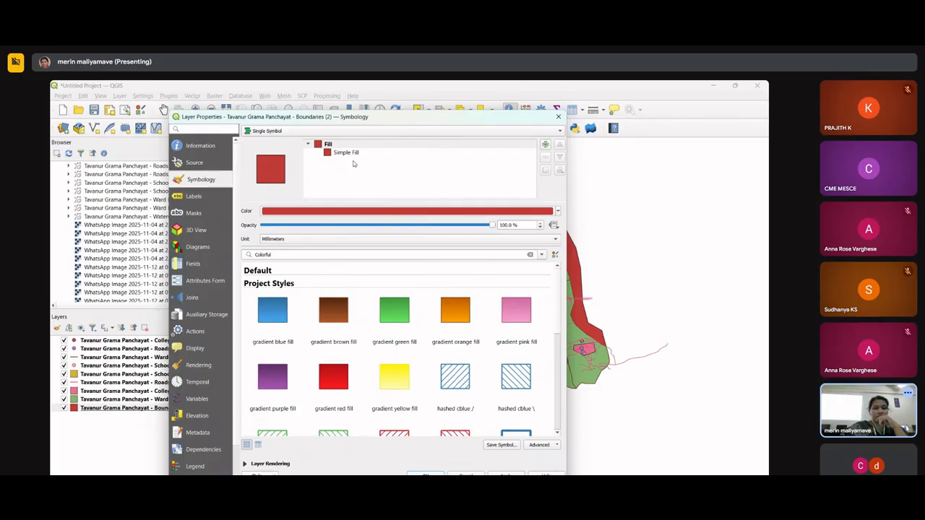
pyautogui.click(546, 146)
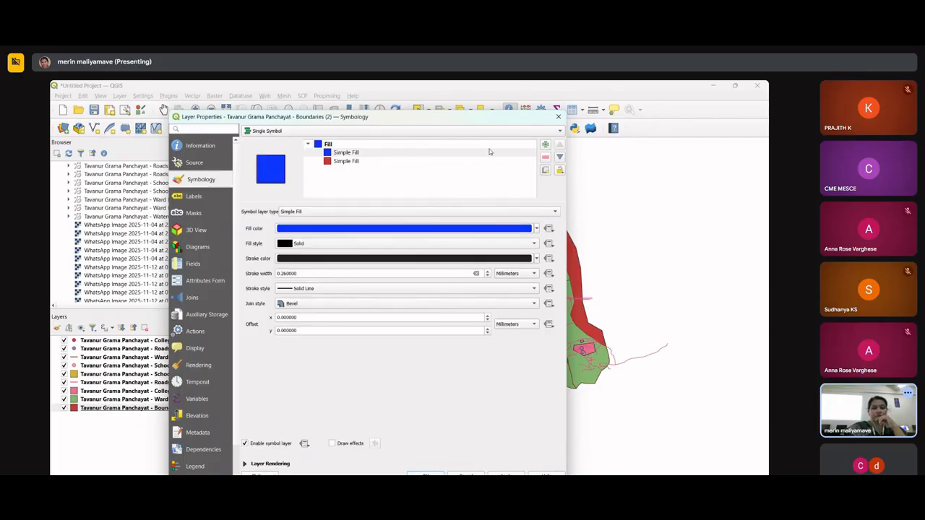
pyautogui.click(345, 162)
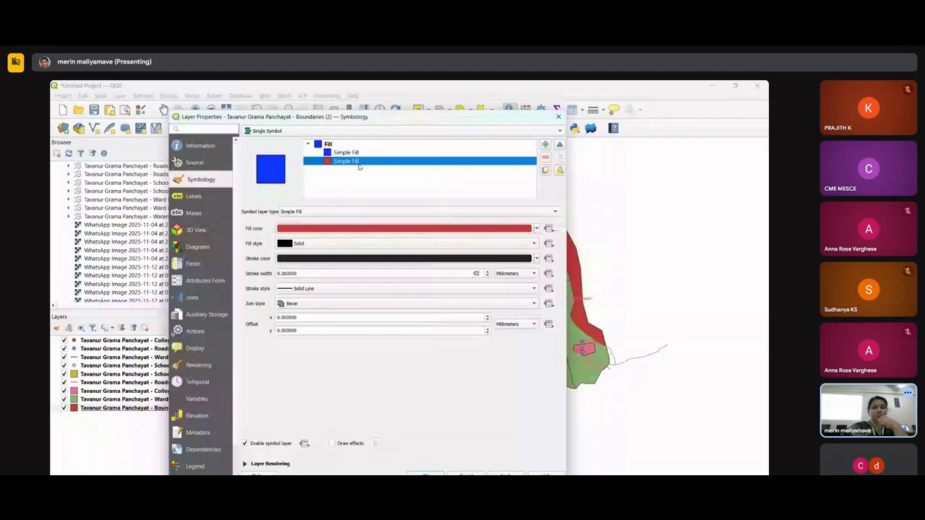
pyautogui.click(546, 157)
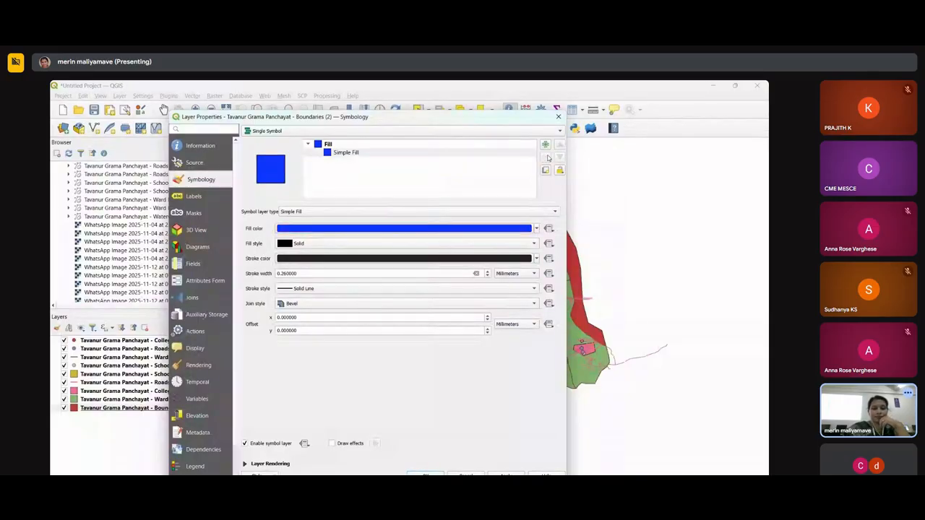